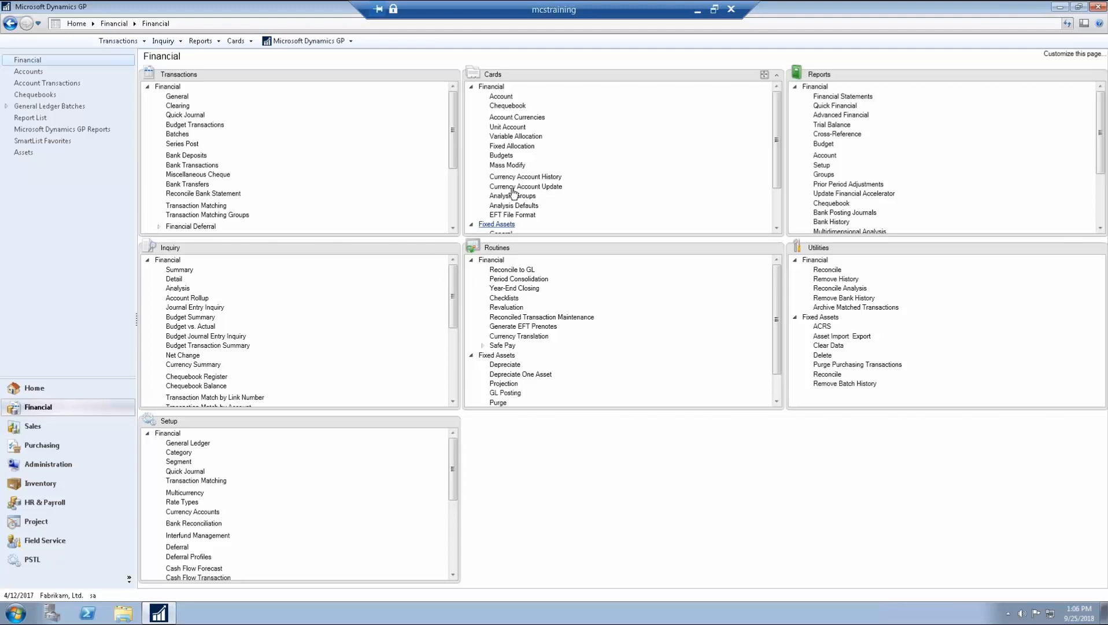
Step: From Cards > Budgets, start a new budget with New > using Budget Wizard for Excel
left_click(501, 156)
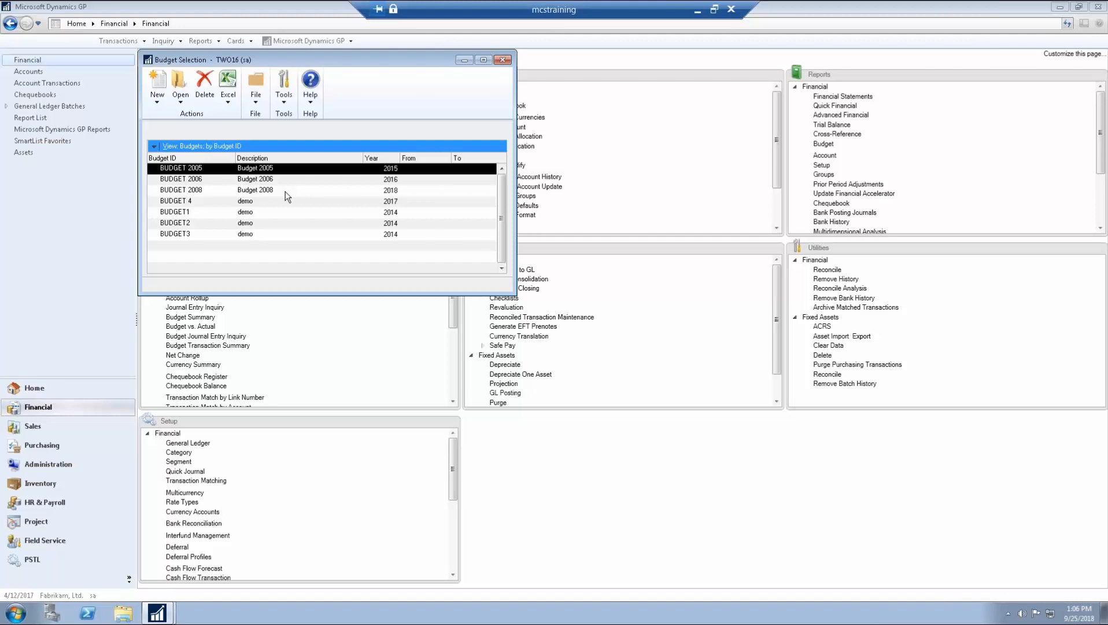
left_click(163, 100)
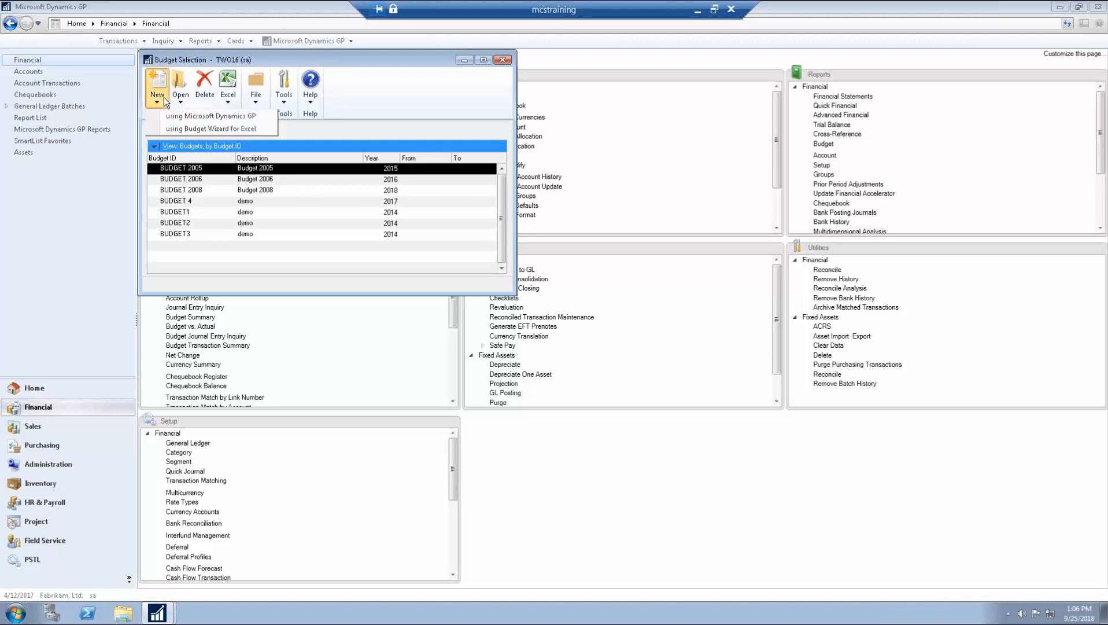
left_click(170, 129)
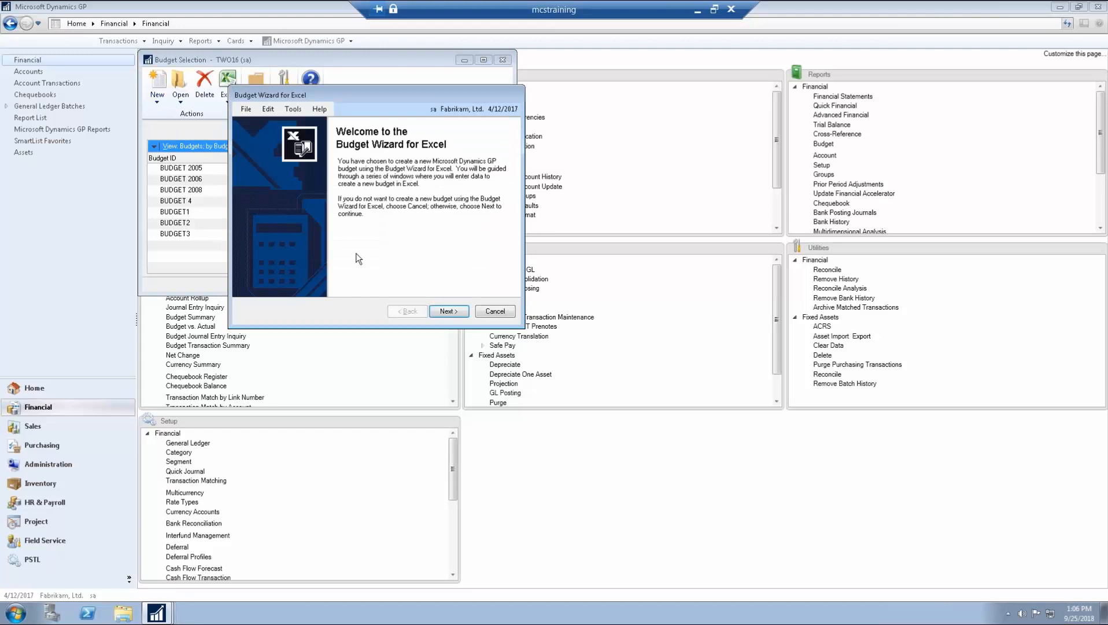
Step: Define budget ID TEST with description 'test', based on Fiscal Year 2018
left_click(444, 312)
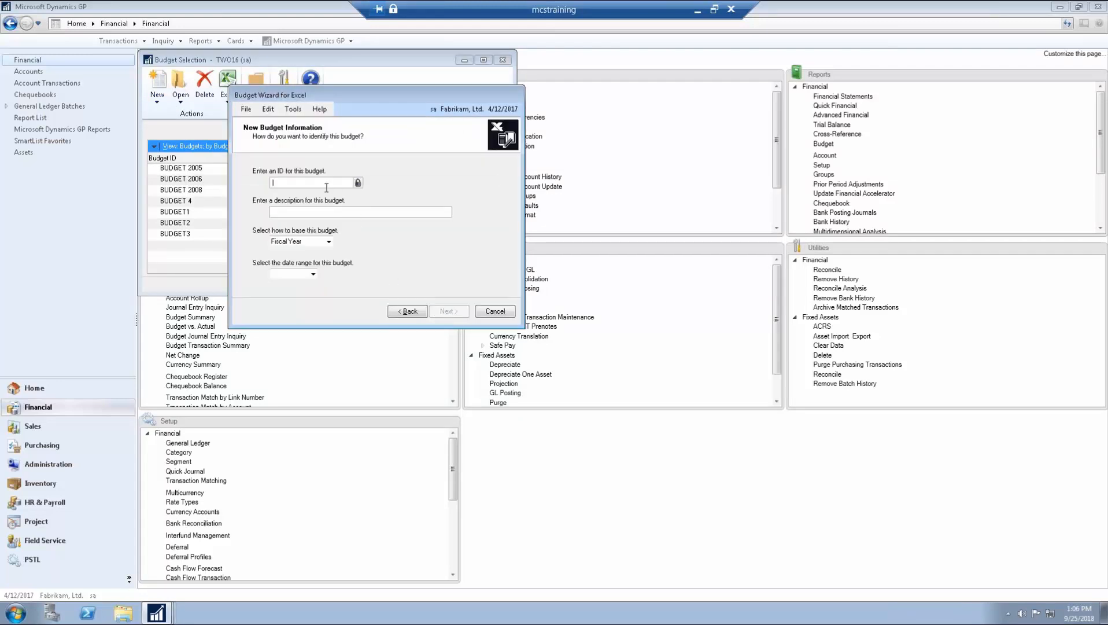
type("TEST")
key("Tab")
type("test")
left_click(303, 243)
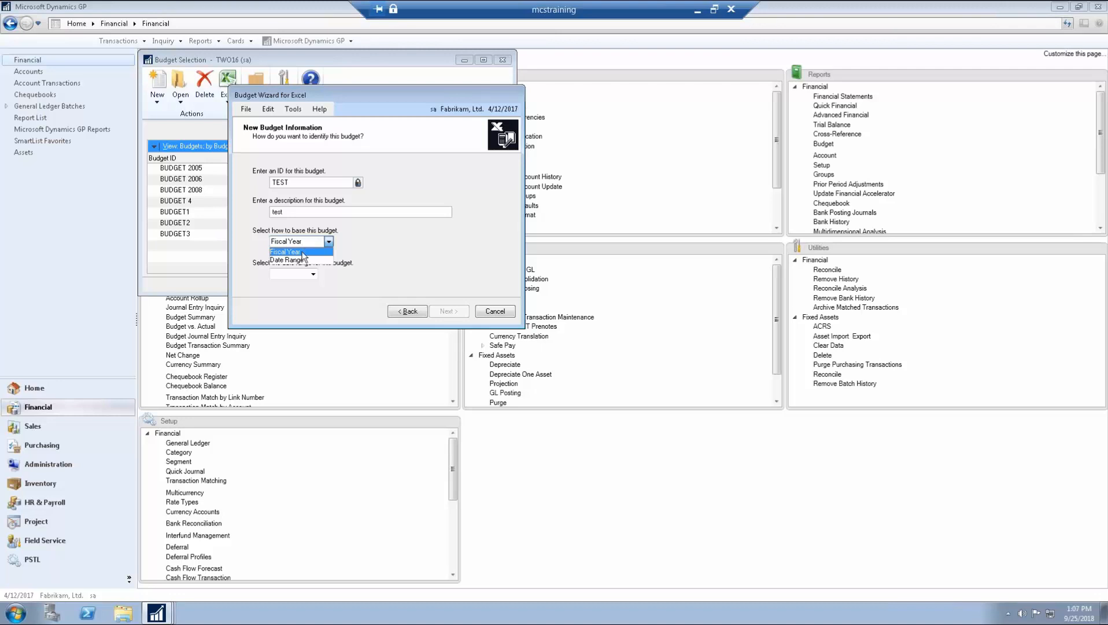
left_click(301, 253)
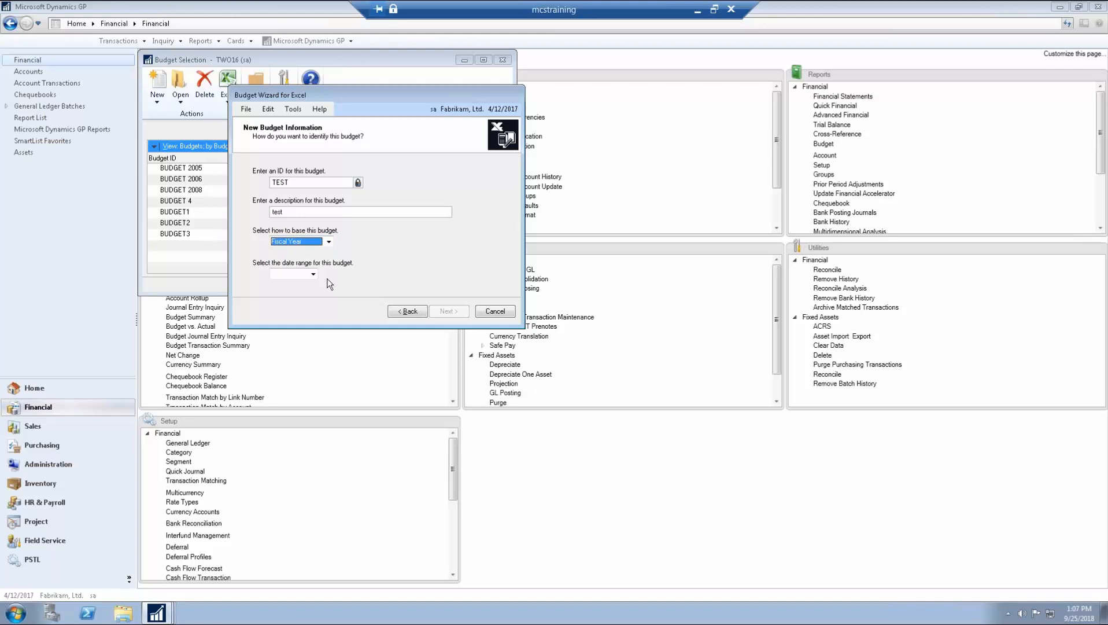
left_click(313, 274)
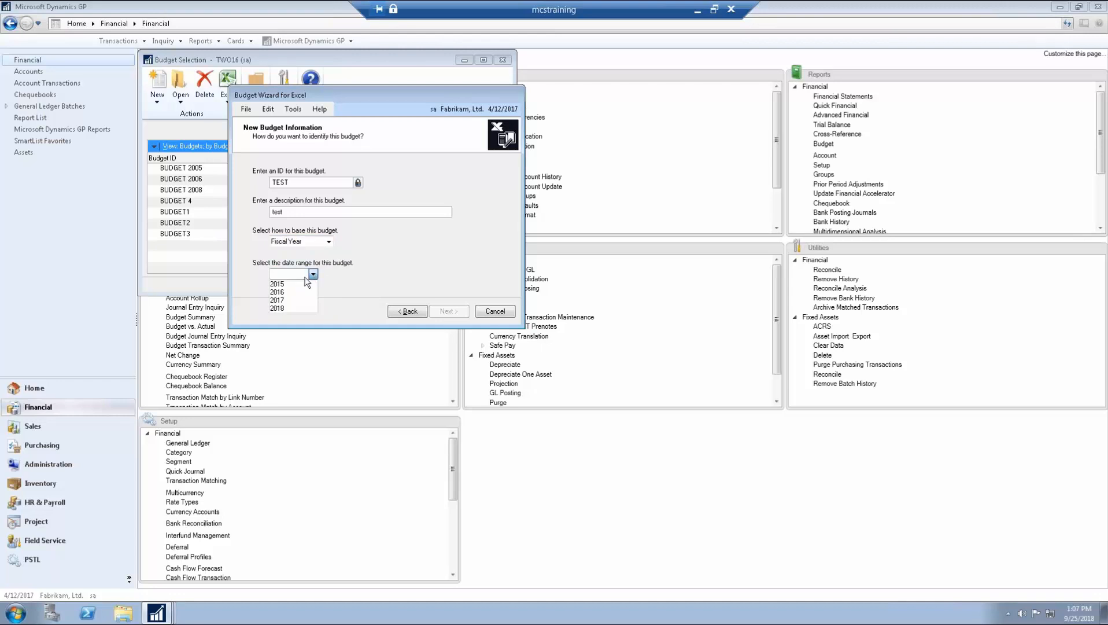
left_click(292, 308)
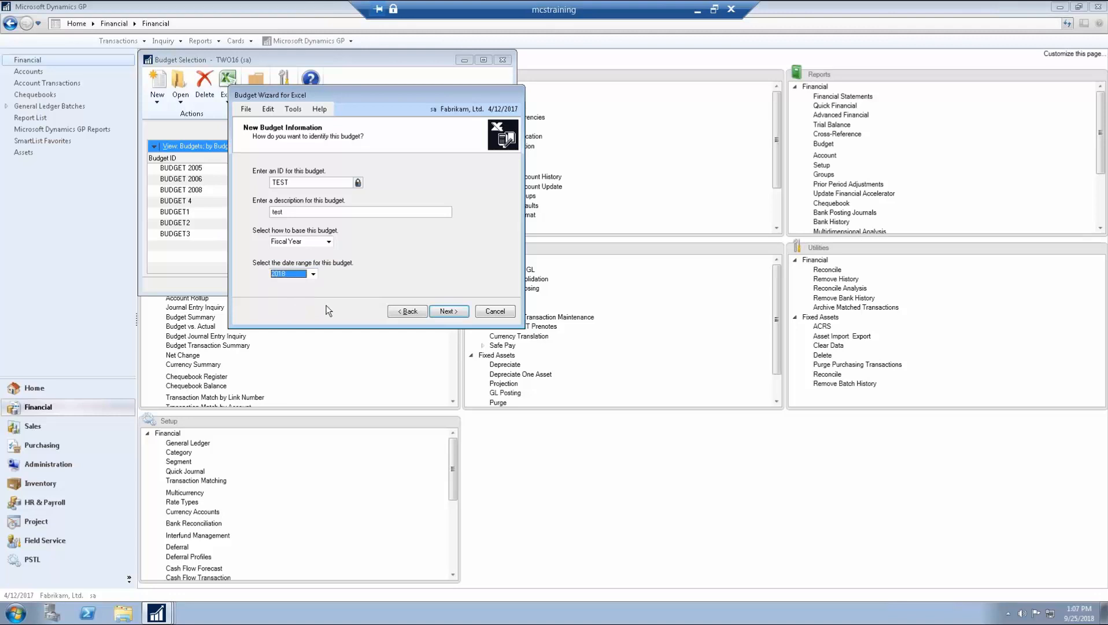
left_click(445, 313)
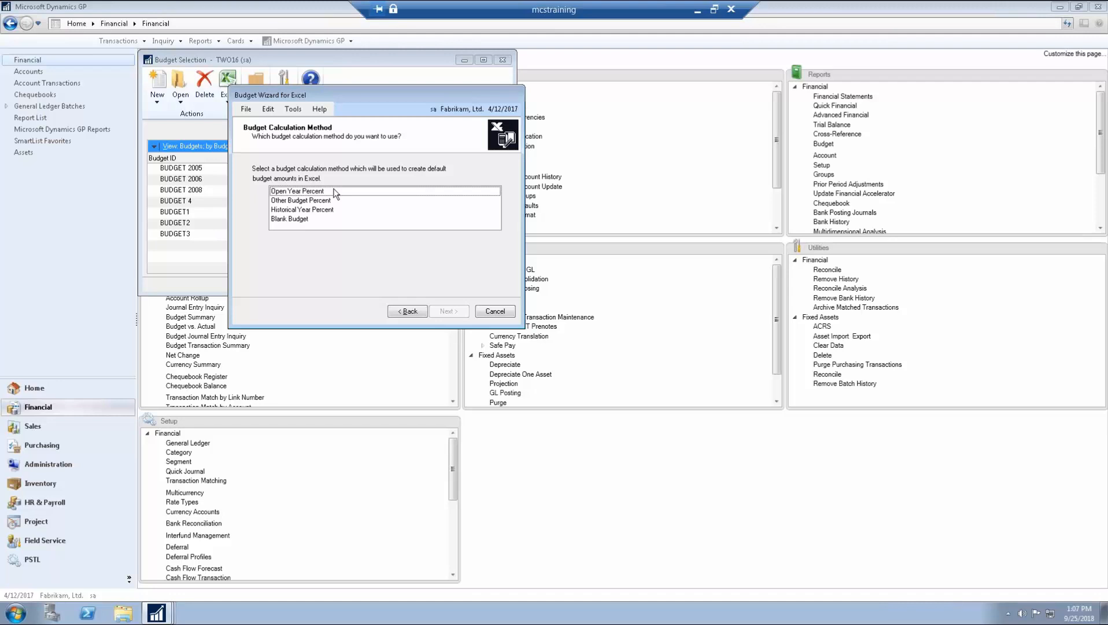
Step: Make TEST a Blank Budget with 2018 actuals, covering all Profit & Loss accounts
left_click(310, 220)
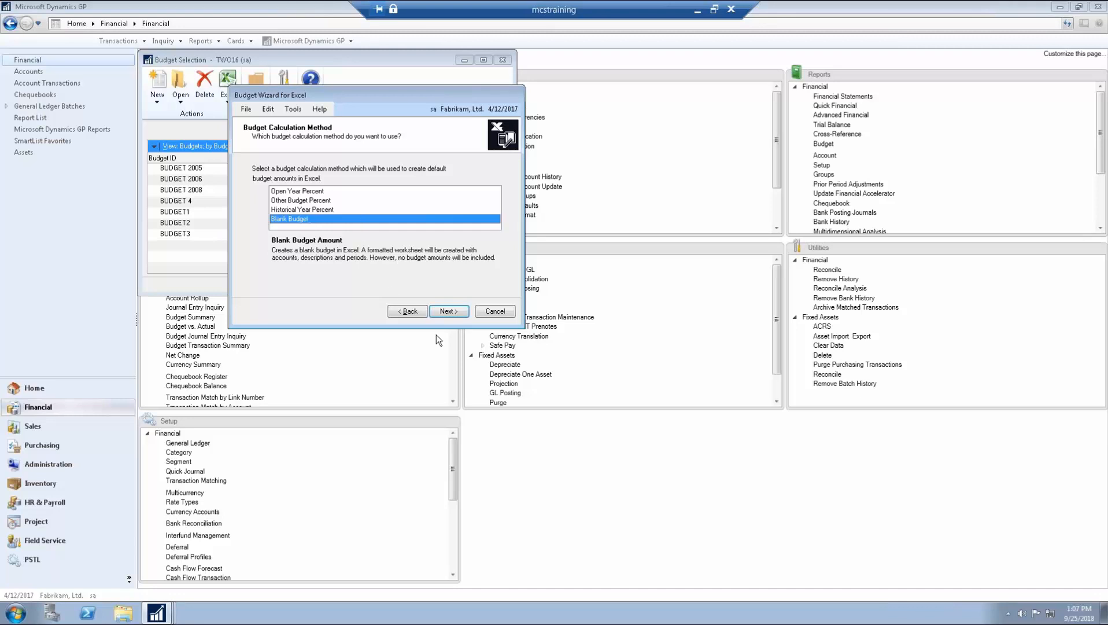
left_click(450, 312)
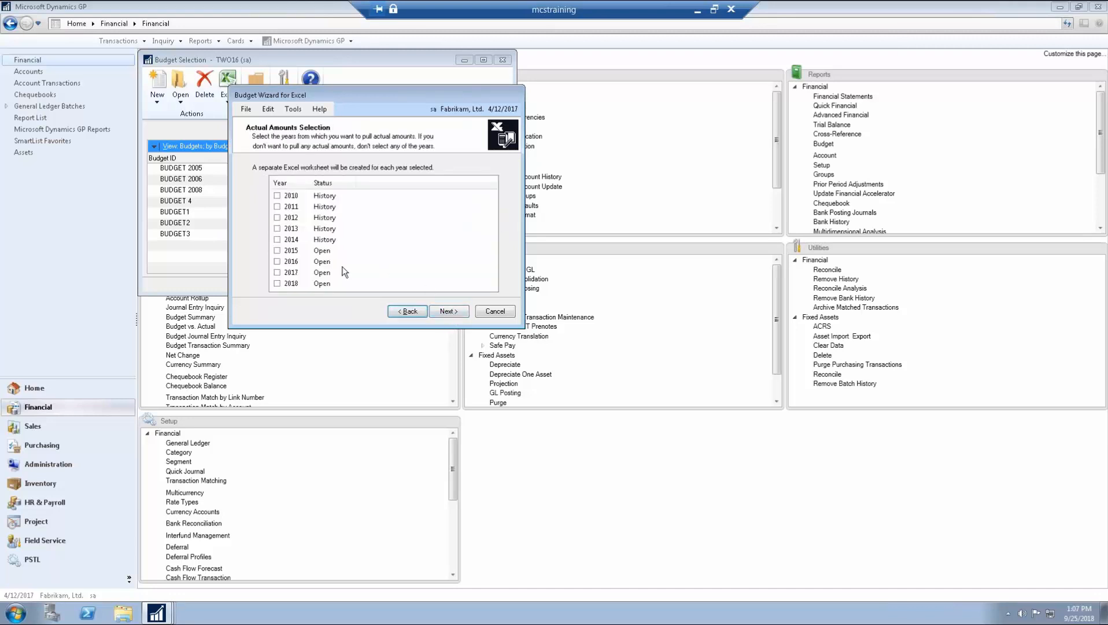
left_click(277, 284)
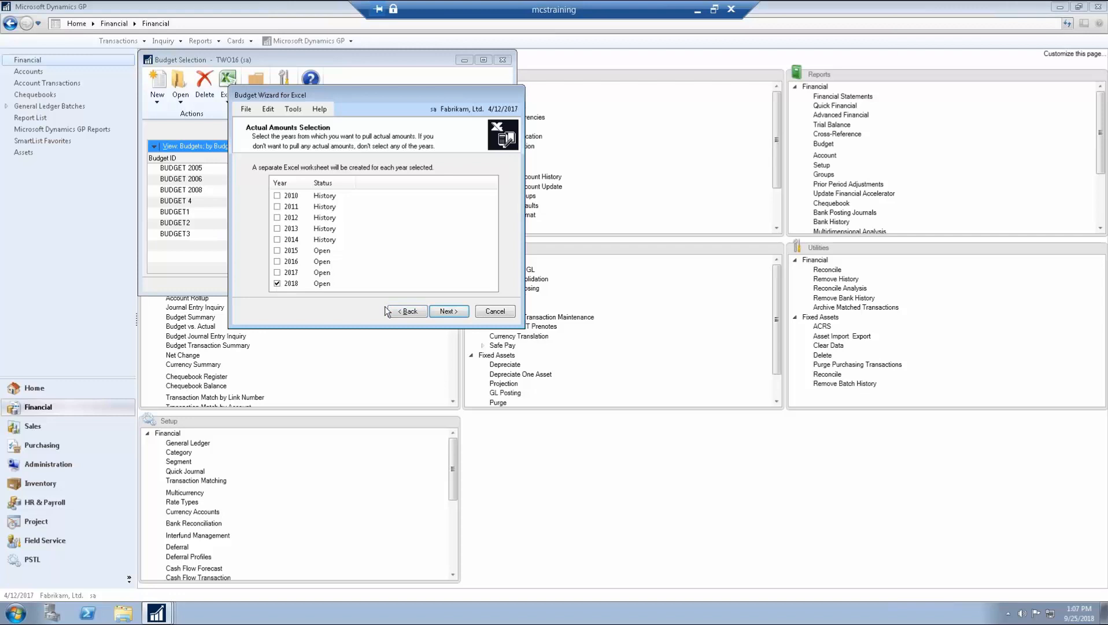
left_click(446, 314)
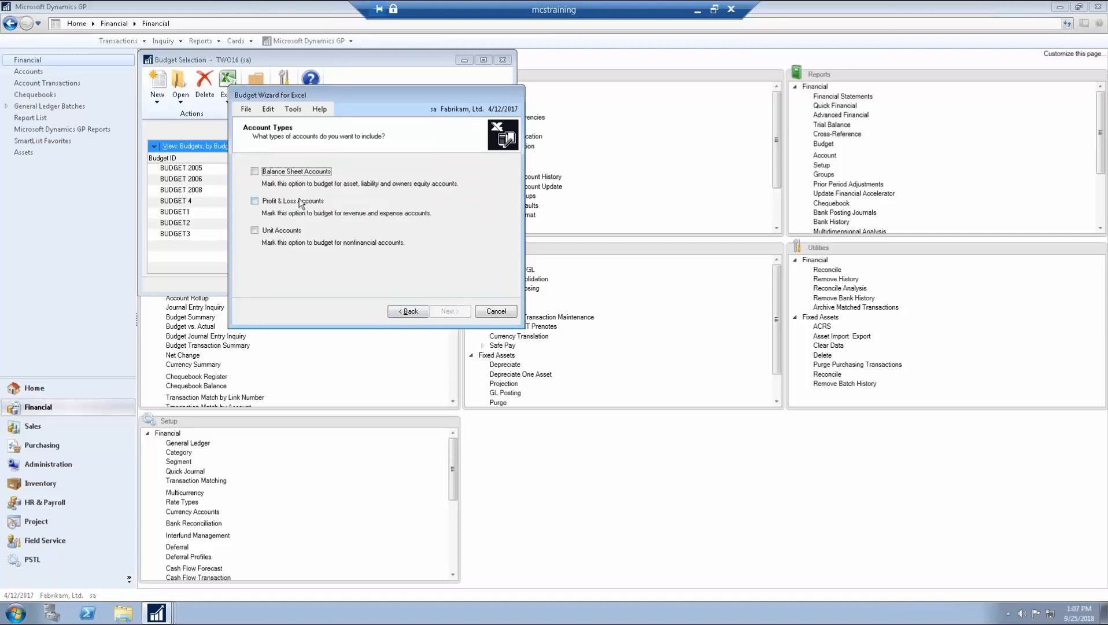
left_click(254, 200)
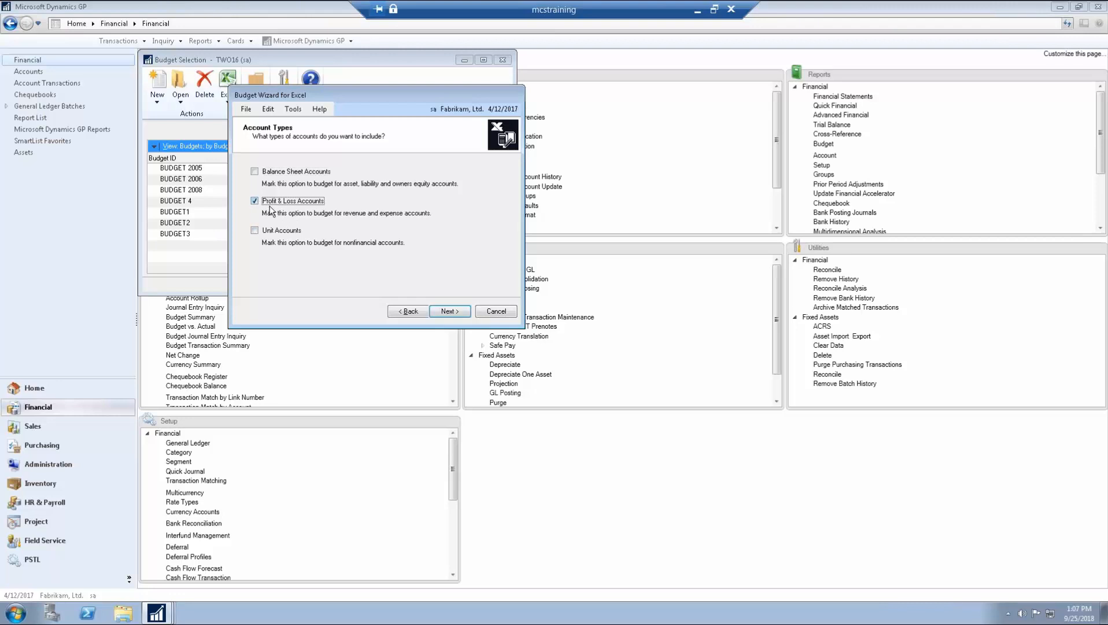
left_click(449, 312)
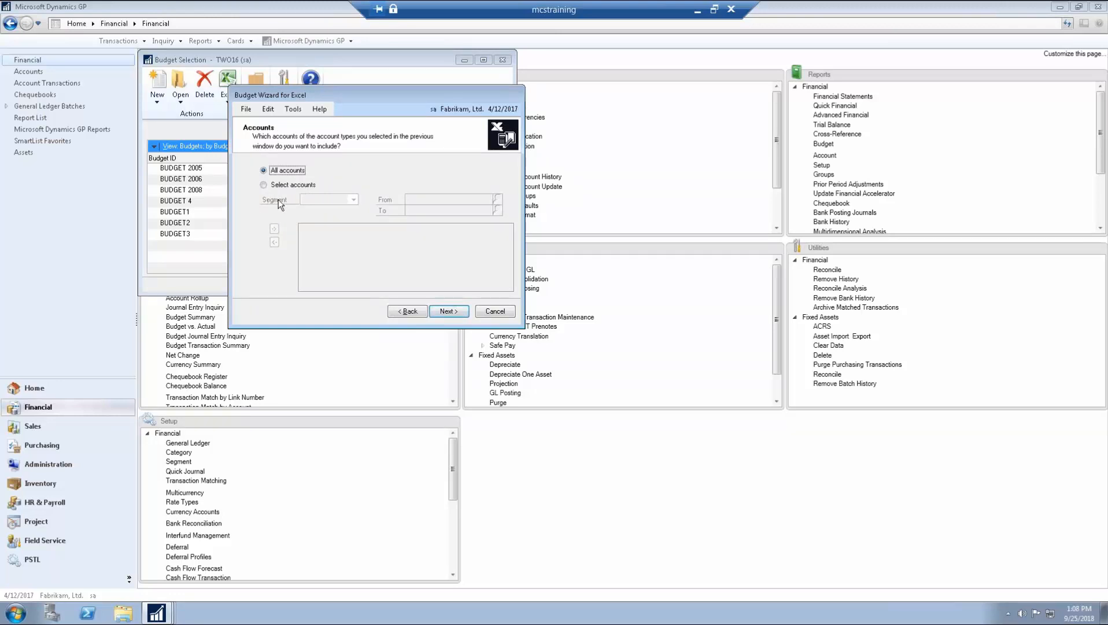
left_click(448, 311)
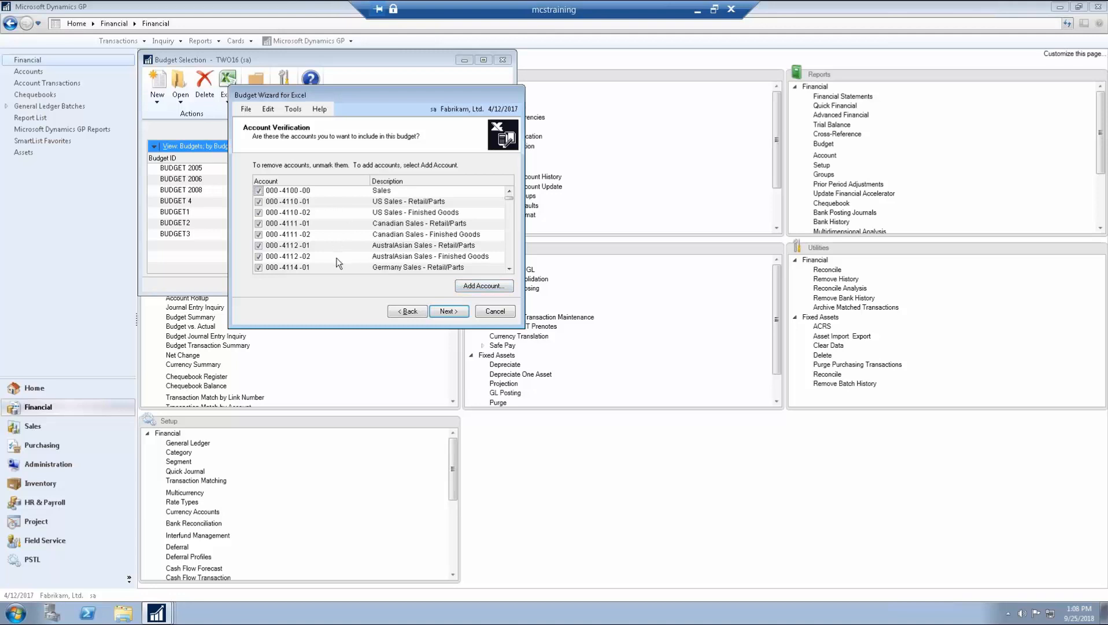
left_click(454, 312)
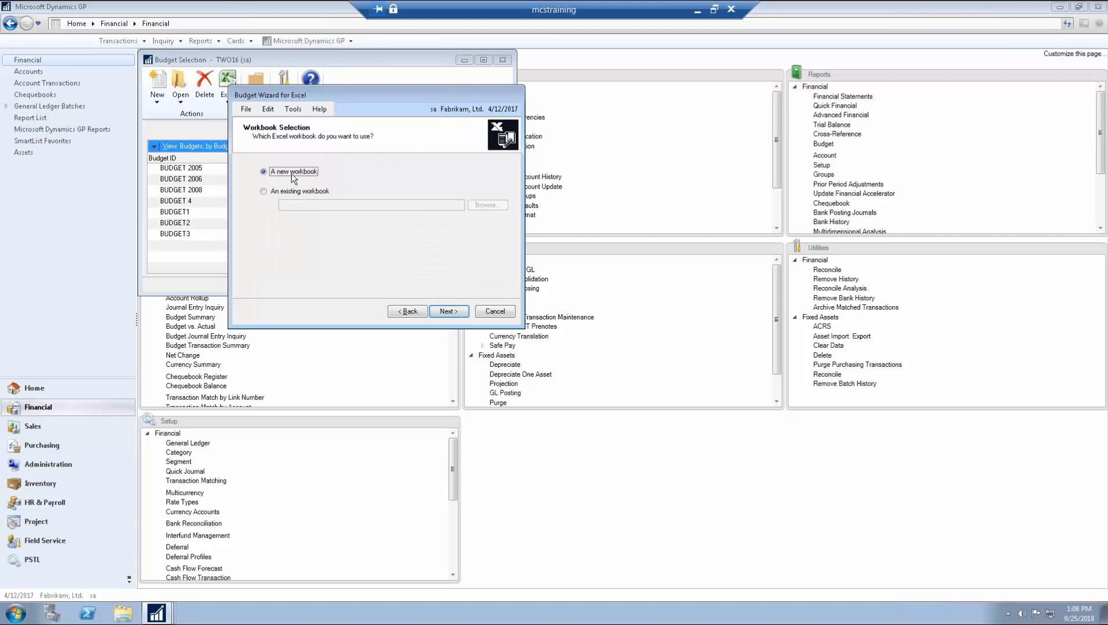
Step: Finish the wizard into a new workbook named 'BP Budget 2', then close Budget Selection
left_click(442, 311)
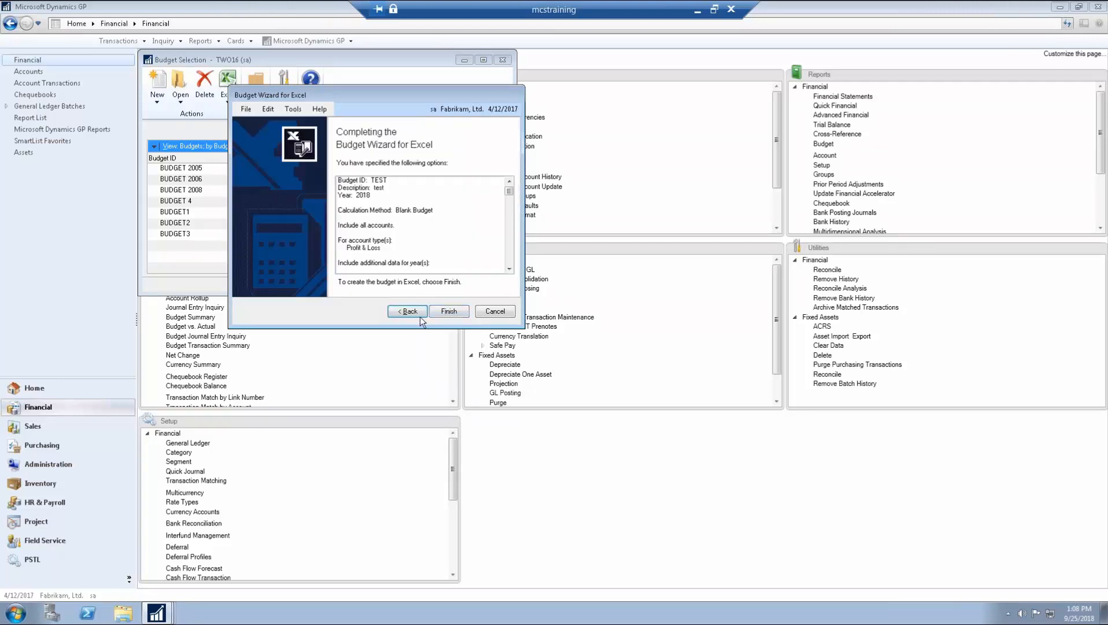
left_click(442, 311)
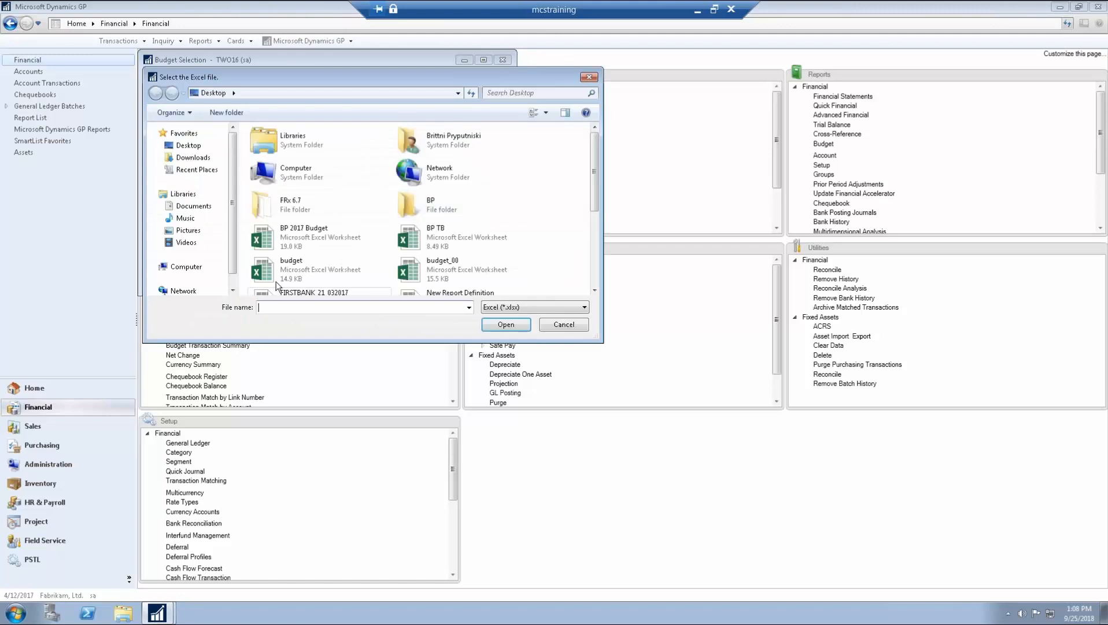
type("BP Budg")
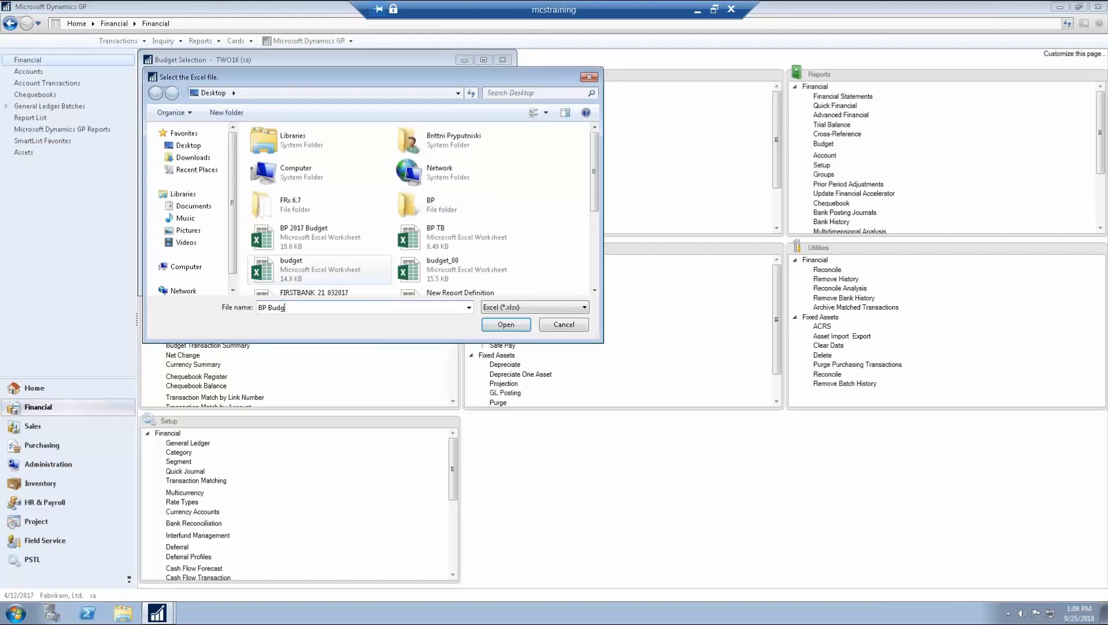
type("et 2")
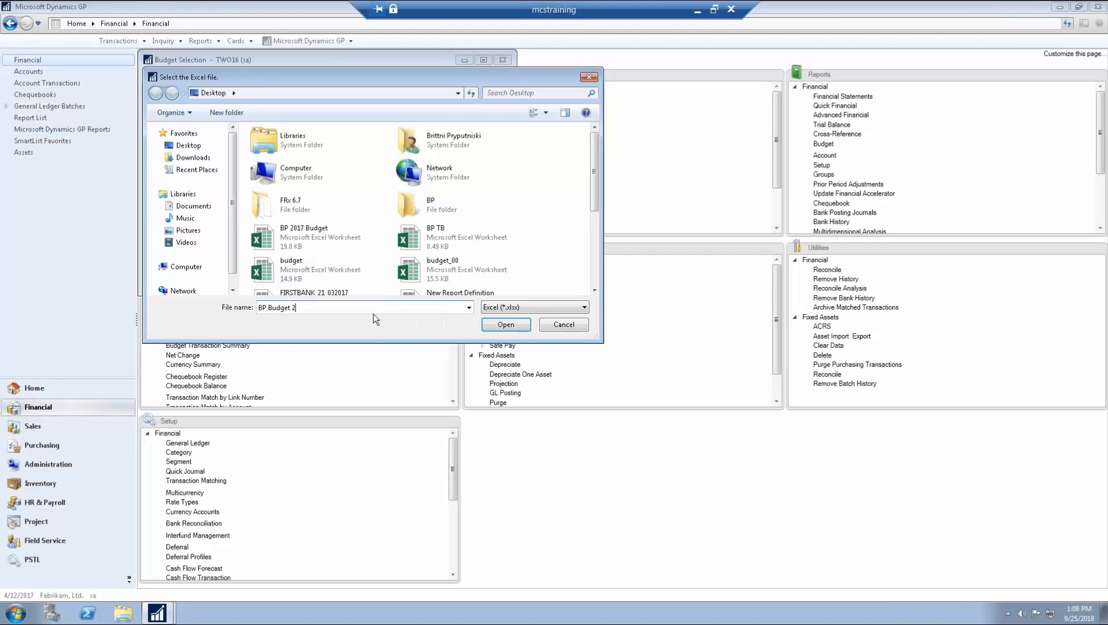
left_click(505, 325)
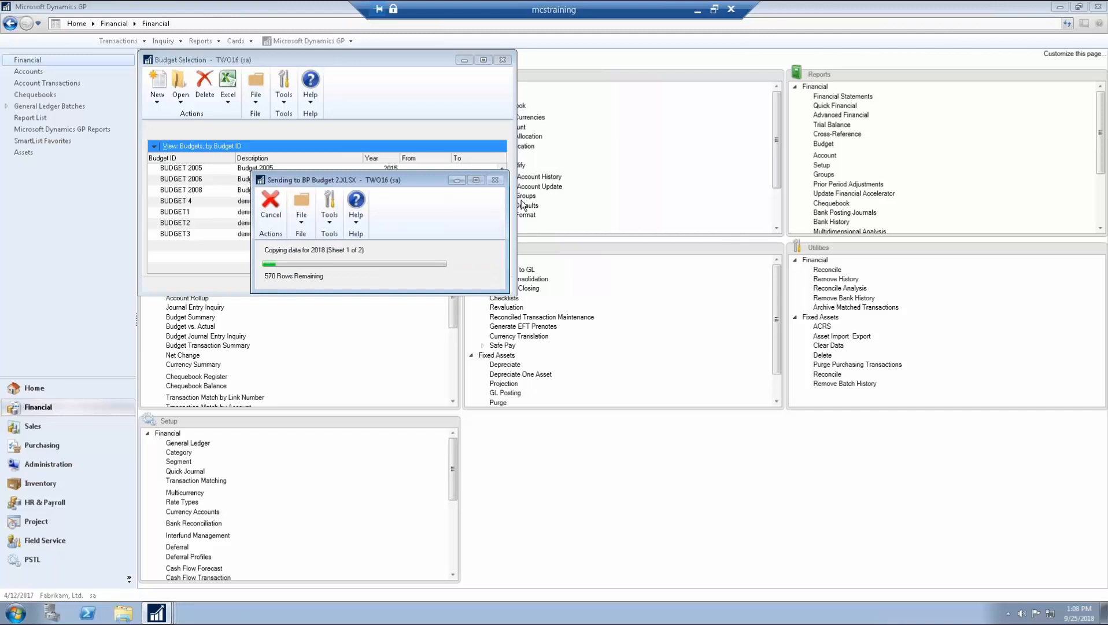
left_click(503, 59)
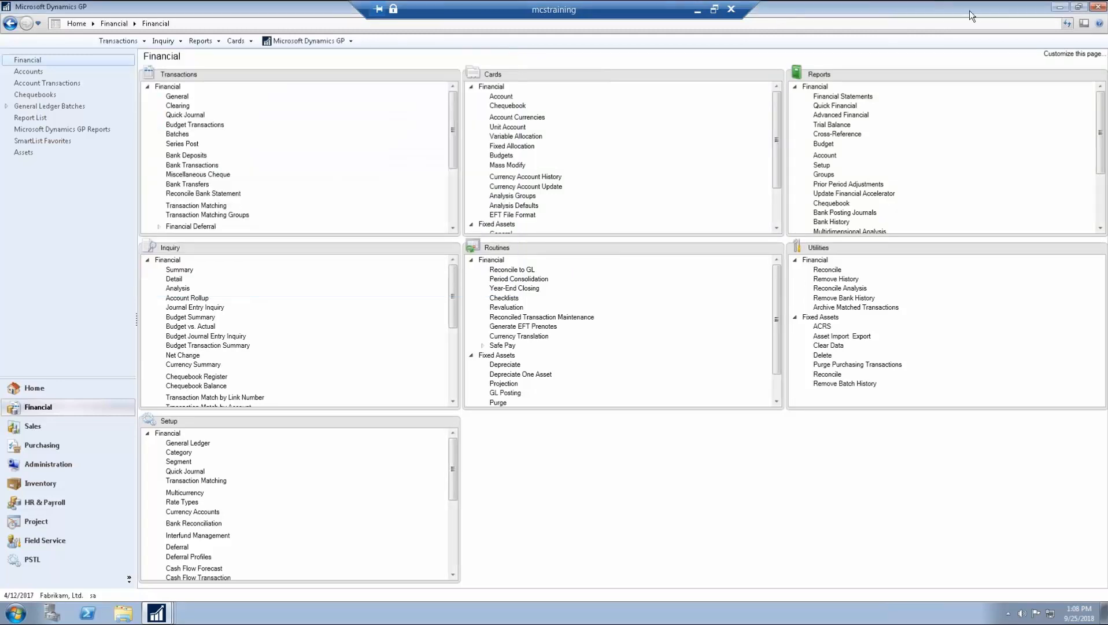
Step: Open the BP 2017 Budget workbook from the desktop in maximized Excel and switch between workbooks
left_click(1060, 7)
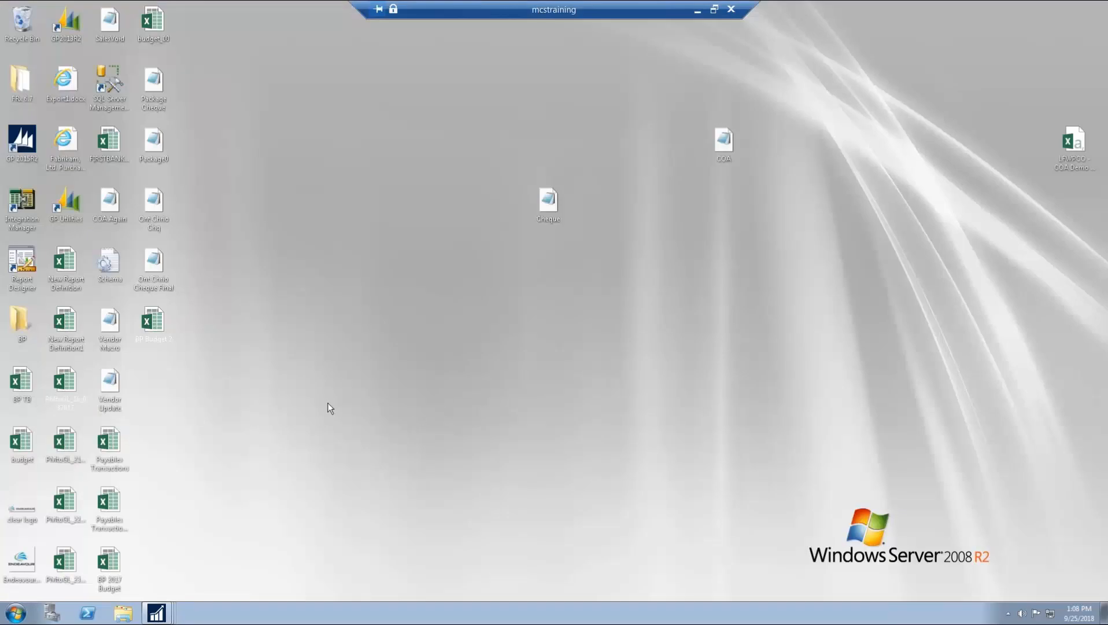
double_click(112, 558)
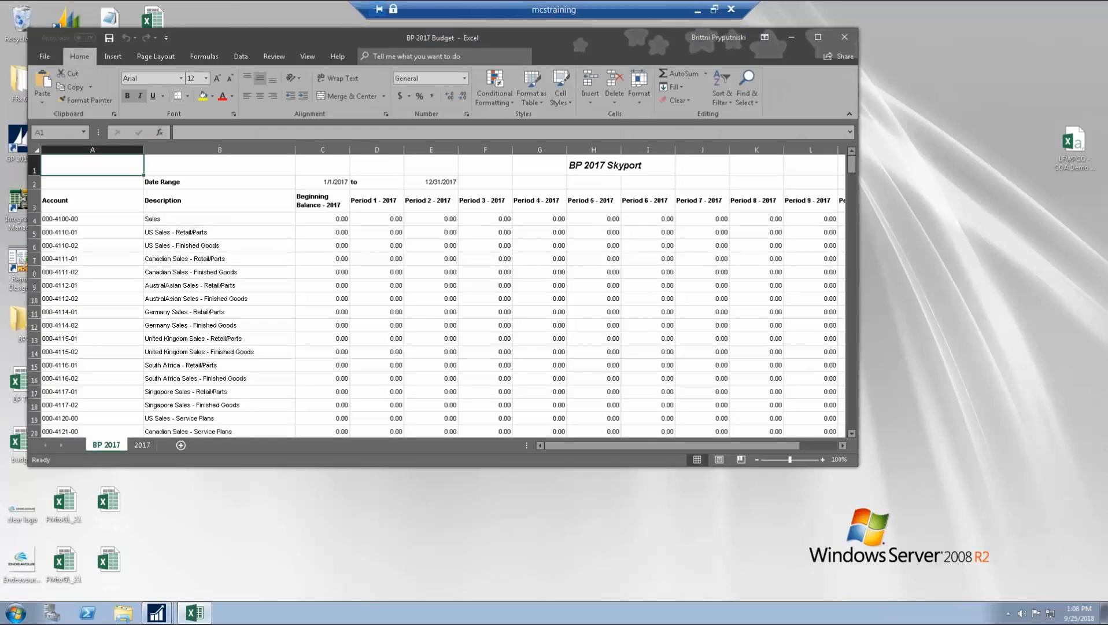
left_click(817, 38)
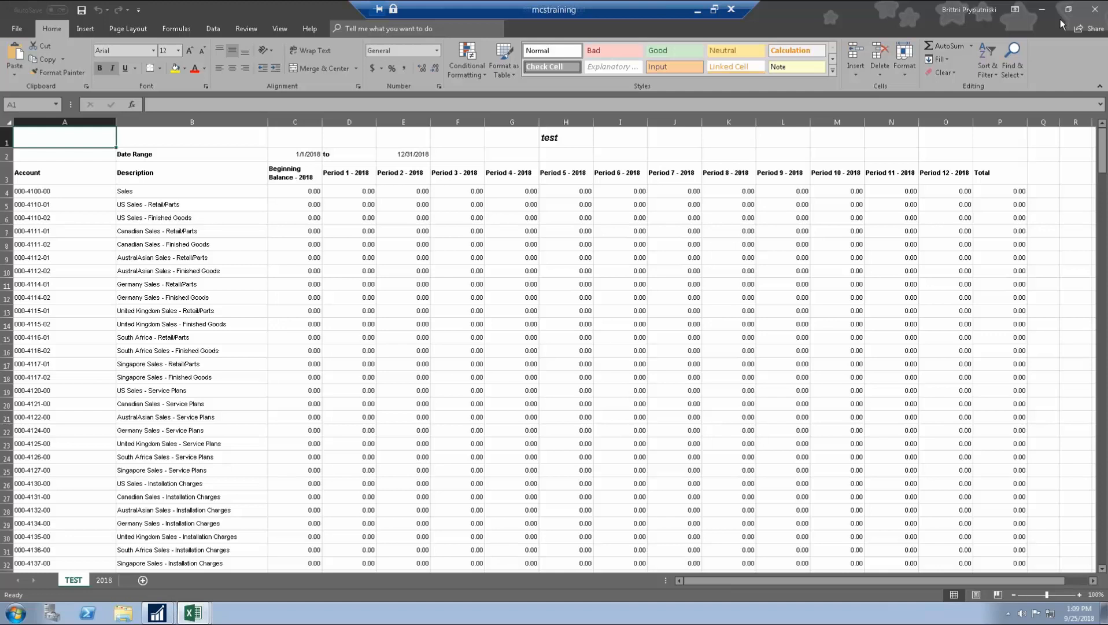
left_click(1039, 10)
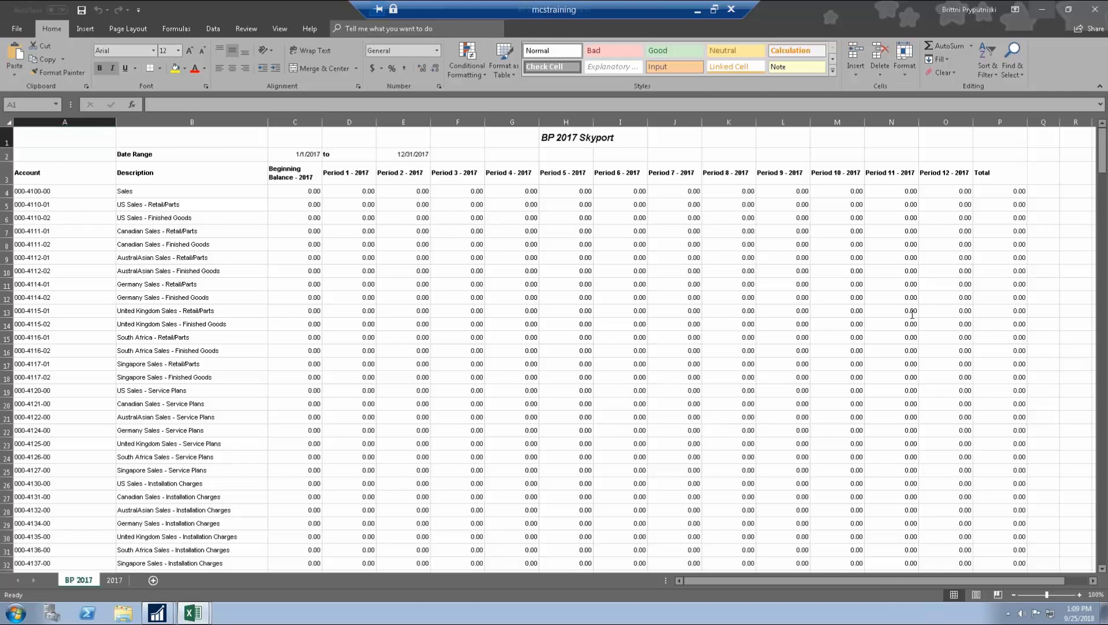
left_click(1039, 10)
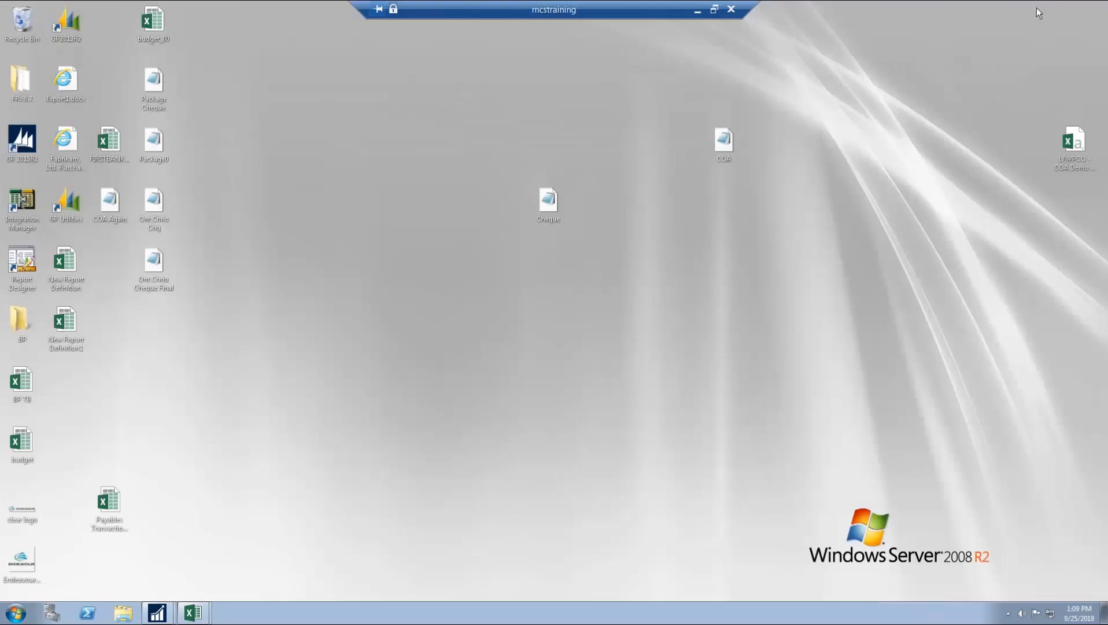
mouse_move(193, 613)
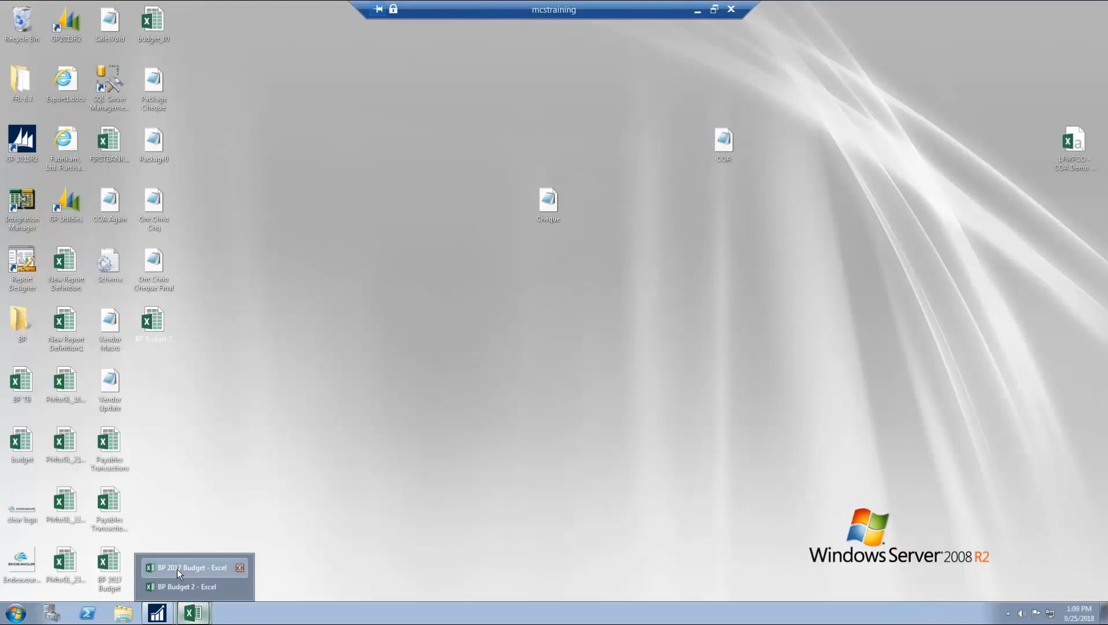
left_click(177, 568)
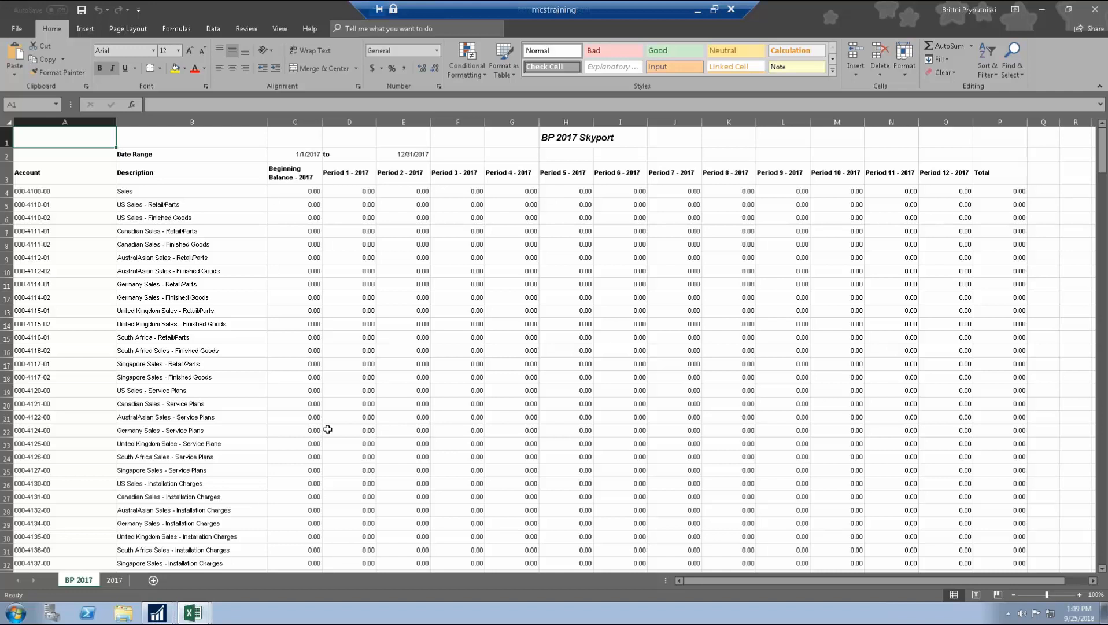
left_click(1043, 10)
left_click(157, 613)
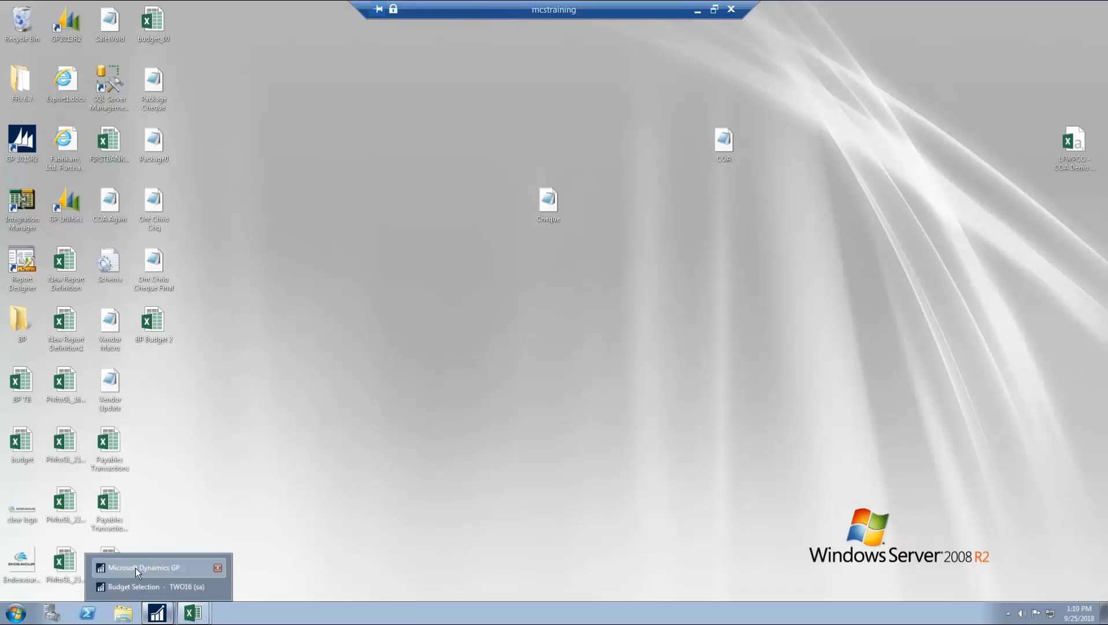
Step: Reopen Budget Selection, browse the New and Excel options, and select BUDGET3 for opening
left_click(135, 567)
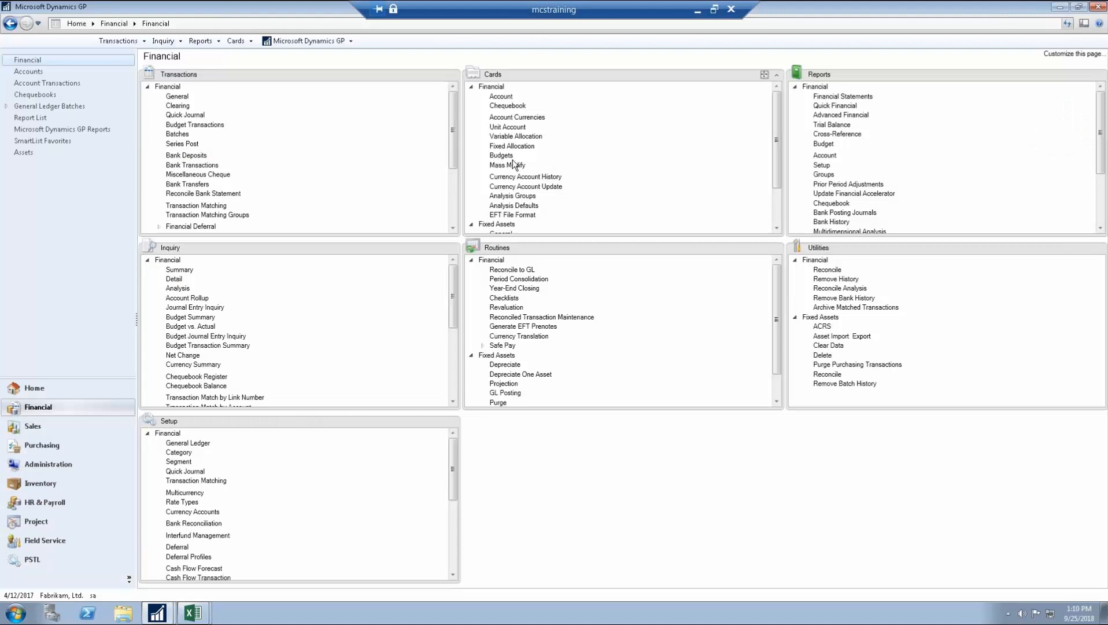
left_click(504, 155)
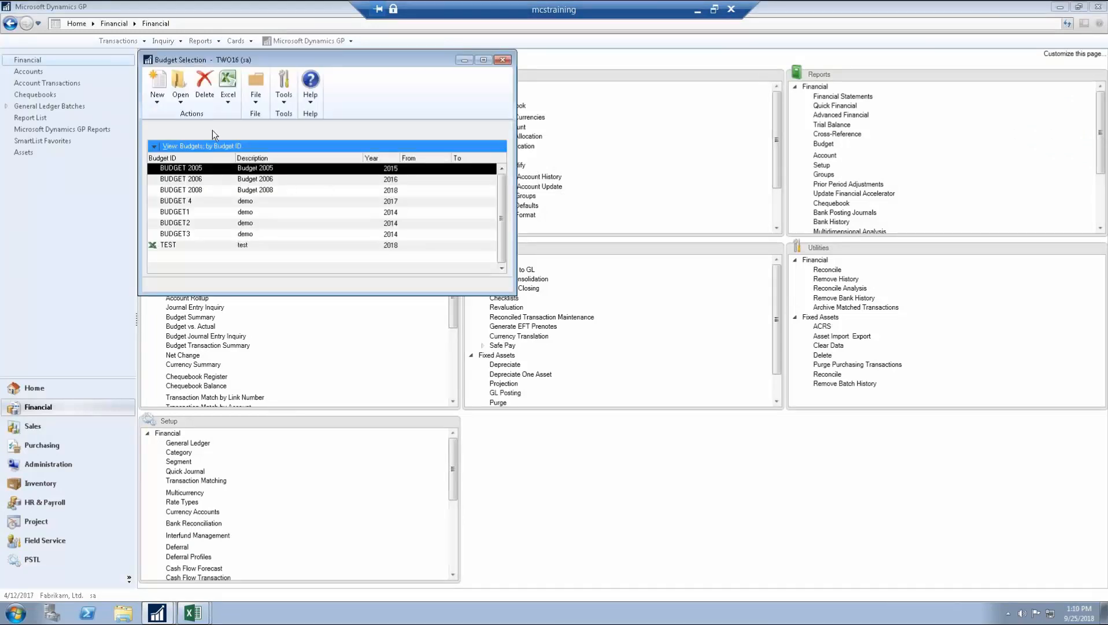
left_click(163, 99)
left_click(163, 99)
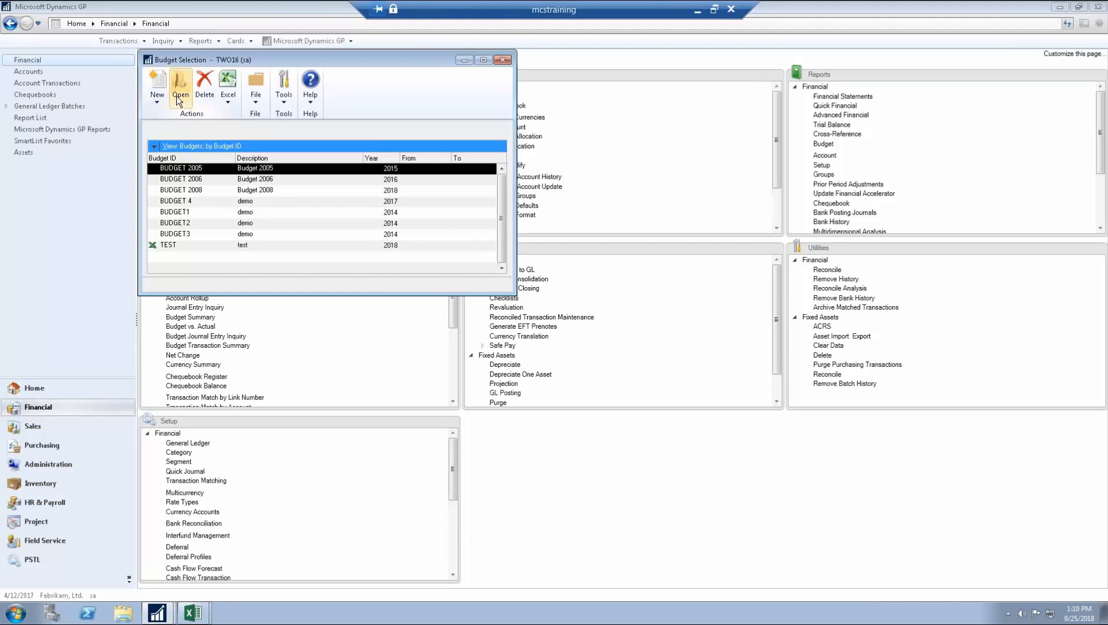
left_click(236, 100)
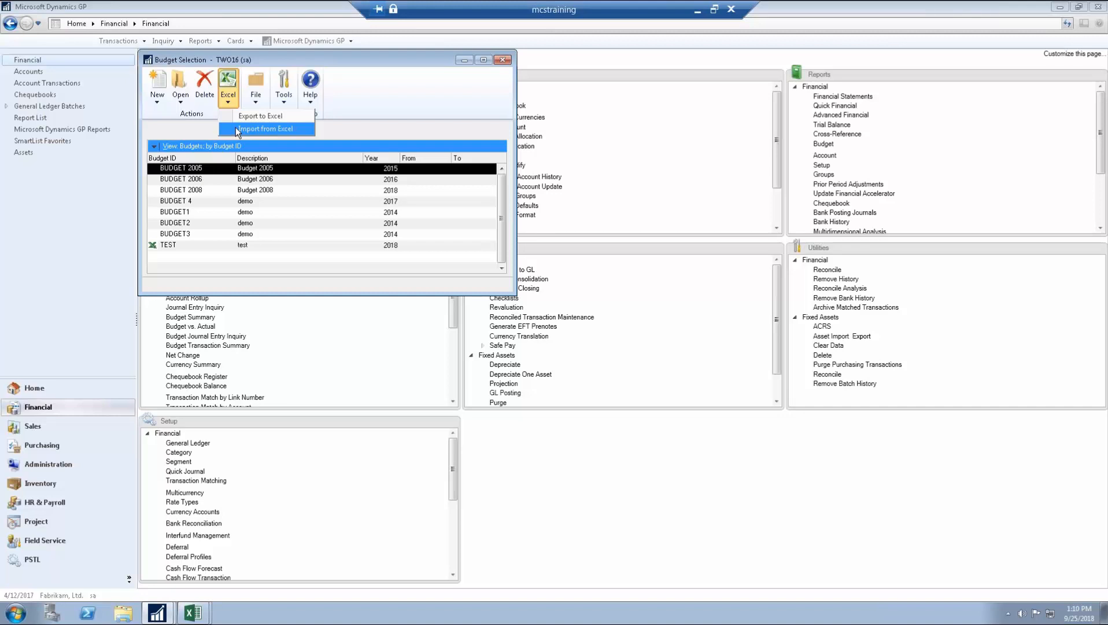
left_click(216, 201)
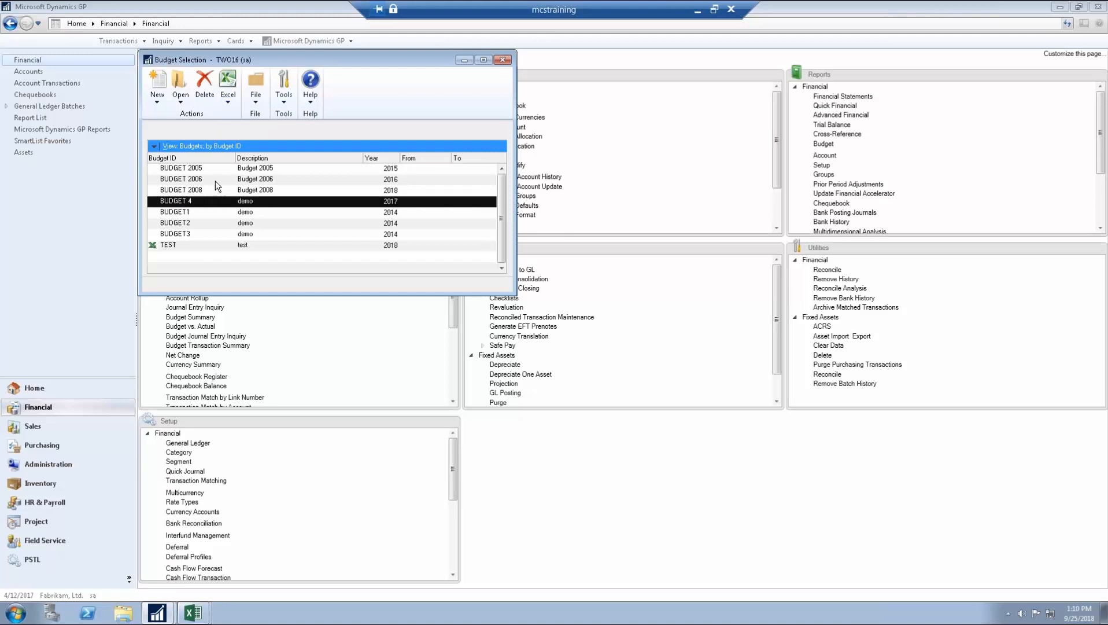
left_click(199, 231)
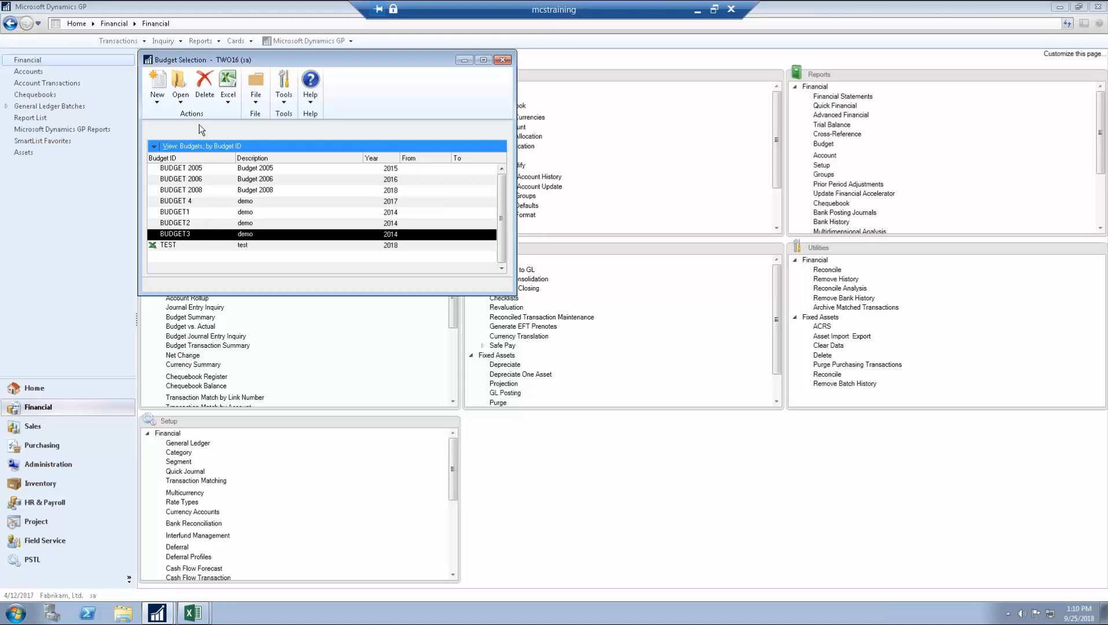
left_click(176, 100)
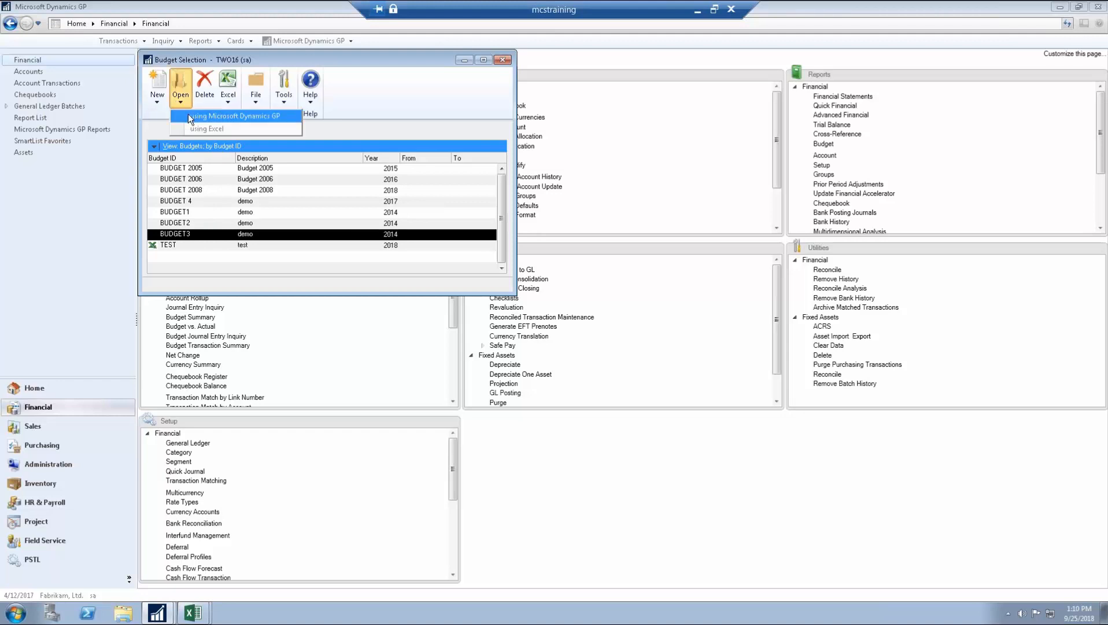
Step: Open BUDGET3, the 2014 demo budget, in Budget Maintenance using Dynamics GP
left_click(266, 116)
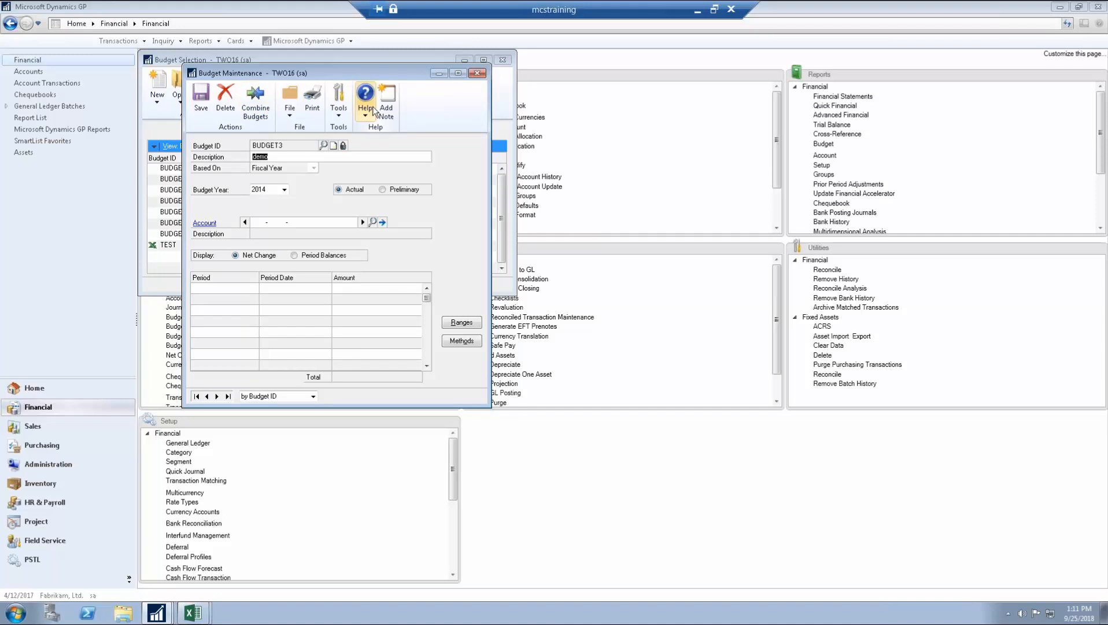
Step: Close BUDGET3 and create a new budget BPTEST with description 'ptest' in Dynamics GP
left_click(475, 75)
left_click(149, 100)
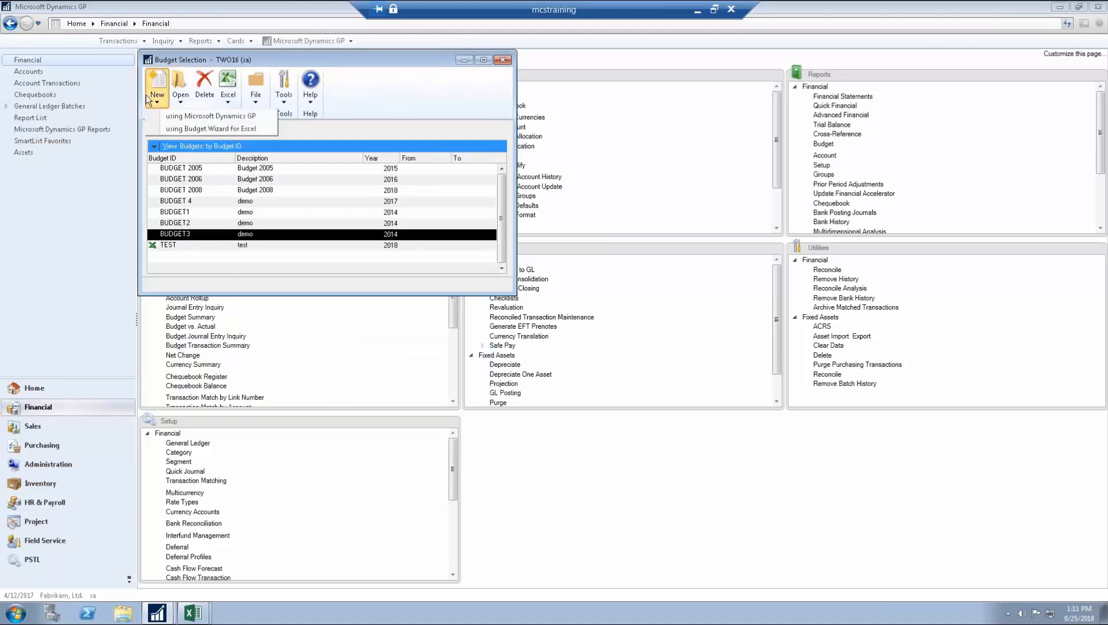
left_click(162, 115)
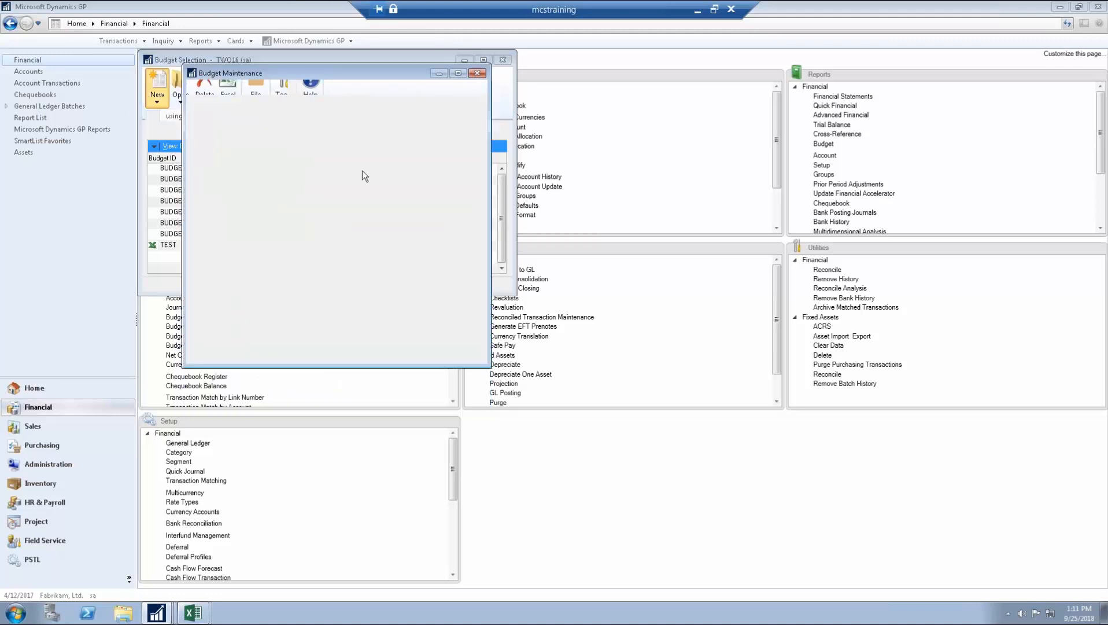
type("2")
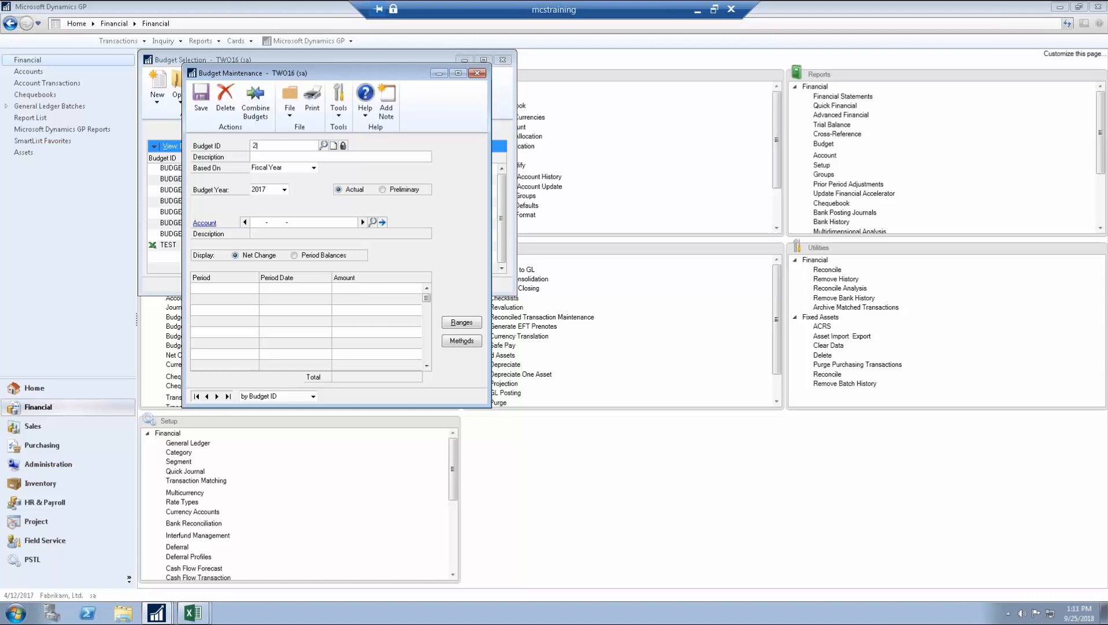
type("0")
key("BackSpace")
key("BackSpace")
type("BPTEST")
key("Tab")
type("bvpel")
key("BackSpace")
key("BackSpace")
type("p")
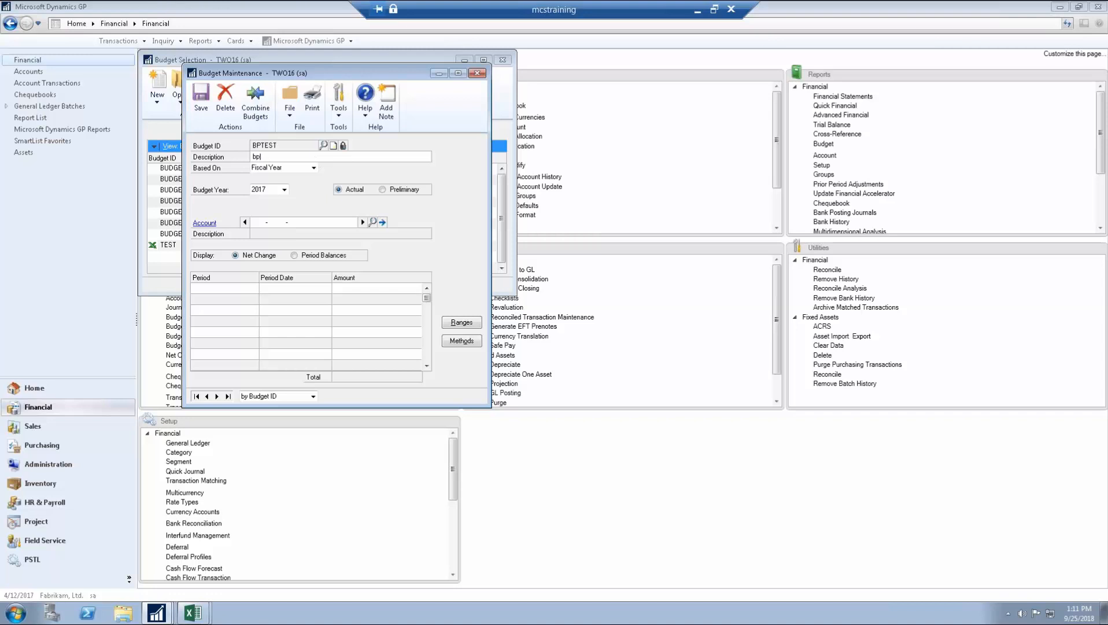
type("test")
key("Tab")
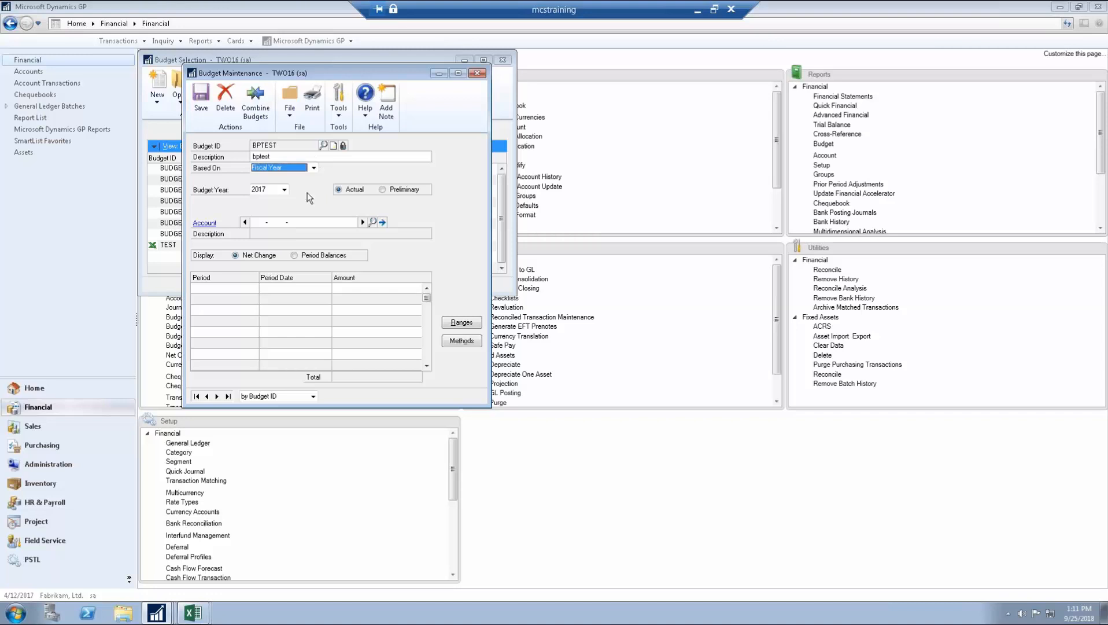
Step: Add Cash in Bank - United Kingdom with beginning balance 100000, then change it to -100000
left_click(256, 222)
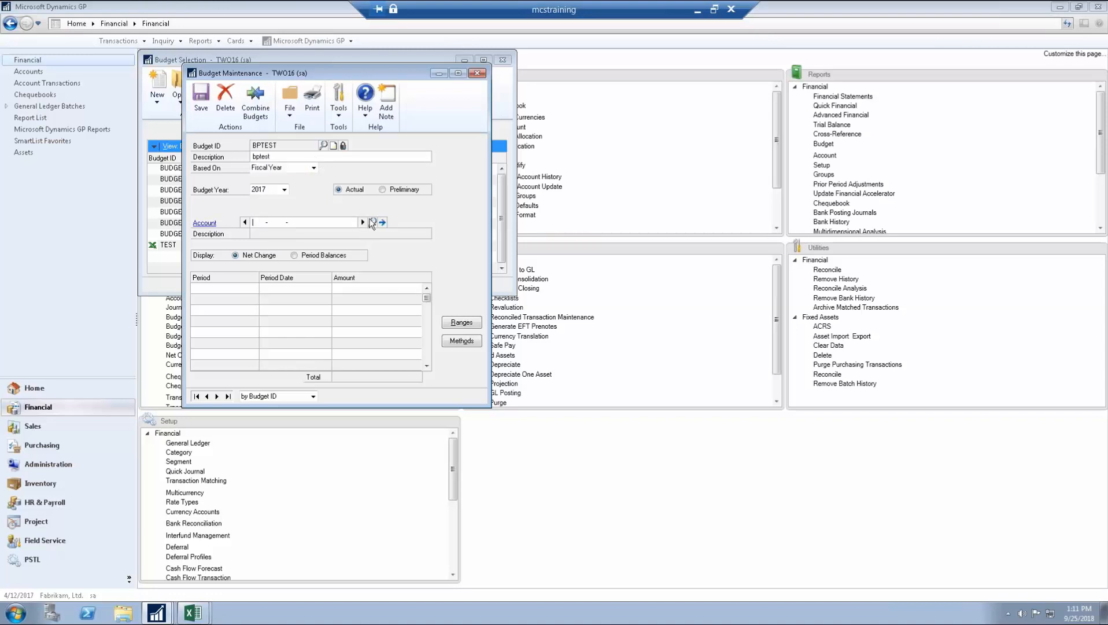
left_click(372, 221)
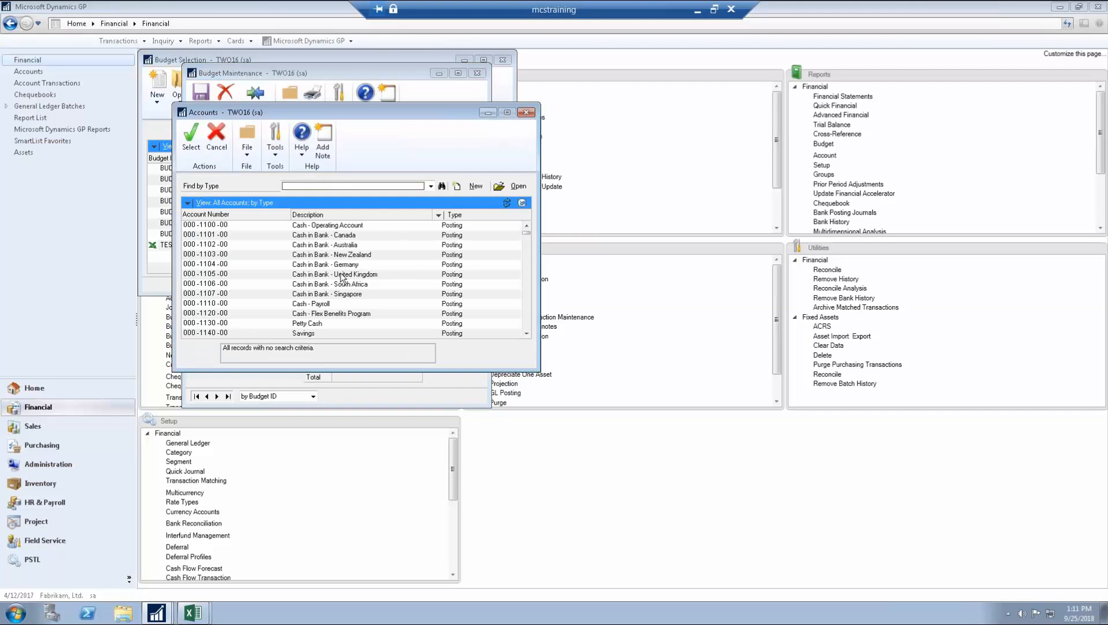
double_click(342, 277)
left_click(374, 284)
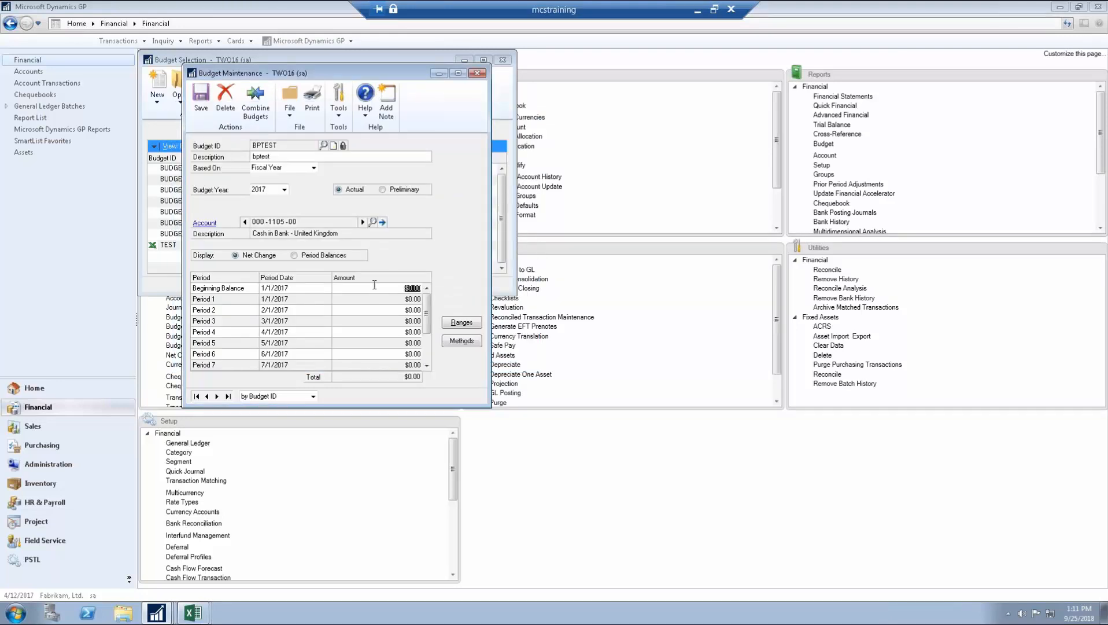
type("100000")
key("Tab")
left_click(377, 286)
type("-100000")
key("Tab")
Step: Close the BPTEST budget and confirm deleting it
left_click(482, 75)
left_click(546, 343)
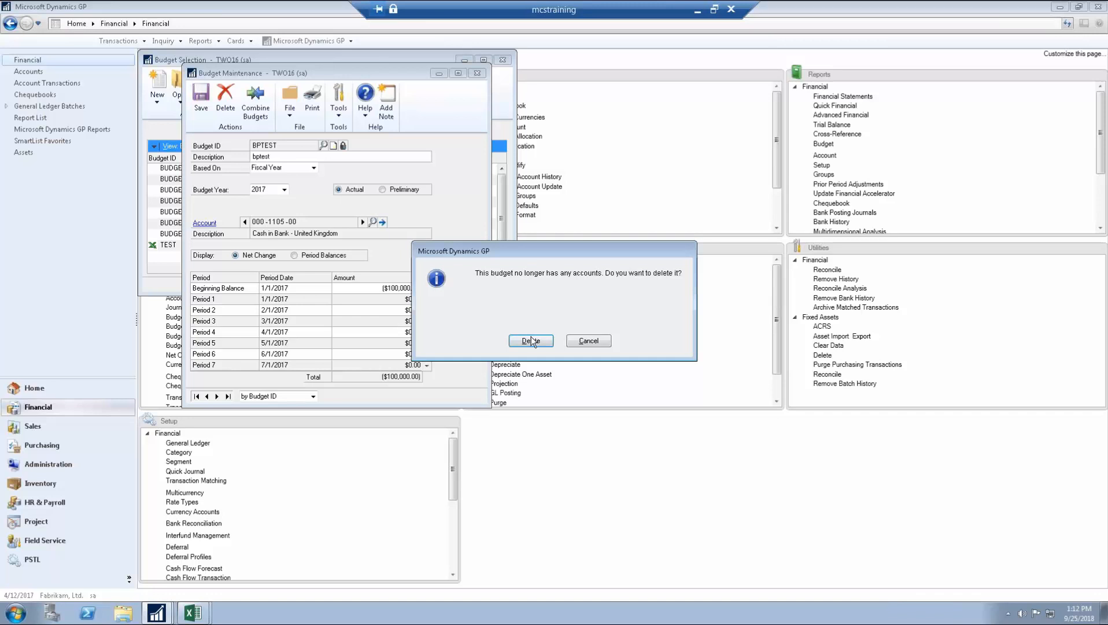
left_click(530, 342)
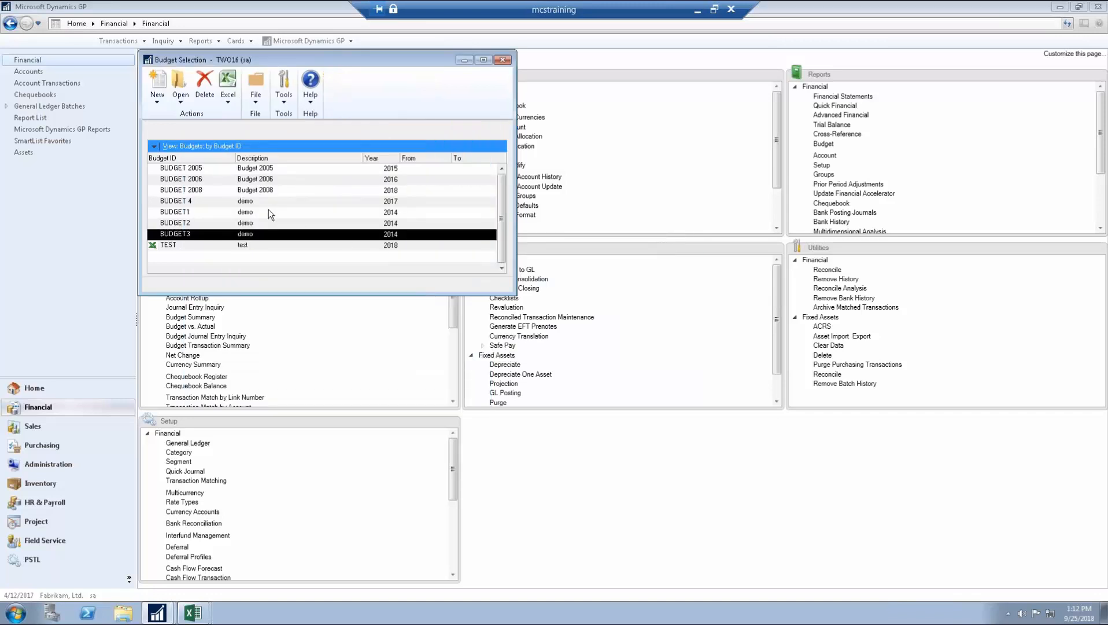
Step: Open BUDGET 2008 in Budget Maintenance and bring up User Password Setup via the lock icon
left_click(260, 201)
left_click(262, 191)
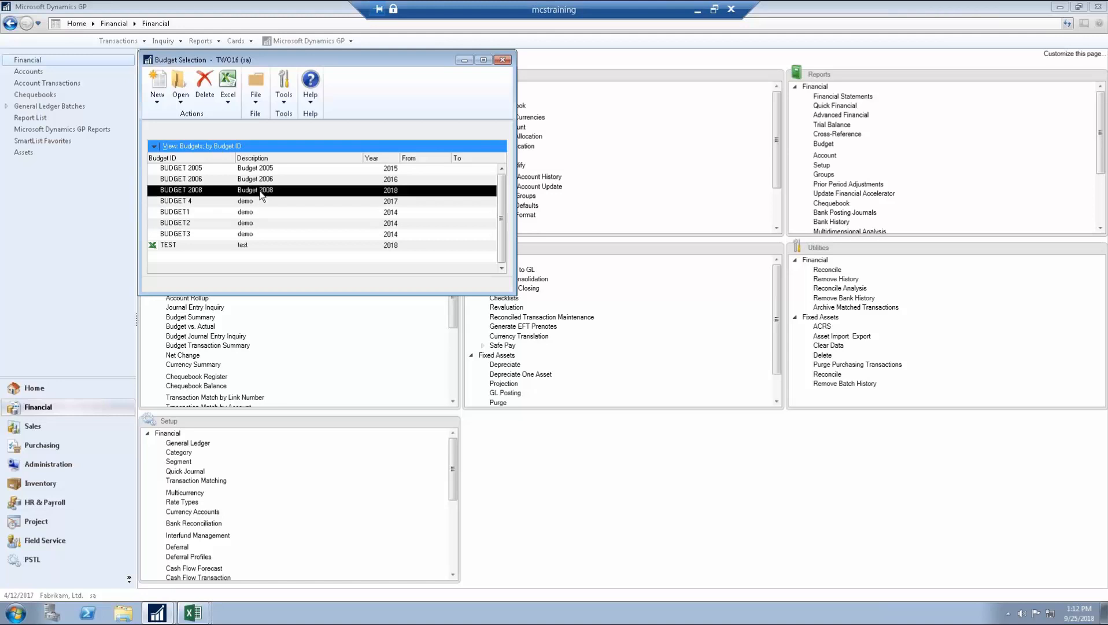
left_click(179, 92)
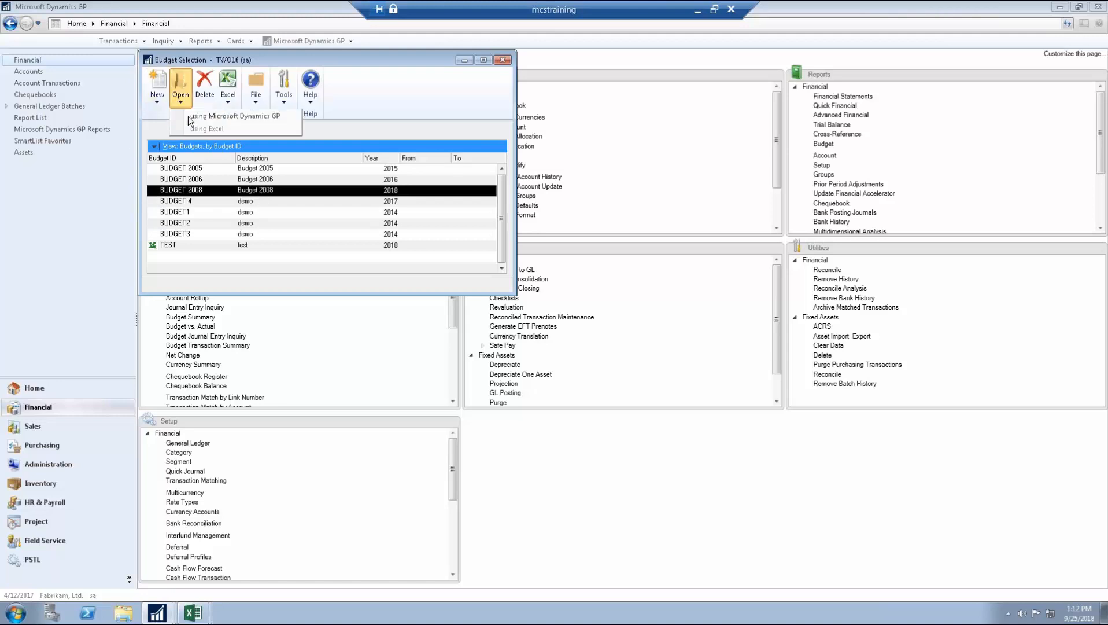
left_click(189, 119)
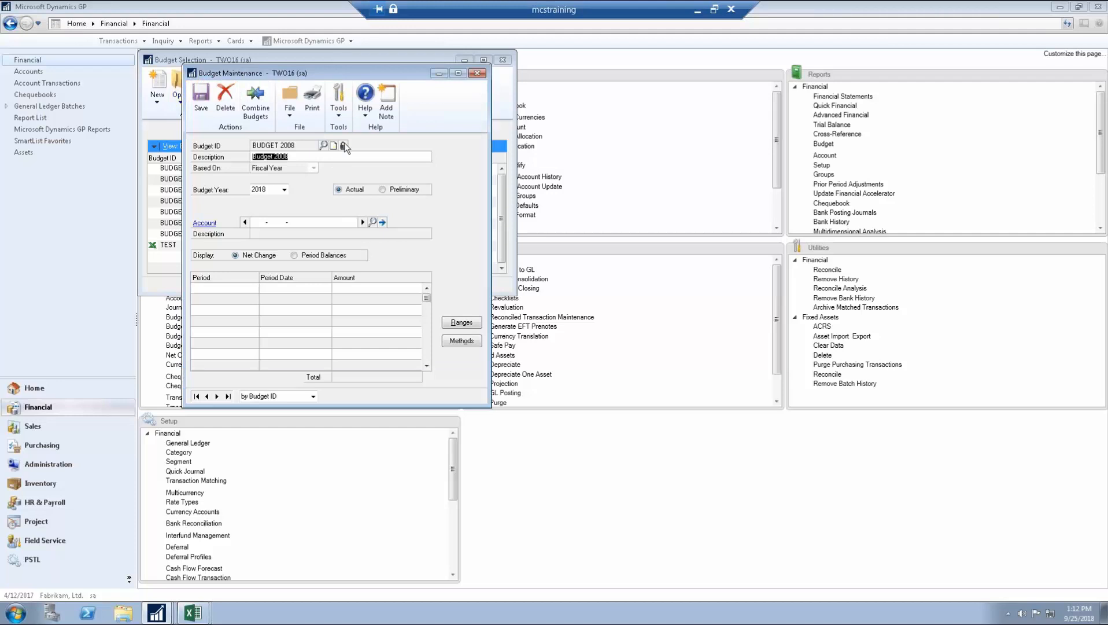
left_click(344, 146)
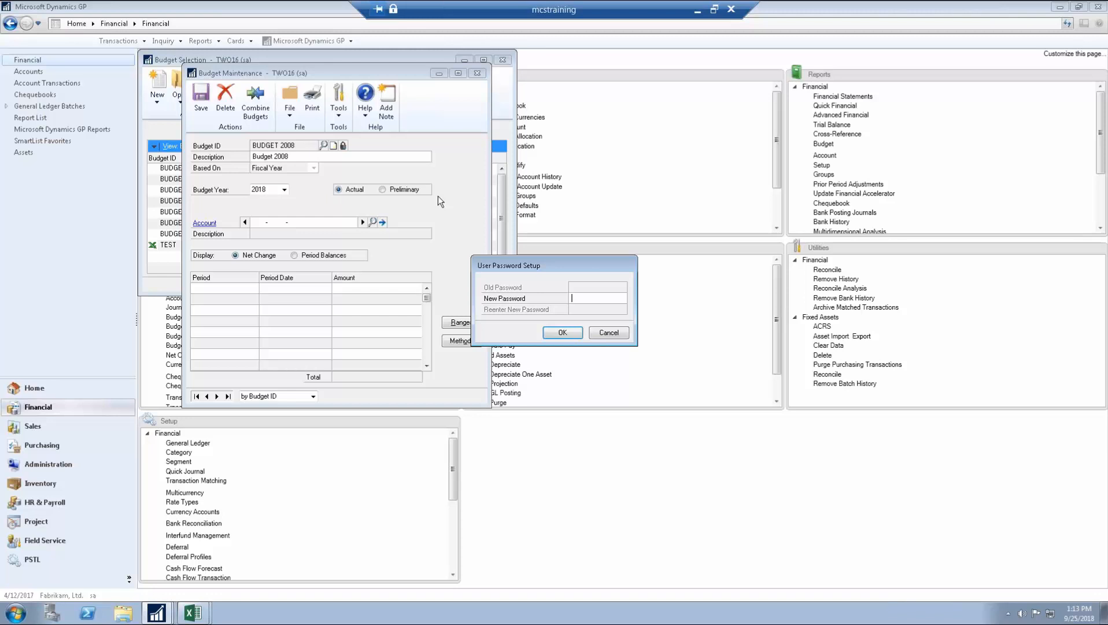
Step: Cancel the password setup, close BUDGET 2008's maintenance window, and confirm its deletion
left_click(617, 332)
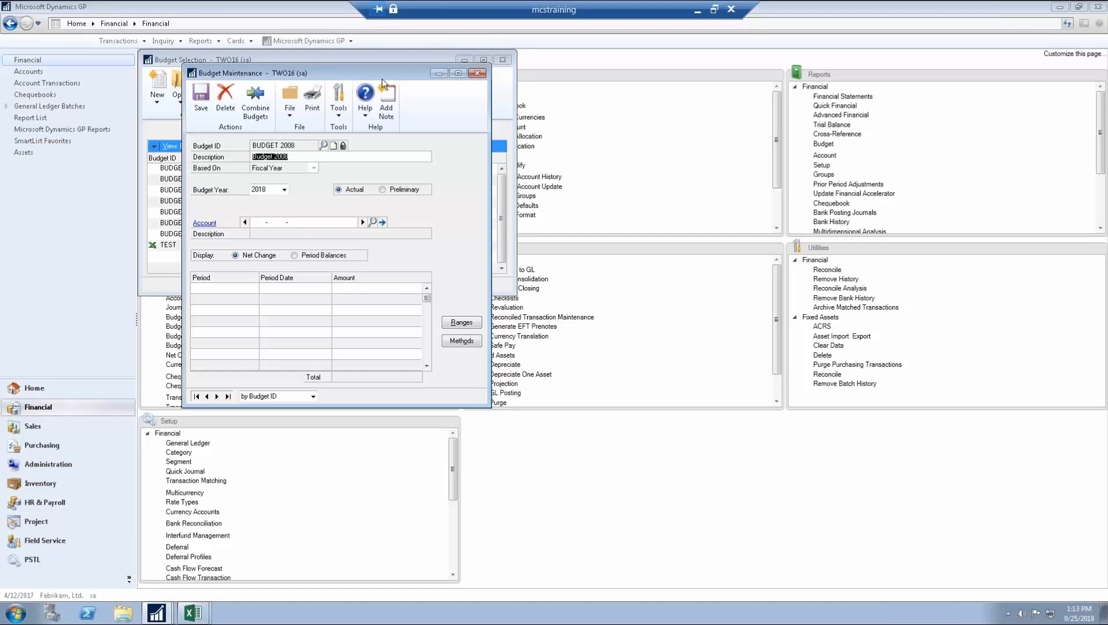
left_click_drag(324, 70, 431, 90)
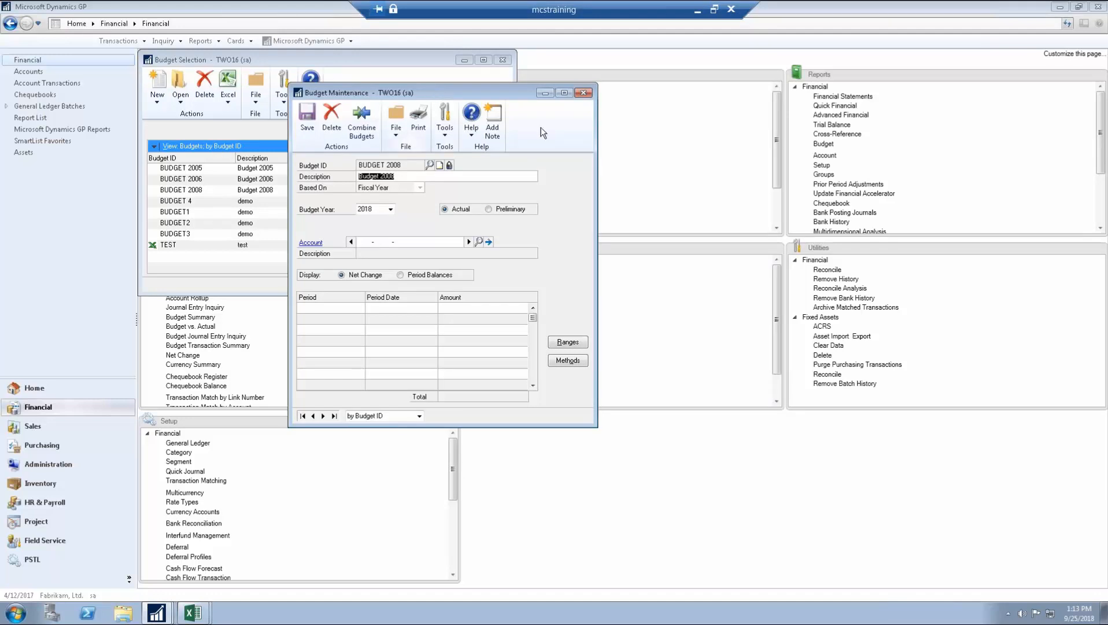
left_click(584, 93)
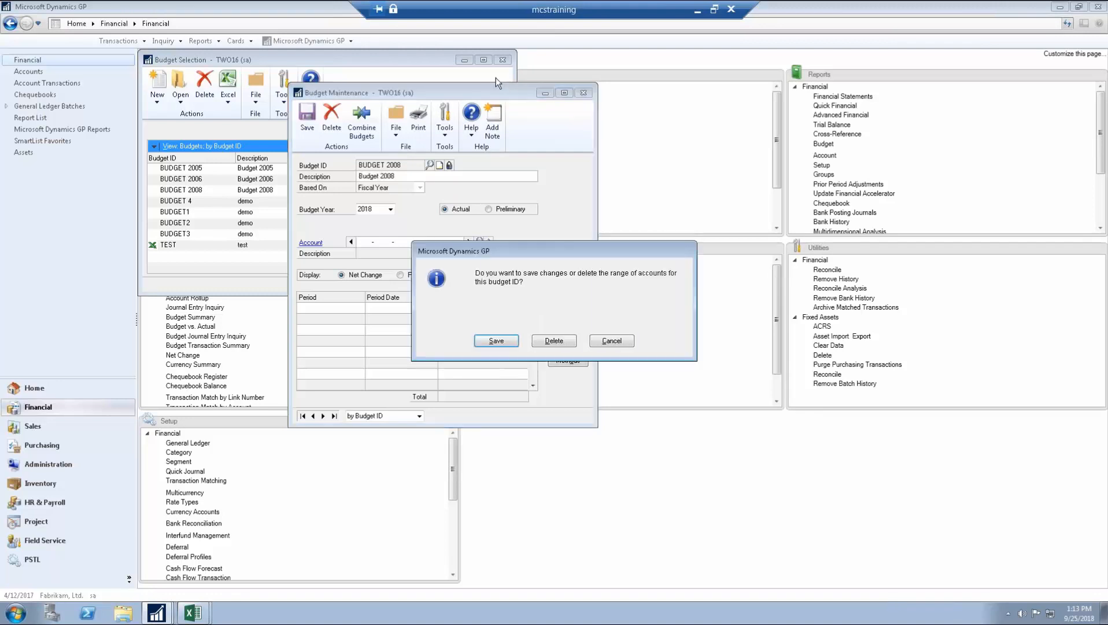
left_click(572, 341)
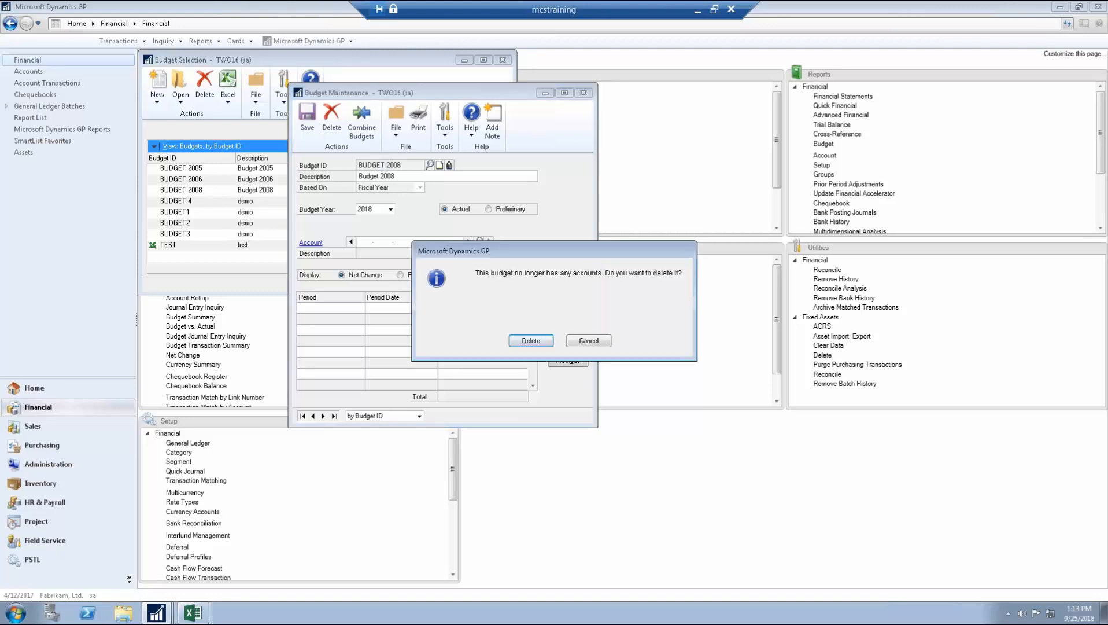
left_click(524, 341)
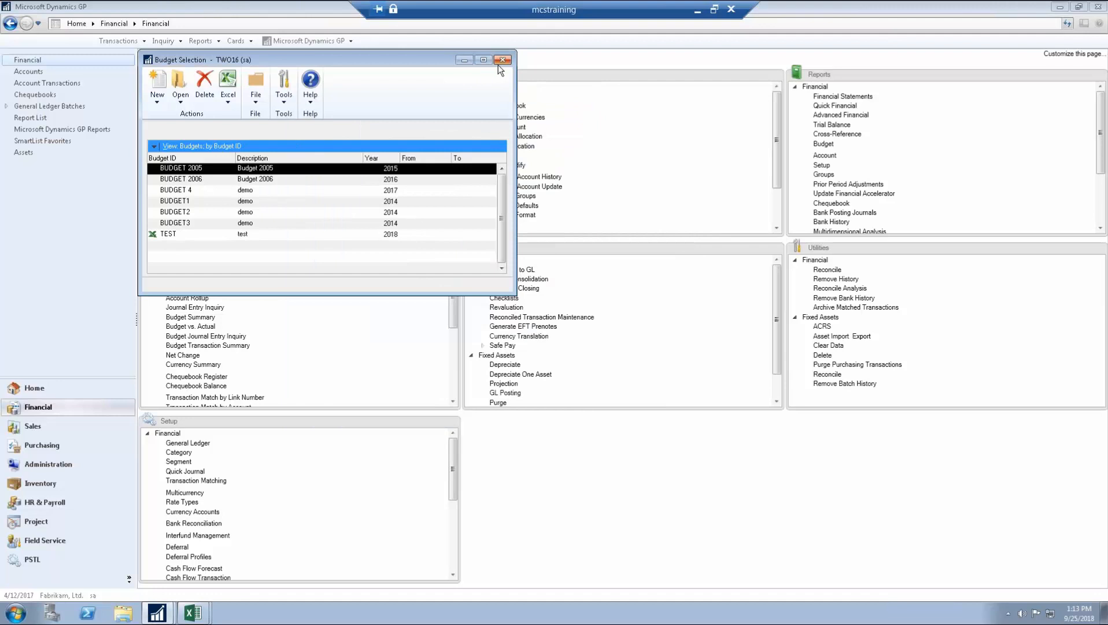
Step: Close Budget Selection and start budget journal entry 1 with a short reference note
left_click(503, 60)
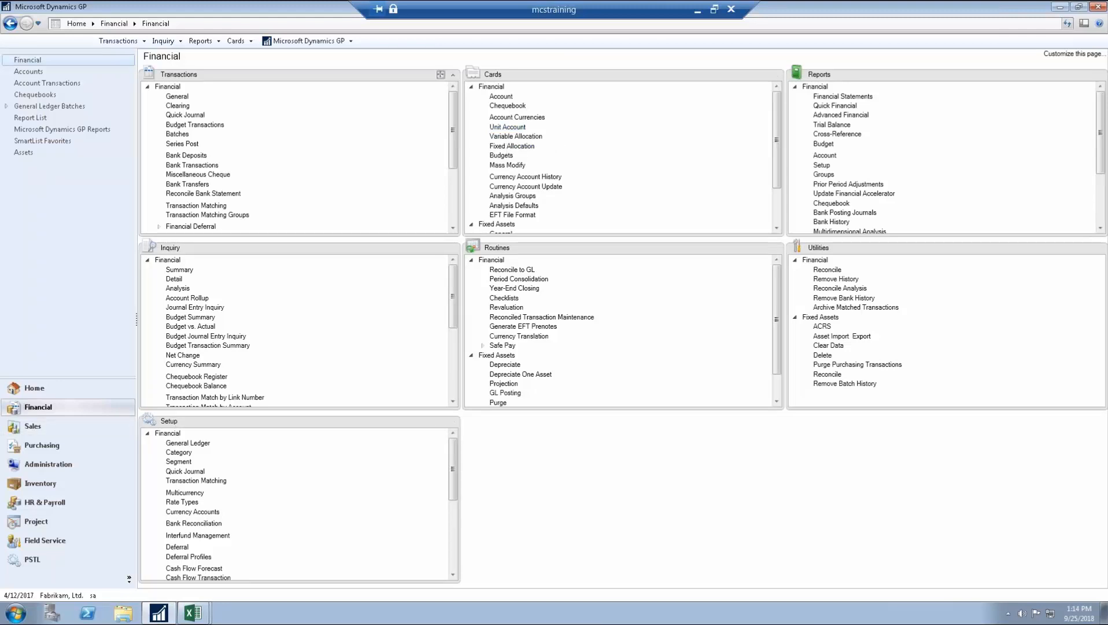
left_click(200, 126)
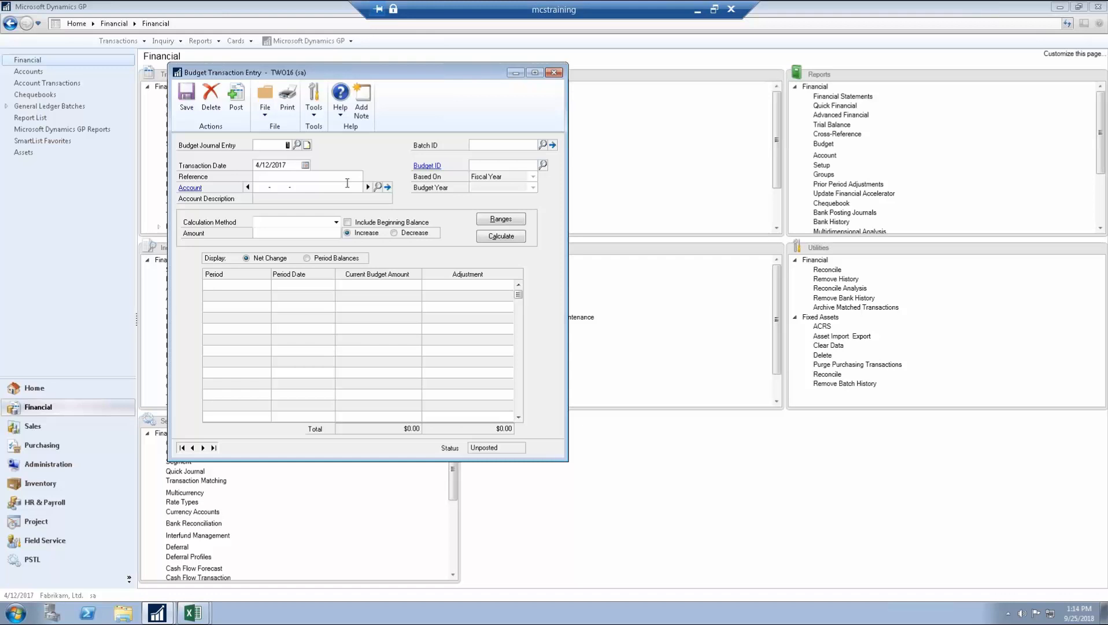
left_click(304, 174)
type("sally forgot")
key("Tab")
Step: Browse the Accounts lookup, viewing Training - Sales and Bonuses - Administration, then close it unchosen
left_click(377, 186)
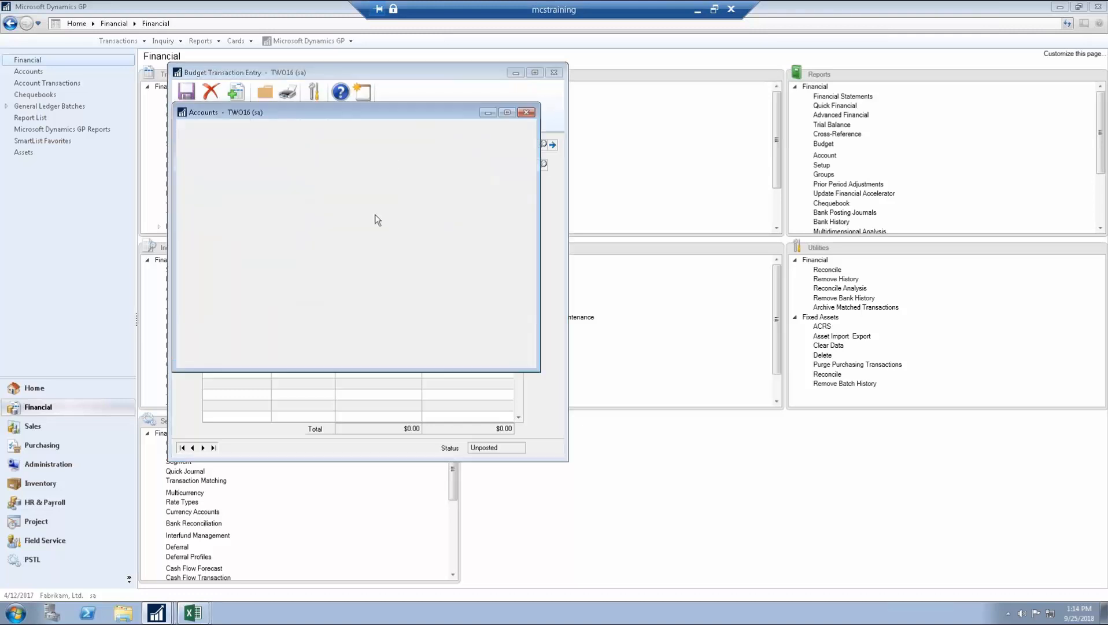
left_click(526, 233)
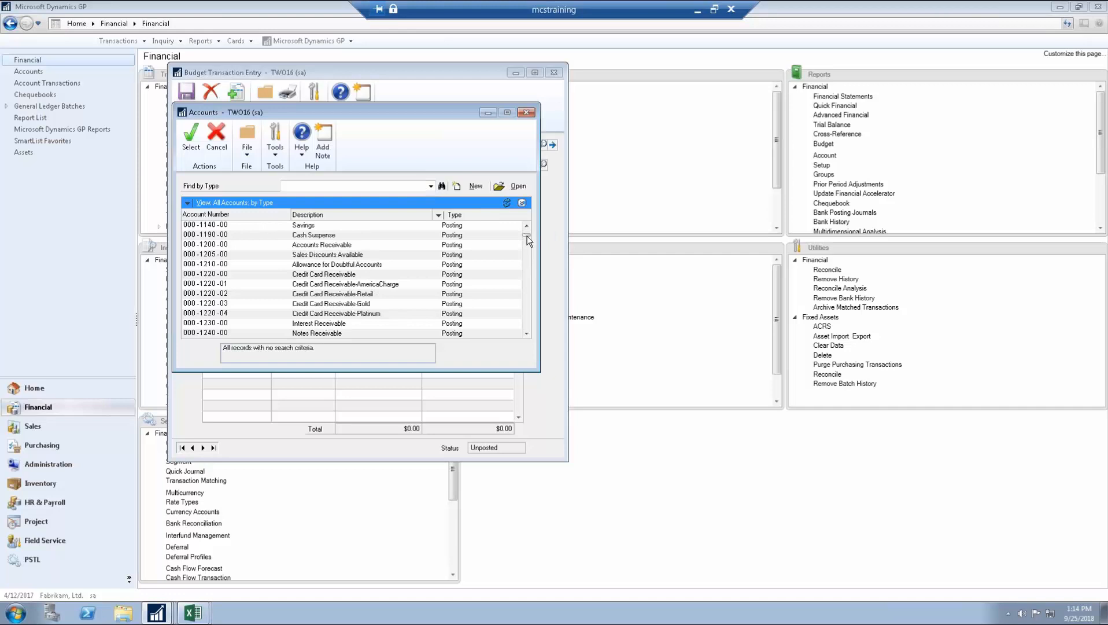
left_click_drag(527, 308, 528, 308)
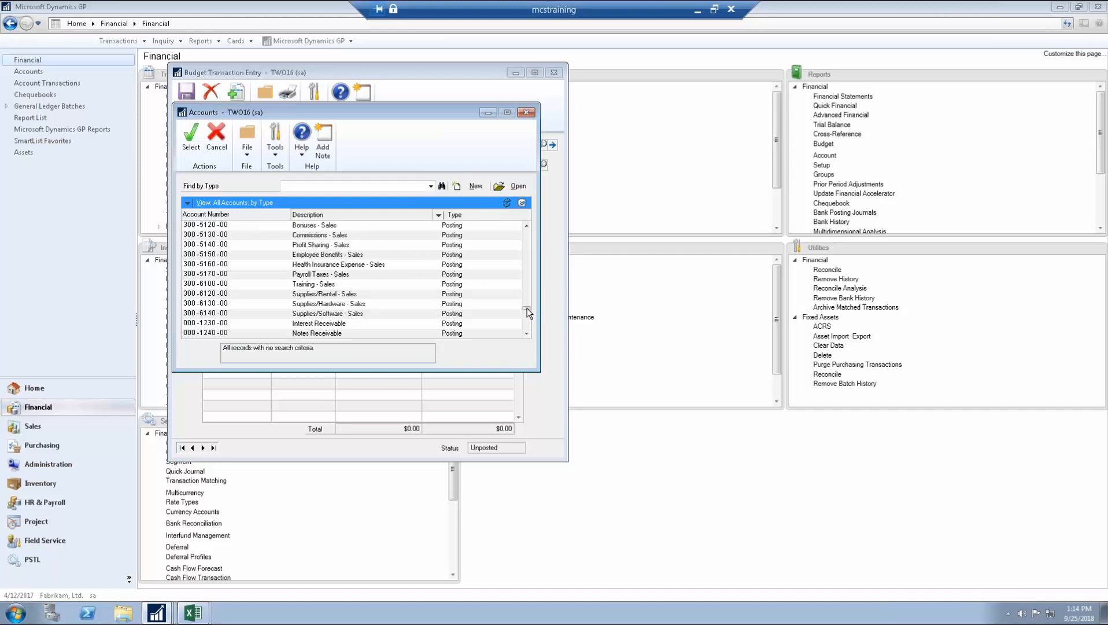
left_click(439, 284)
scroll(439, 287, "up", 10)
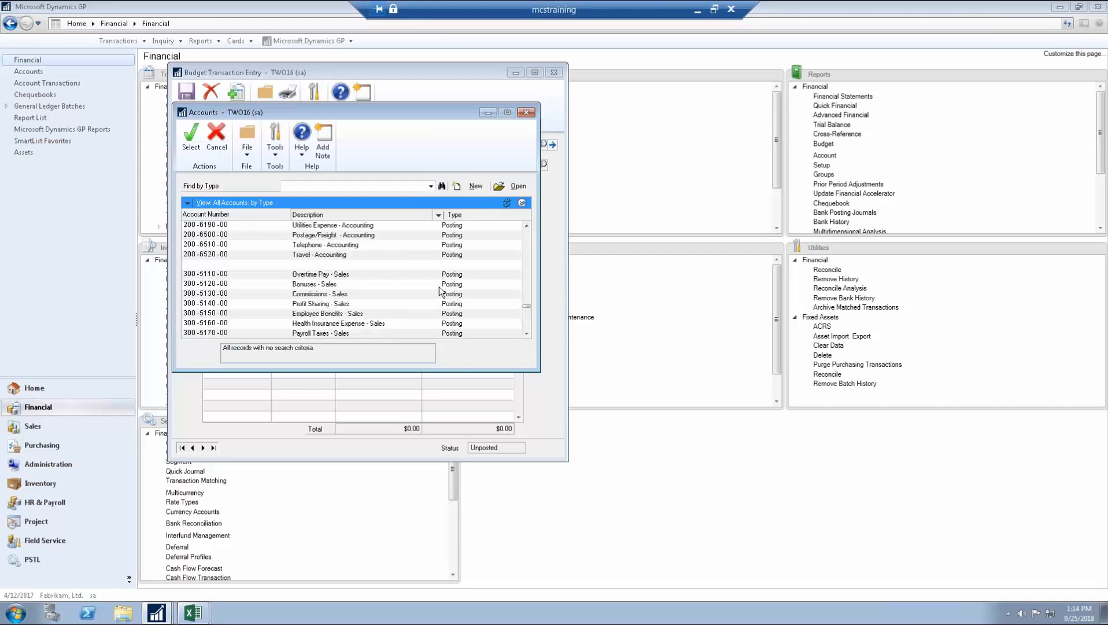
scroll(440, 294, "up", 10)
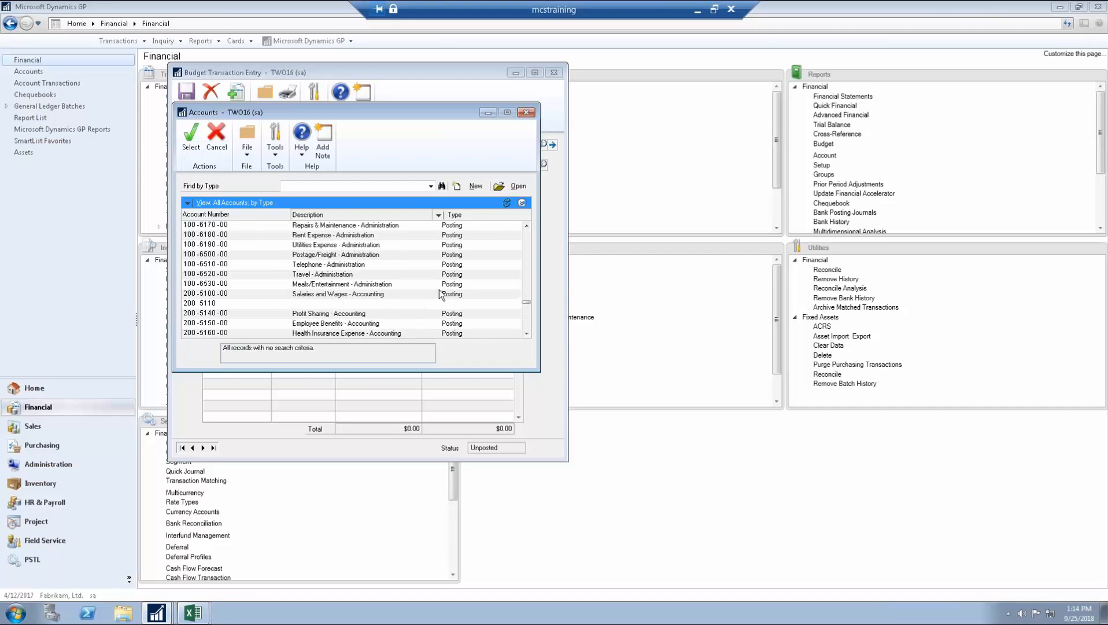
scroll(440, 294, "up", 4)
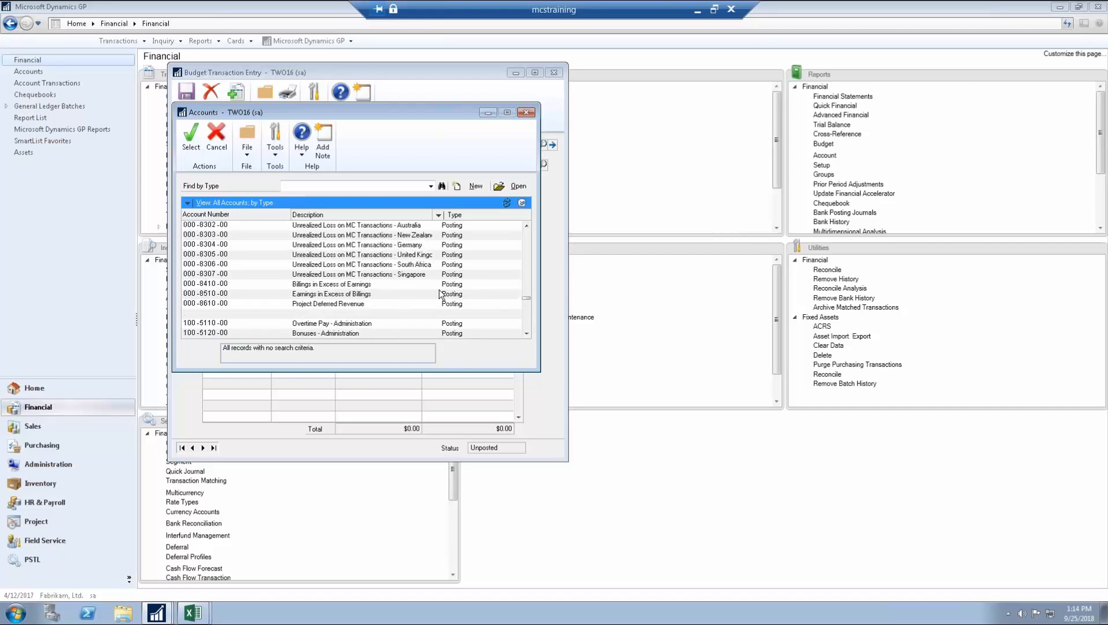
scroll(441, 295, "down", 2)
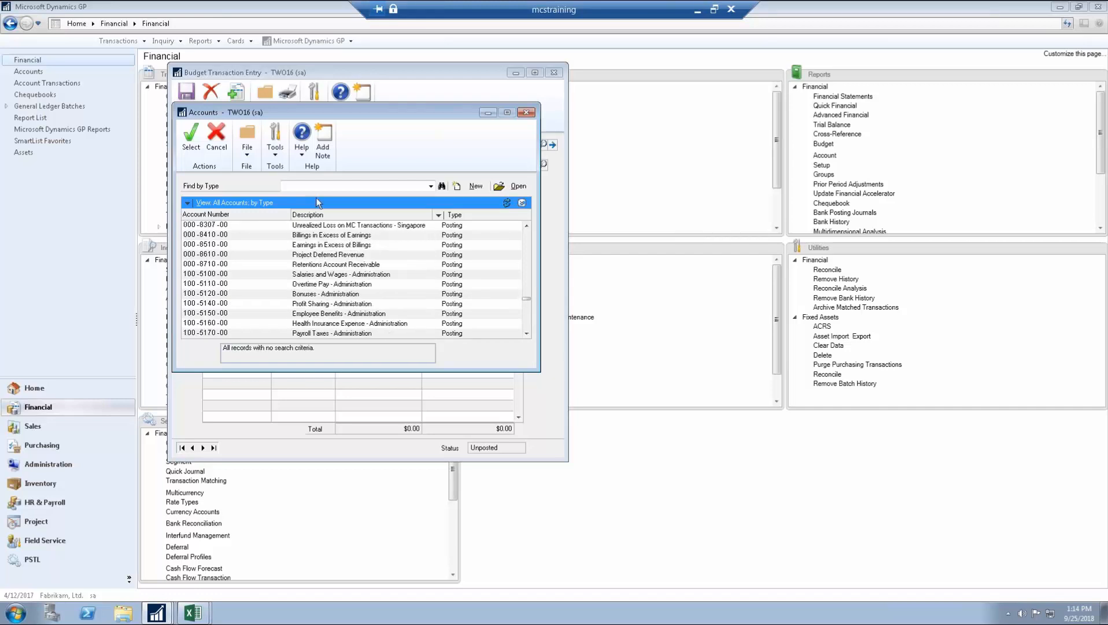
left_click(327, 290)
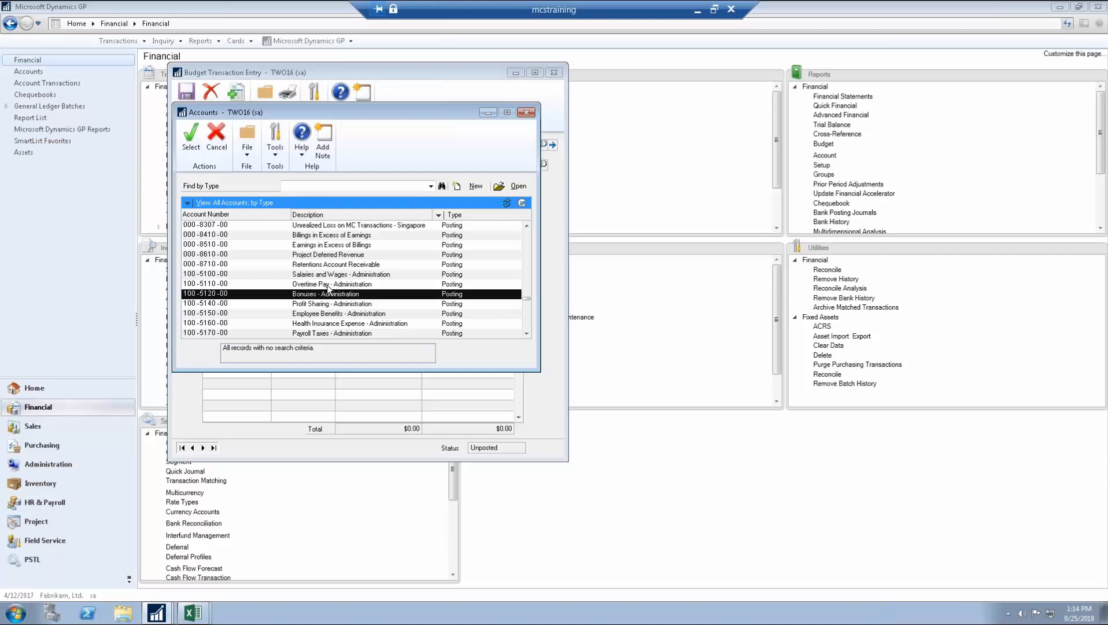
scroll(327, 289, "up", 4)
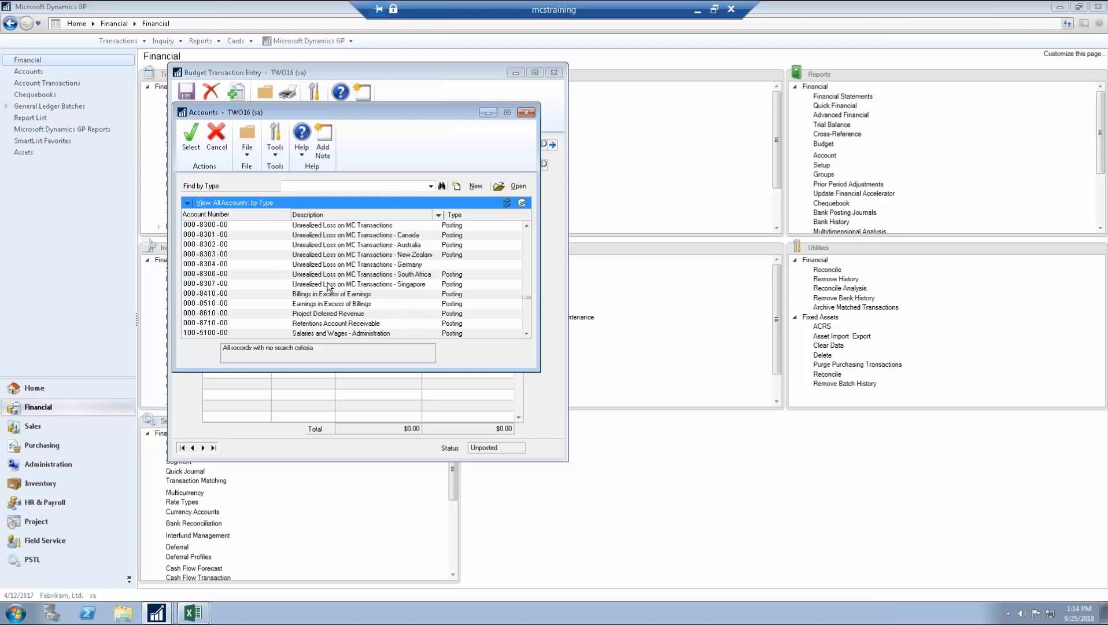
left_click(526, 114)
Step: Enter 1004, then search Posting accounts sorted by account number for '000 -4'
type("1004")
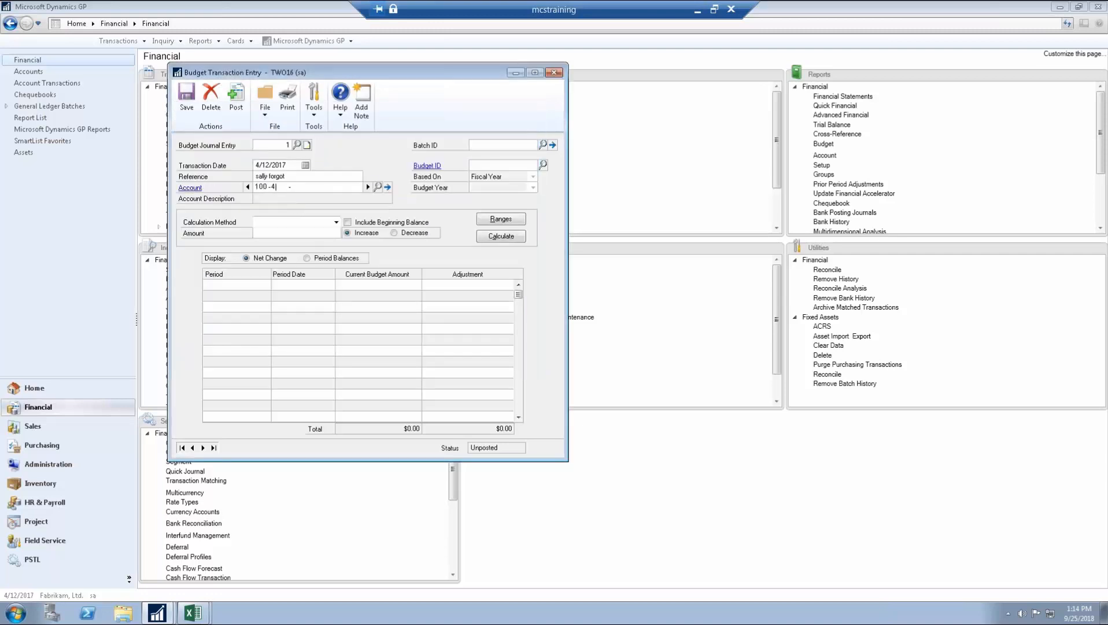
left_click(379, 187)
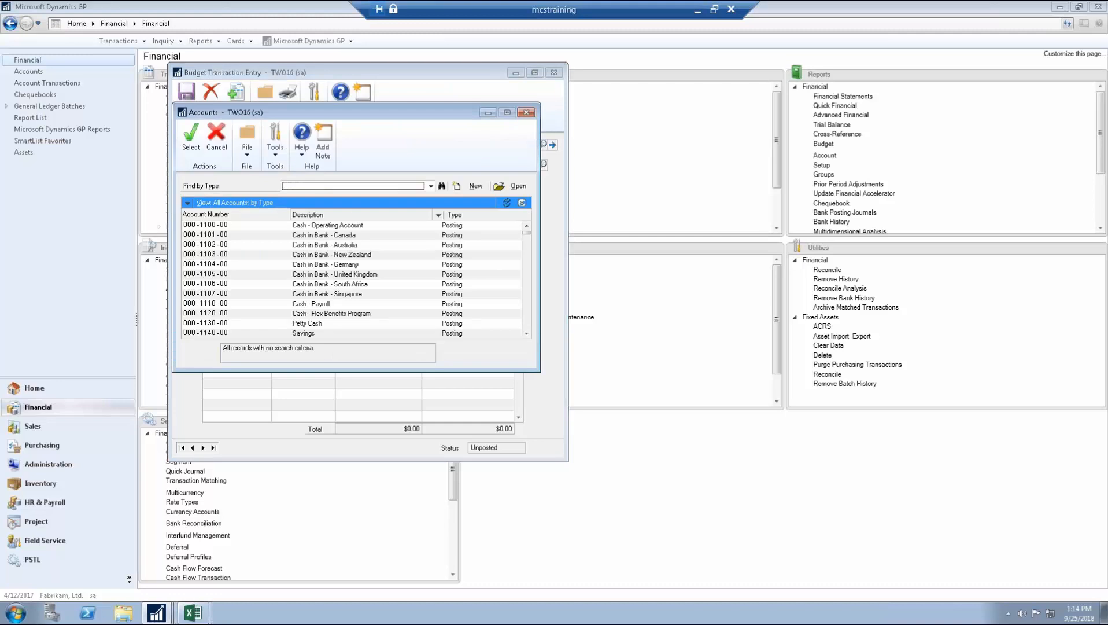
left_click(340, 188)
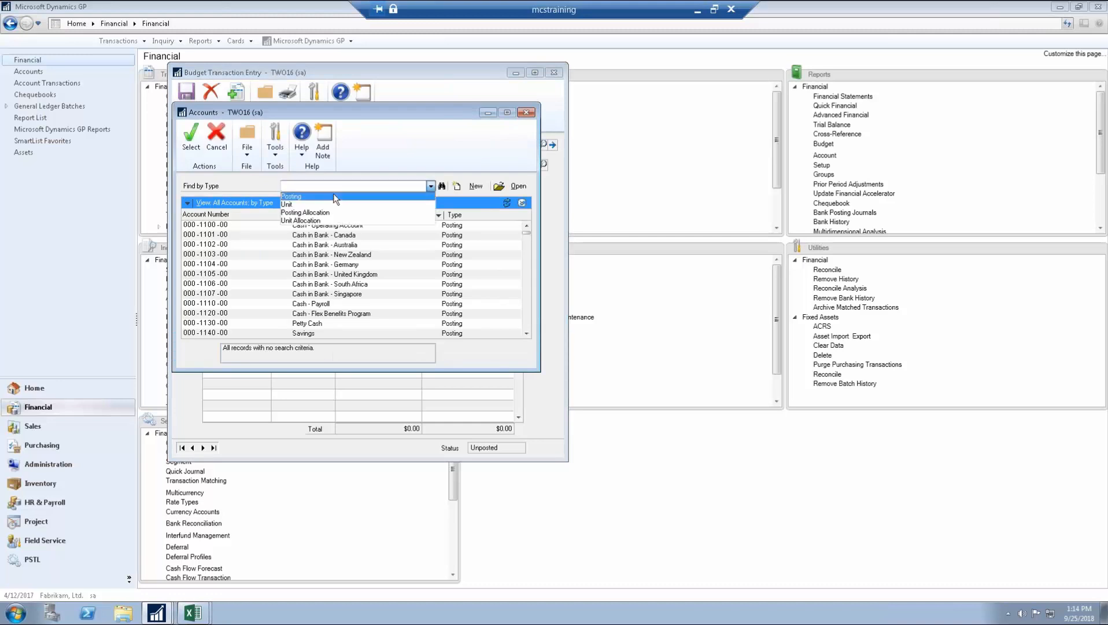
left_click(335, 199)
left_click(245, 213)
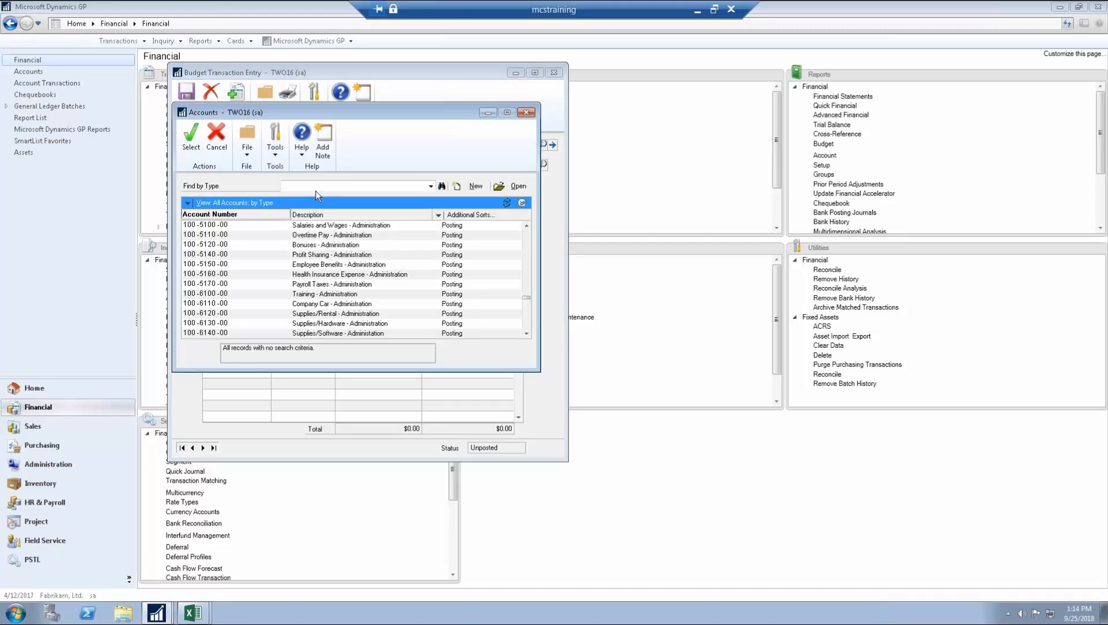
scroll(259, 239, "up", 4)
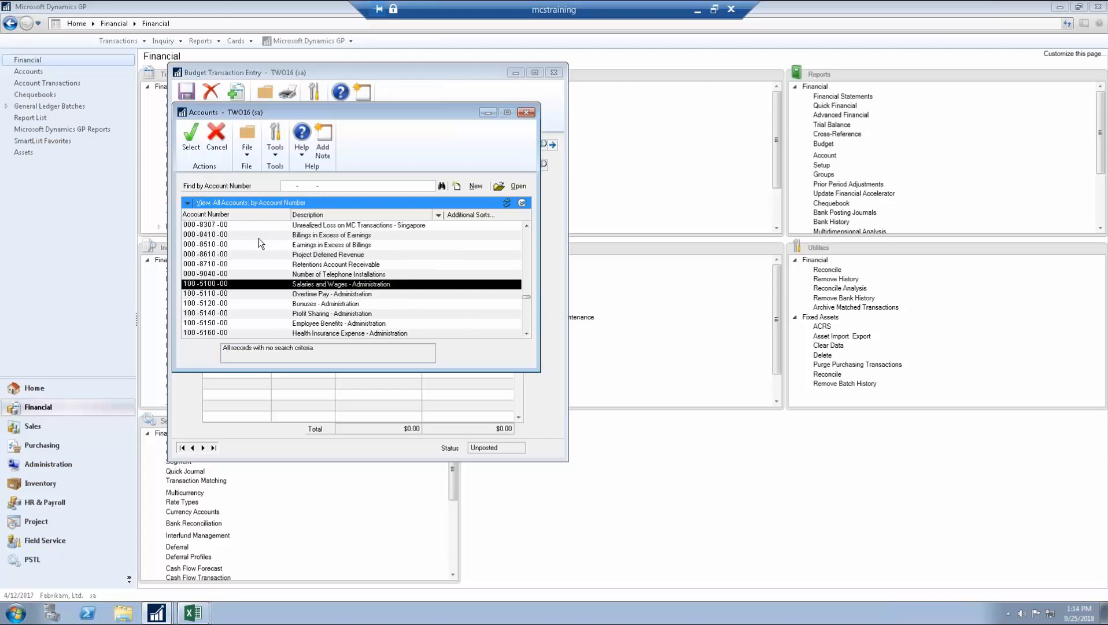
scroll(295, 200, "up", 2)
left_click(293, 187)
type("0 ")
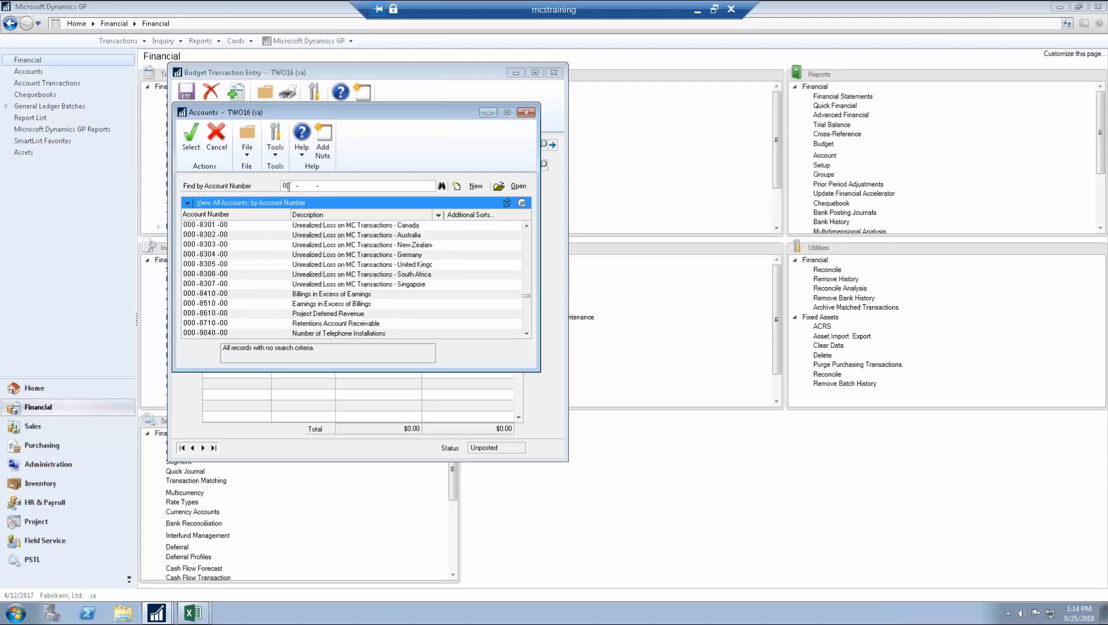
type("00 -4")
key("Return")
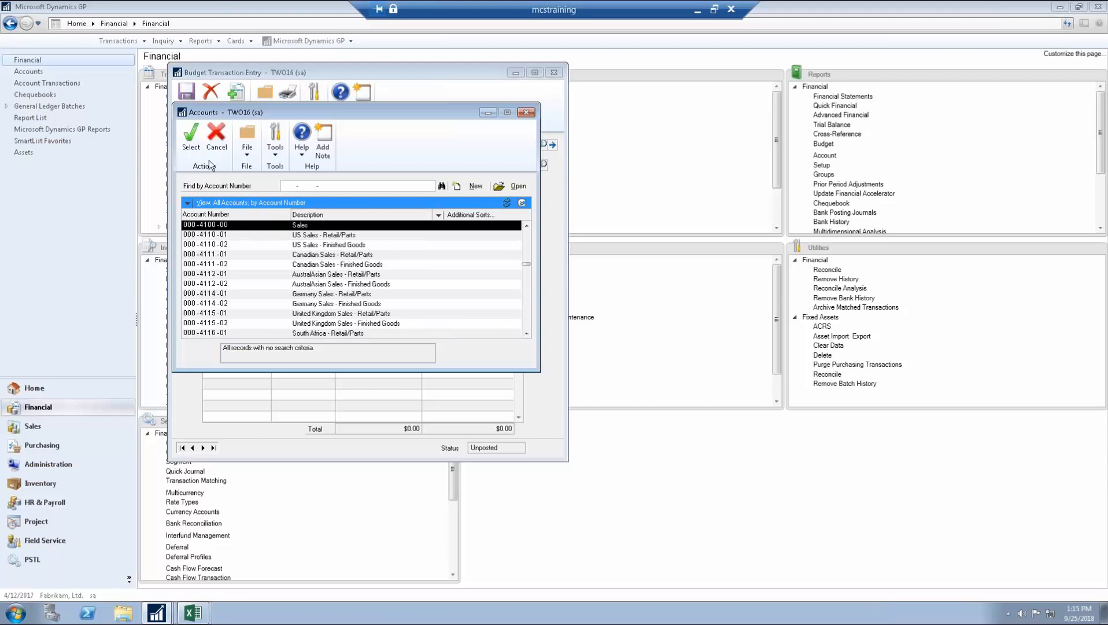
Step: Pick the found account, then abandon the prompted new posting account setup without saving
left_click(191, 139)
left_click(528, 338)
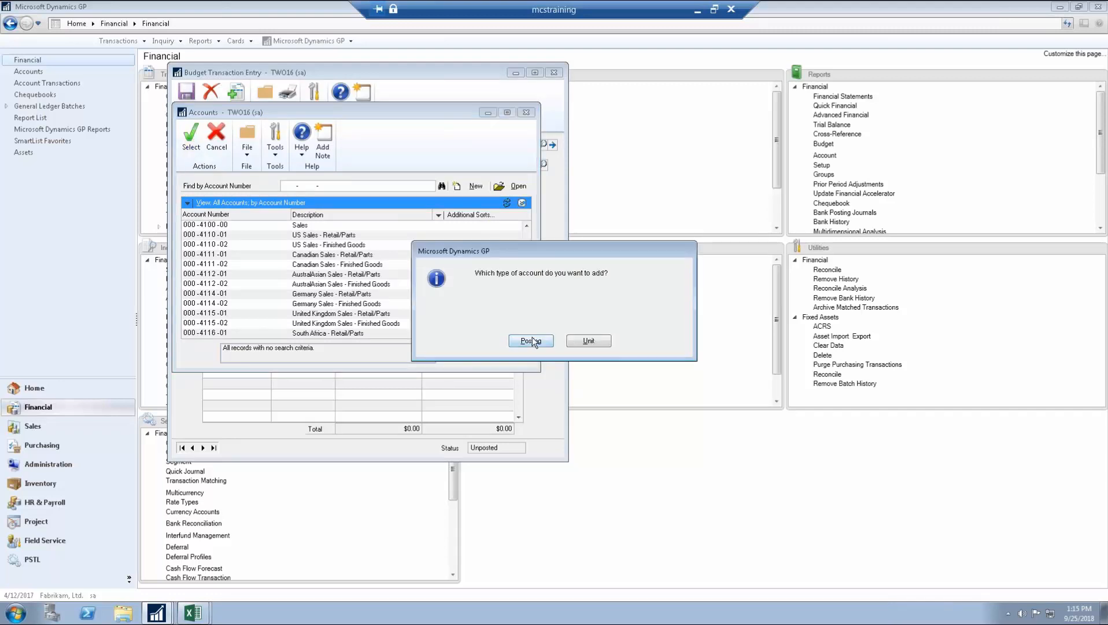
left_click(531, 341)
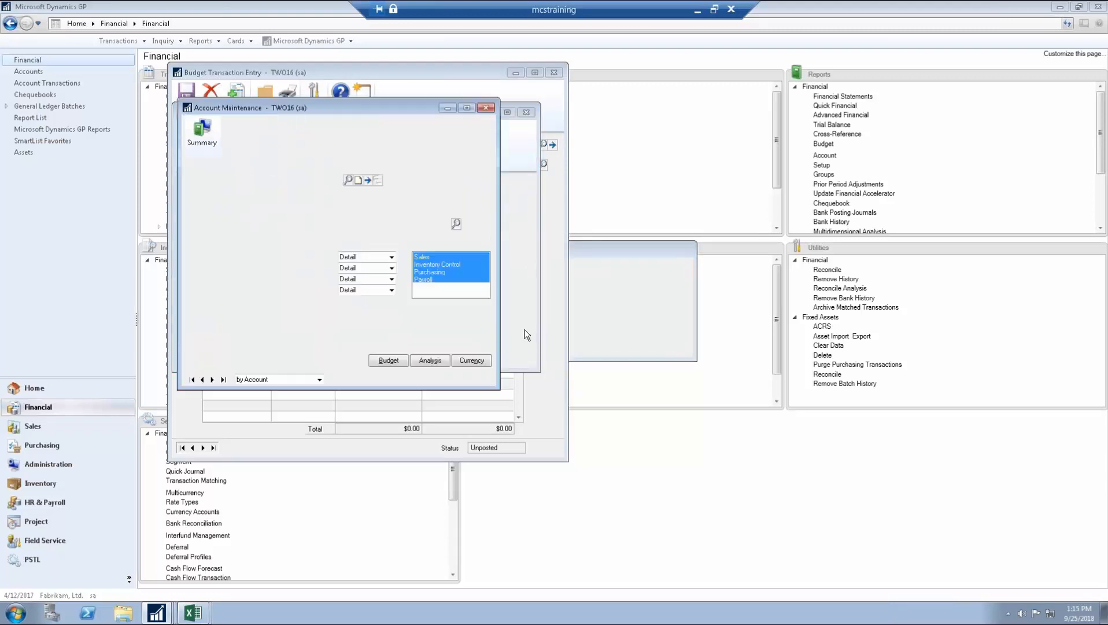
left_click(491, 111)
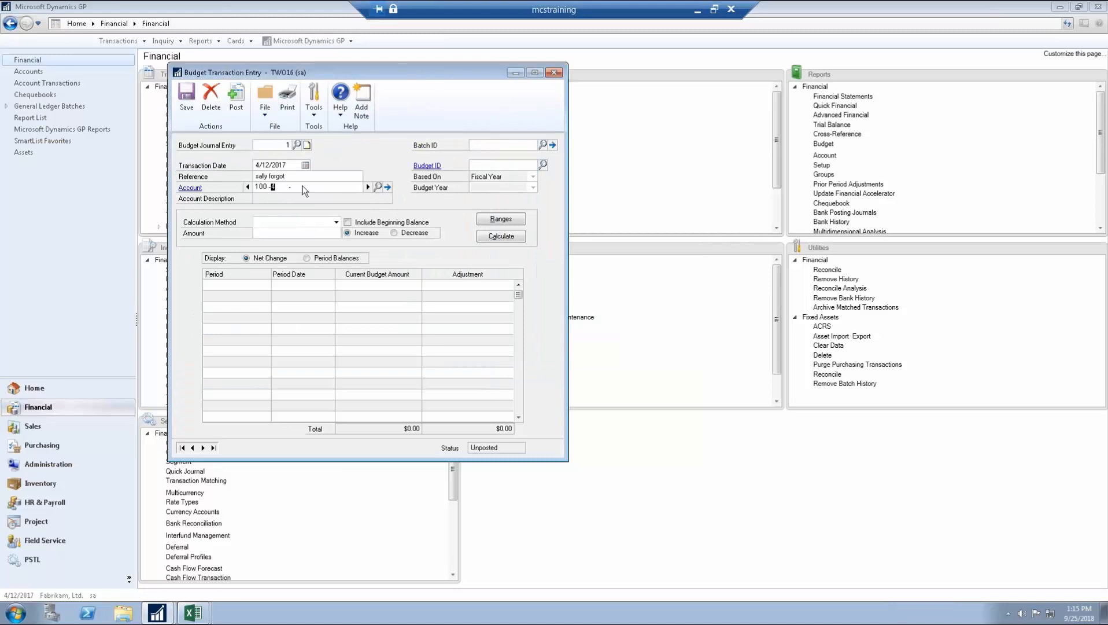
Step: Choose account 100-5100-00, decline creating a new account, and bring up the Budgets list
left_click(379, 187)
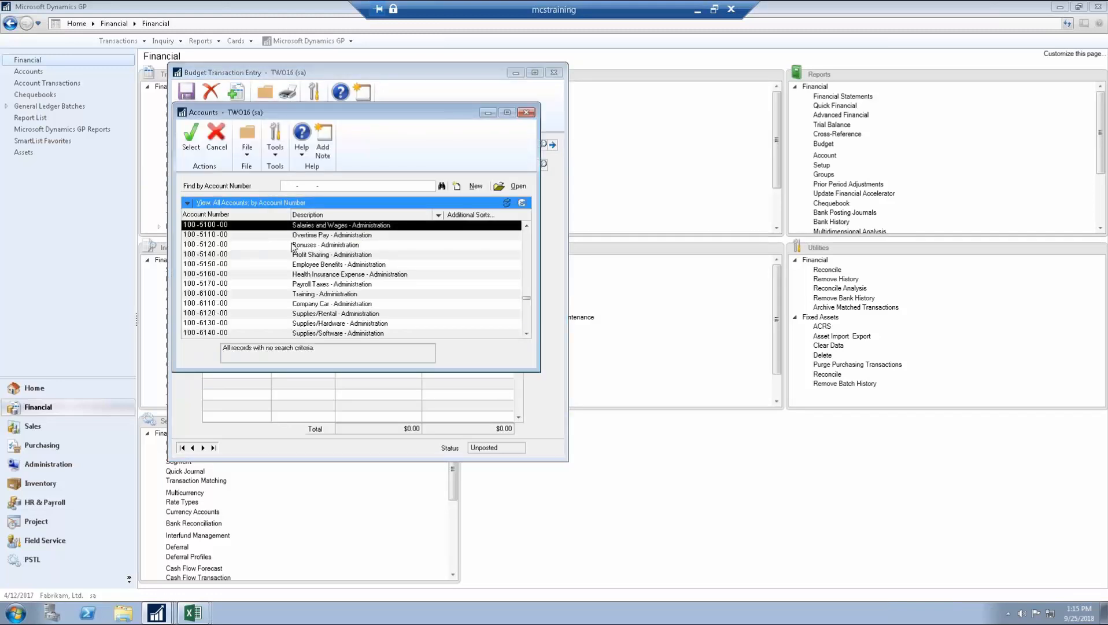
scroll(244, 239, "up", 1)
double_click(237, 253)
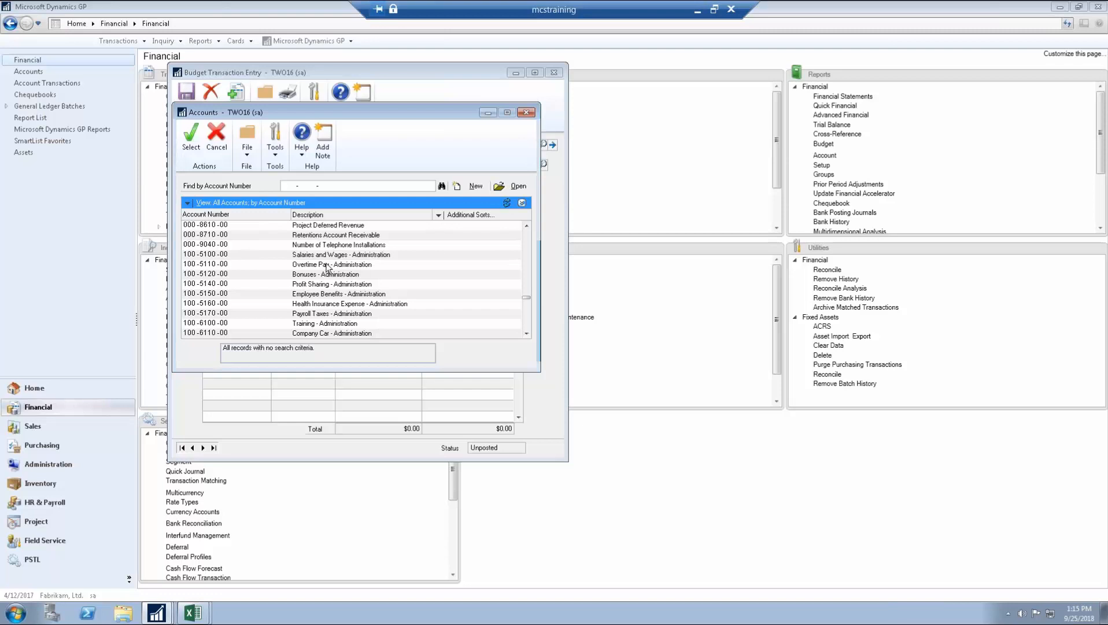
left_click(604, 345)
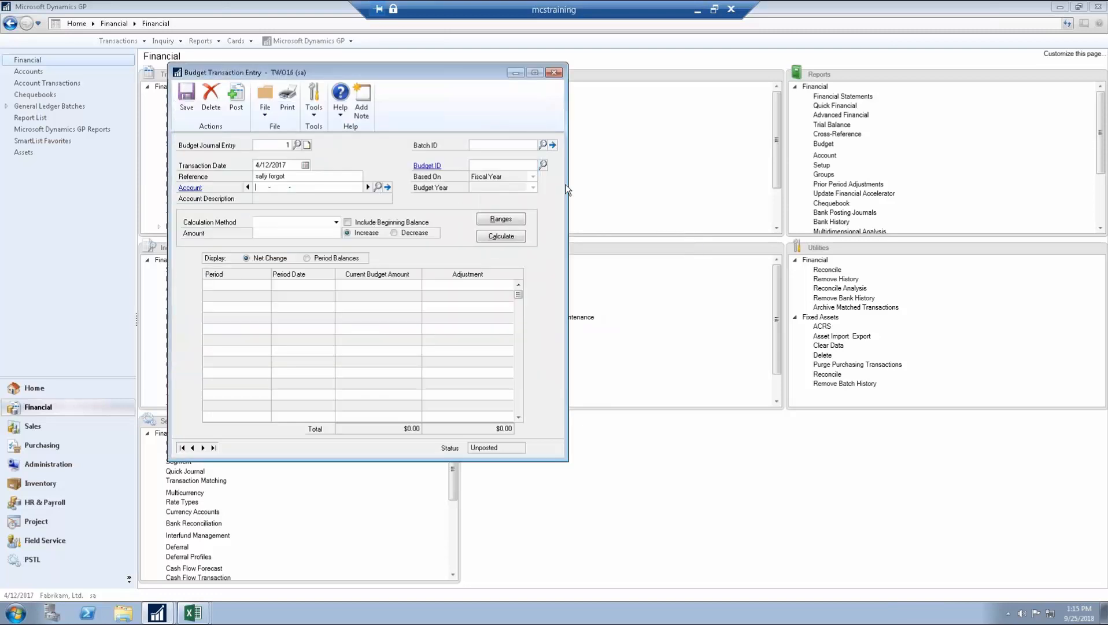
left_click(542, 165)
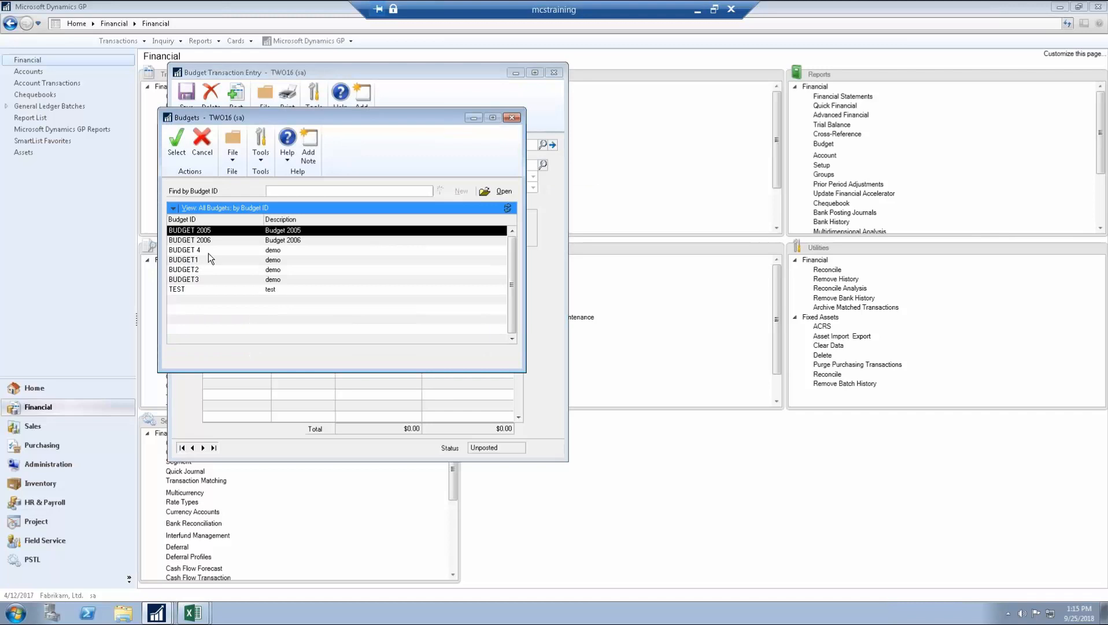
Step: Select BUDGET 2006 and account 100-5100-00 Salaries and Wages - Administration, showing $12,000 periods
left_click(212, 239)
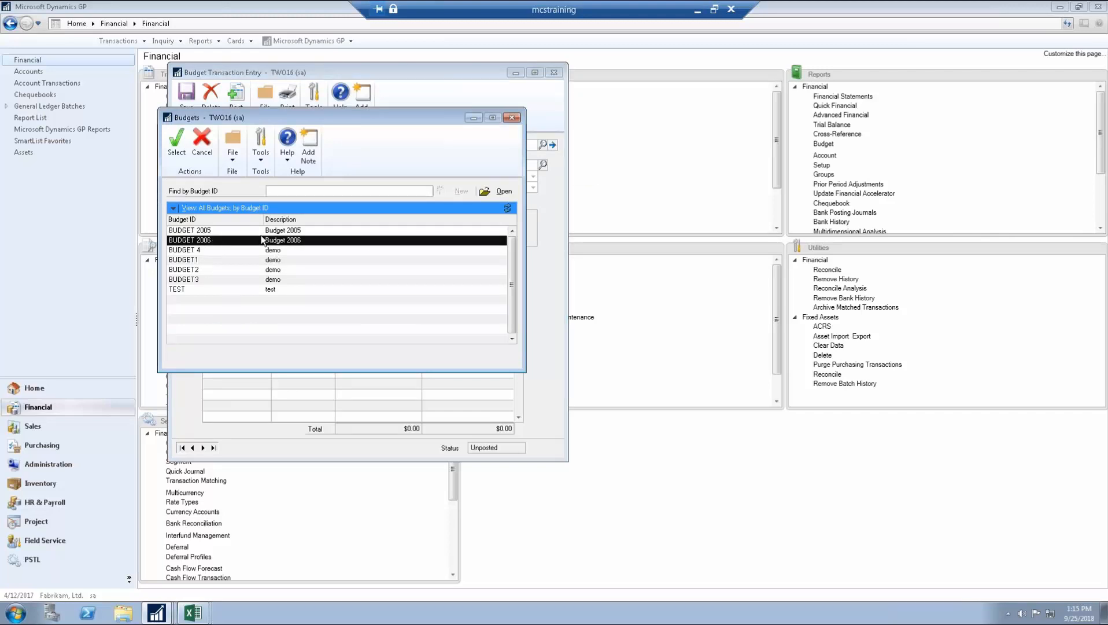
double_click(260, 239)
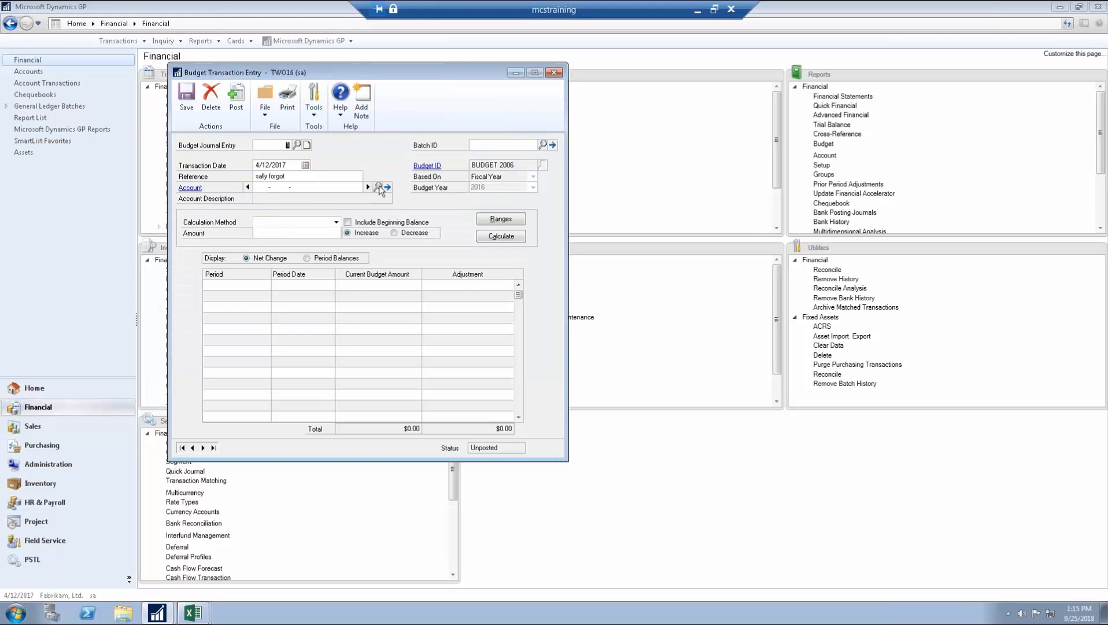
left_click(379, 187)
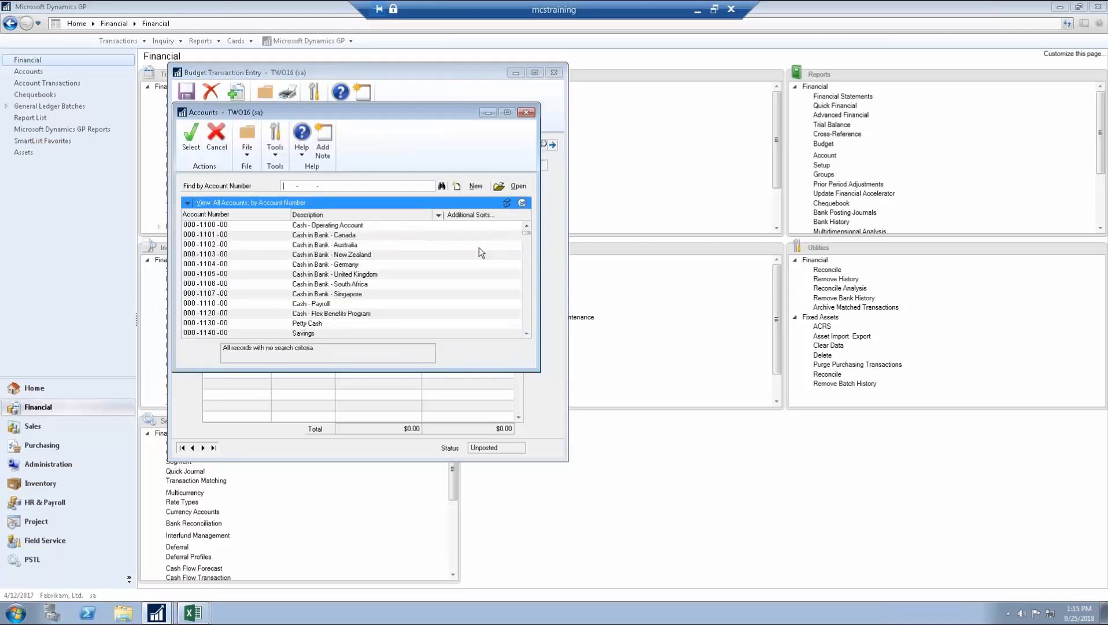
left_click(527, 233)
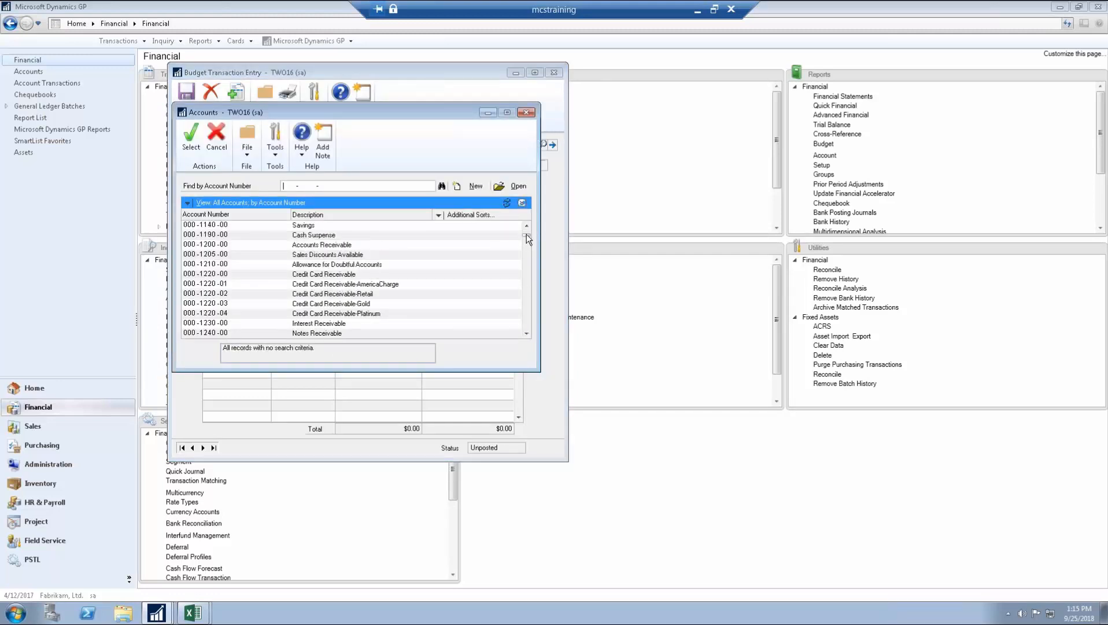
scroll(526, 234, "up", 4)
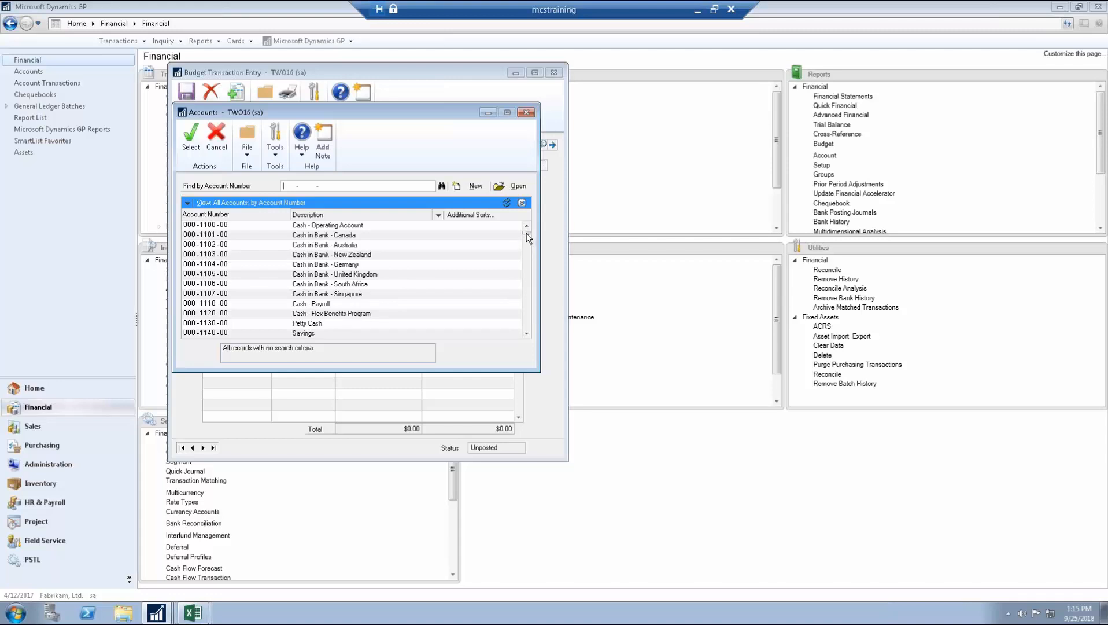
left_click_drag(526, 233, 527, 298)
left_click(357, 274)
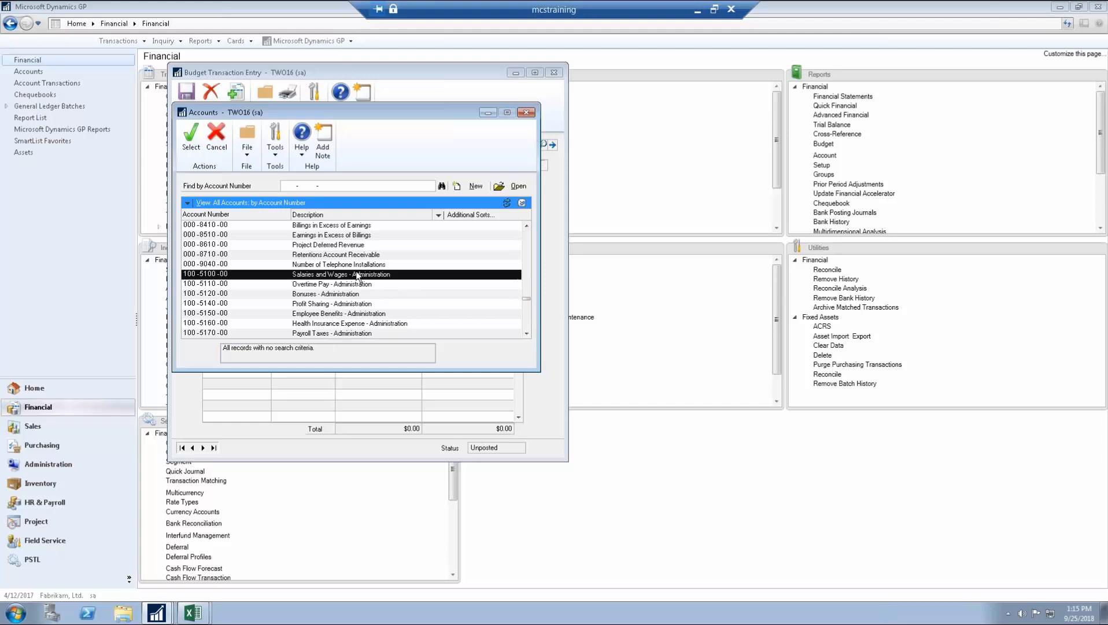
double_click(364, 277)
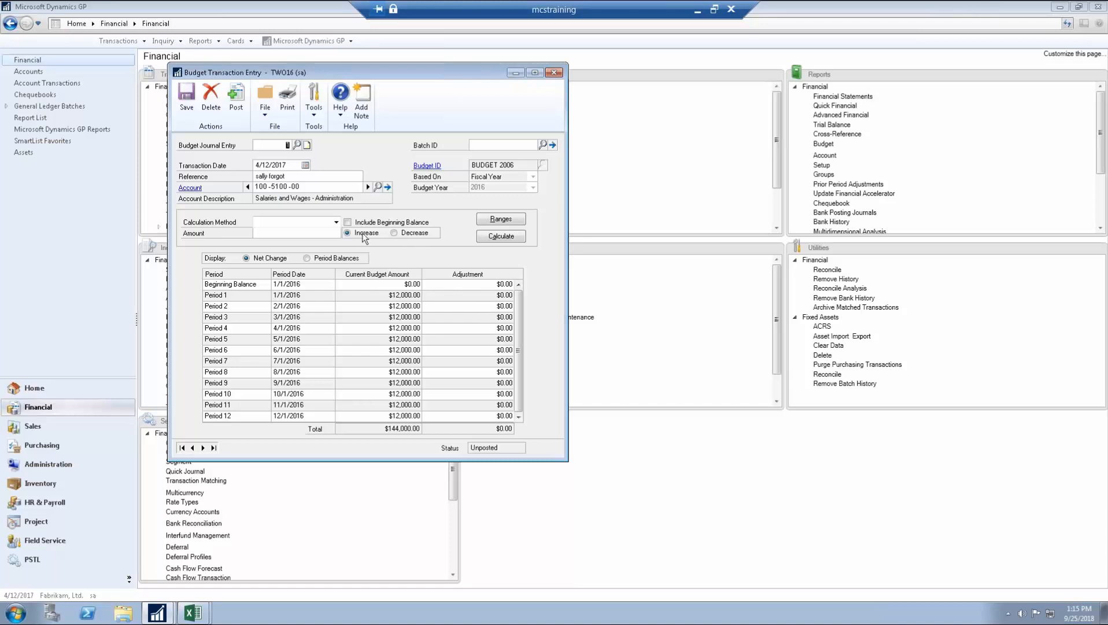
Step: Apply a $1,500.00 adjust-by-amount calculation to every period
left_click(278, 223)
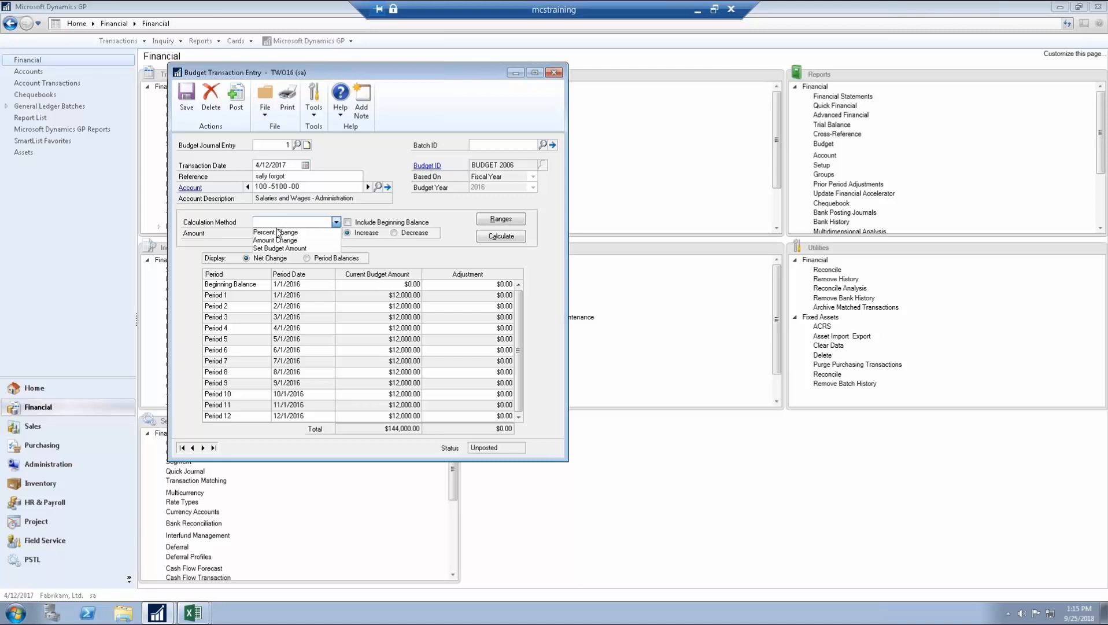
left_click(278, 241)
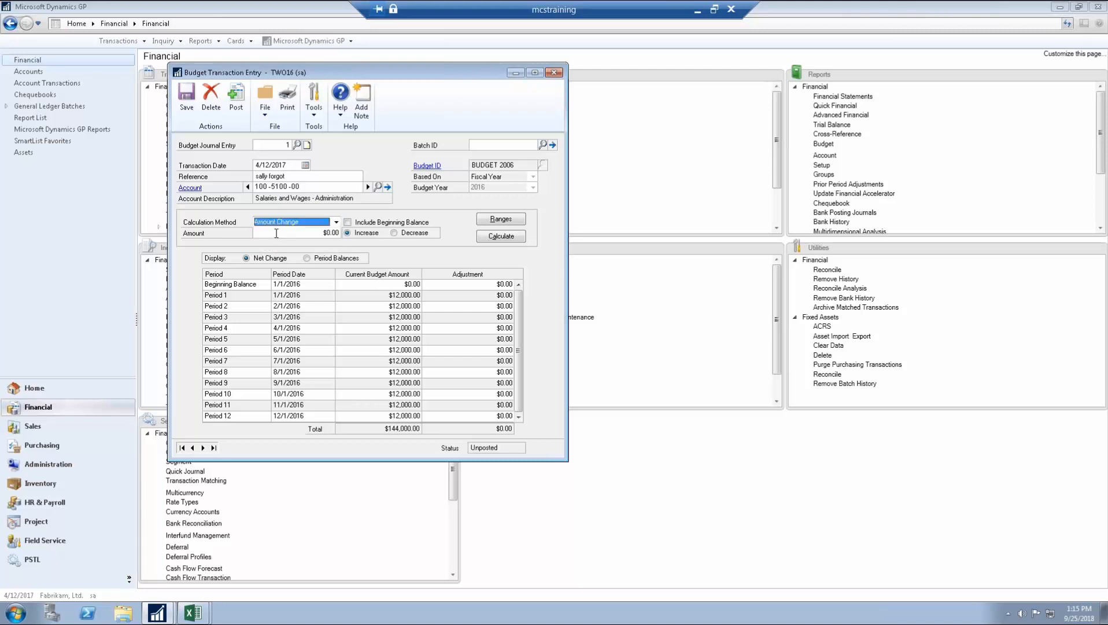
key("Tab")
type("15000")
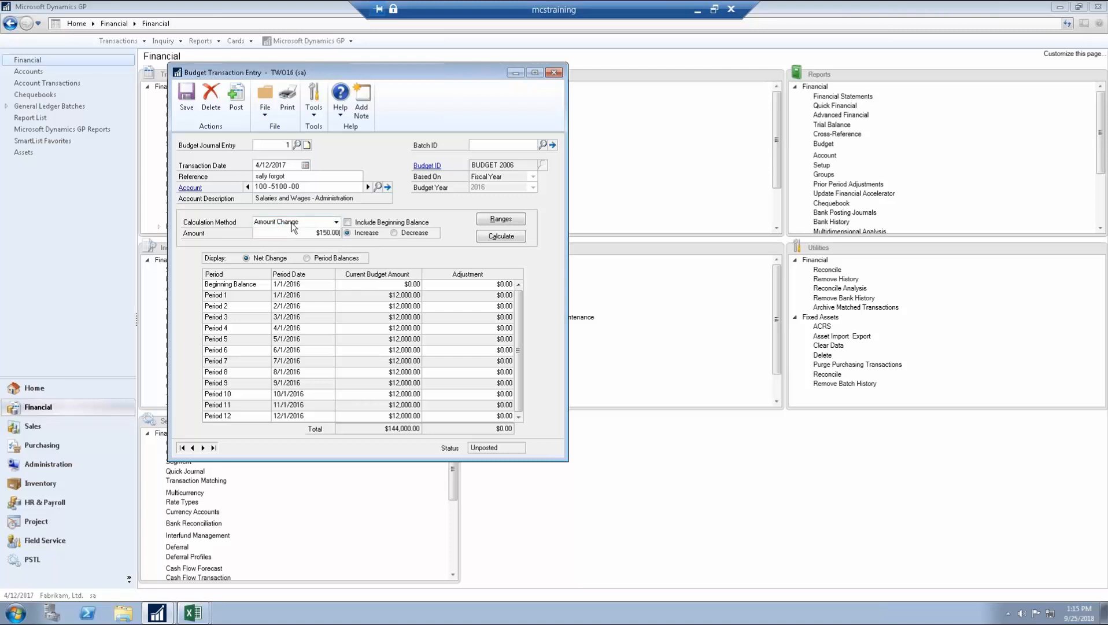
key("BackSpace")
key("BackSpace")
left_click(491, 237)
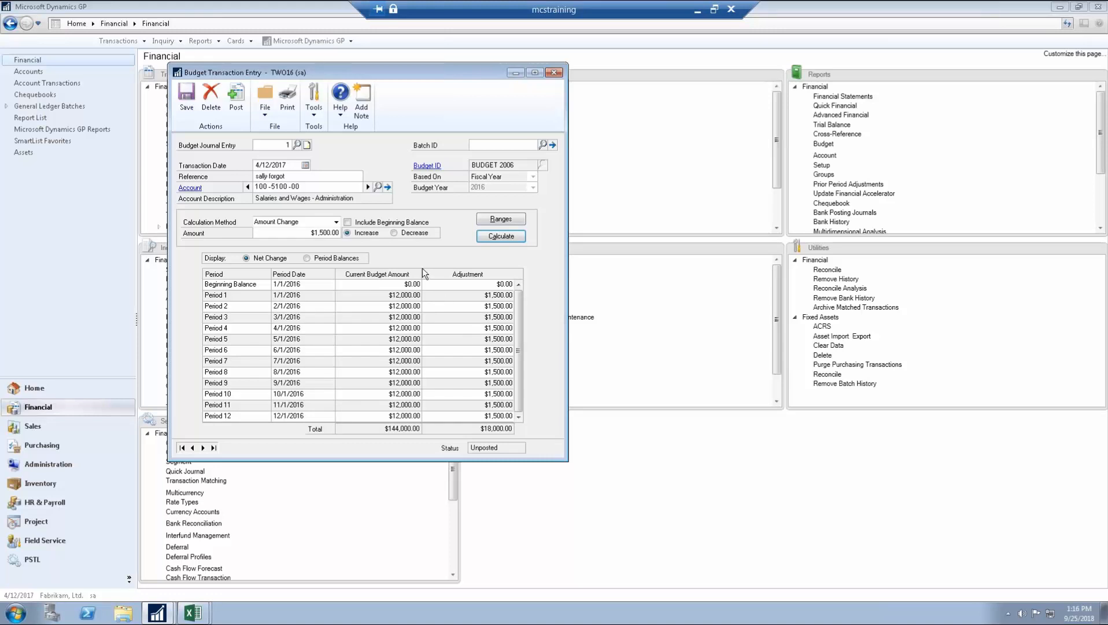
Step: Set the Period 1, 2 and 3 adjustments to 0, 1,700 and 1,450
left_click(474, 295)
type("0")
left_click(487, 304)
type("1700")
key("Tab")
type("1450")
key("Tab")
Step: Post the BUDGET 2006 adjustment transaction and send its posting journal to the screen
left_click(236, 94)
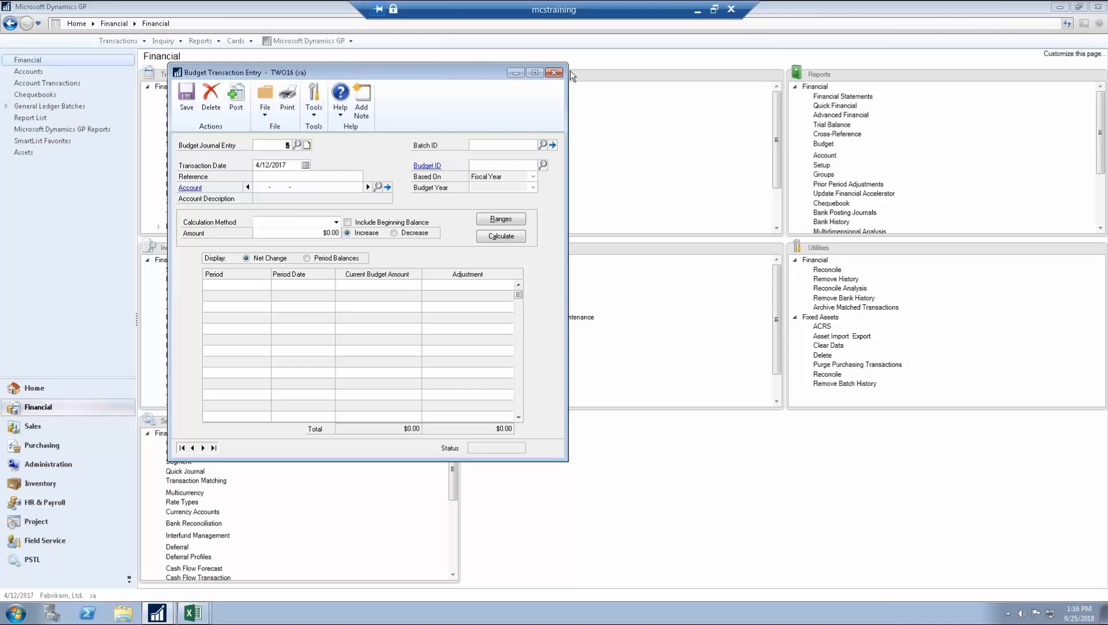
left_click(556, 73)
left_click(460, 310)
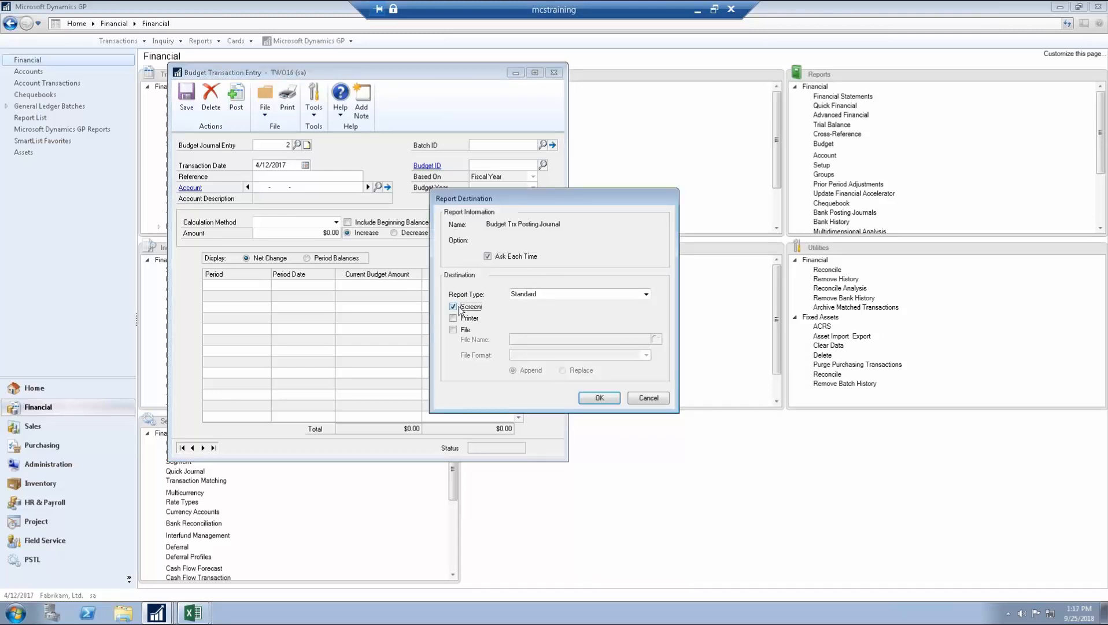
left_click(600, 397)
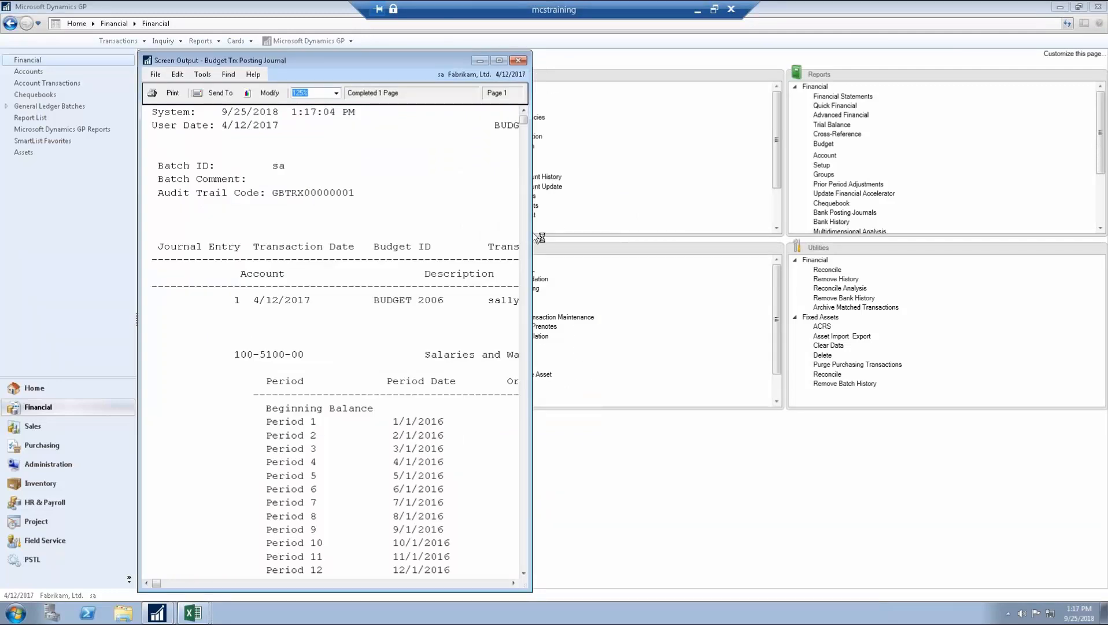
Step: Widen and review the Budget Trx Posting Journal's $16,650.00 adjustments, then close it
left_click_drag(532, 236, 851, 258)
scroll(816, 353, "down", 3)
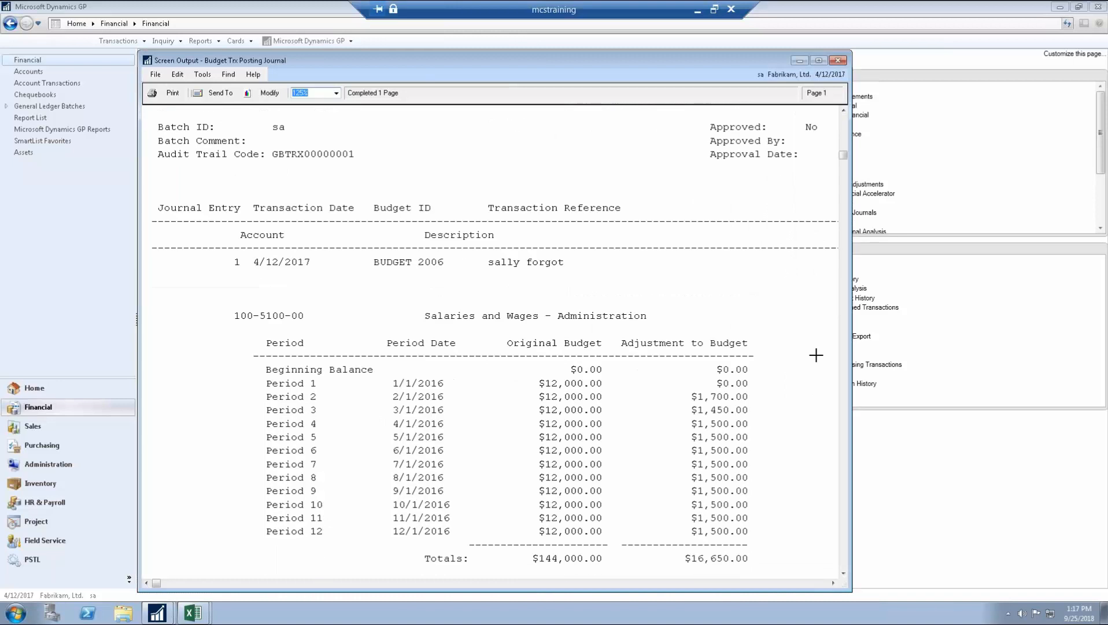
left_click(839, 60)
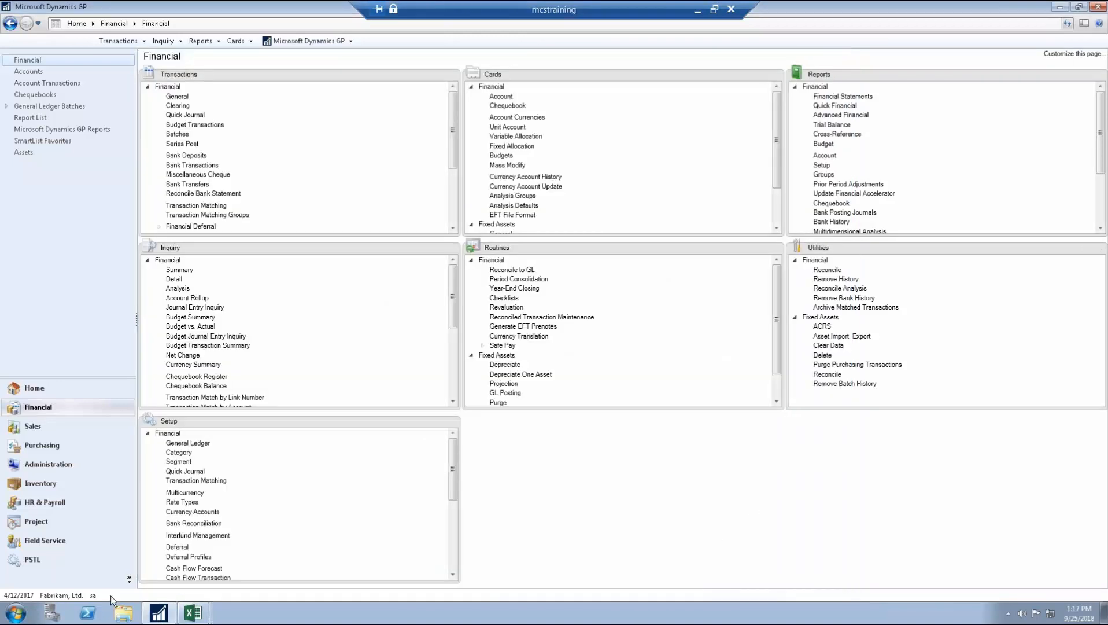
Step: Launch Report Designer from the Start menu to open Management Reporter 2012
left_click(16, 612)
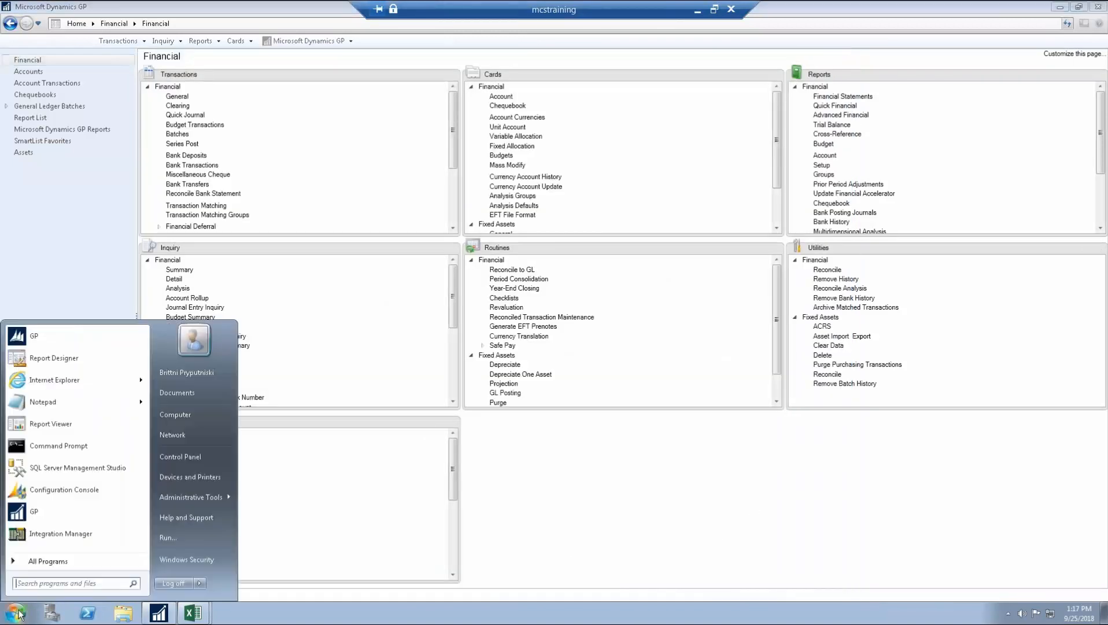
left_click(57, 360)
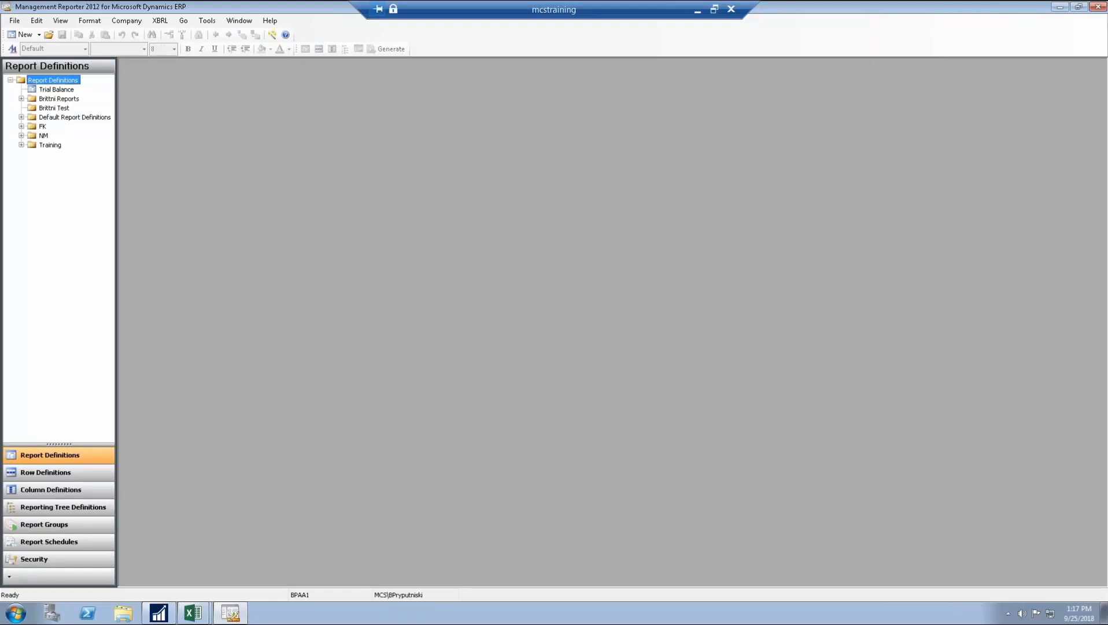
Step: Open the BP Trial Balance report definition and its BP Trial Balance Column definition
left_click(22, 99)
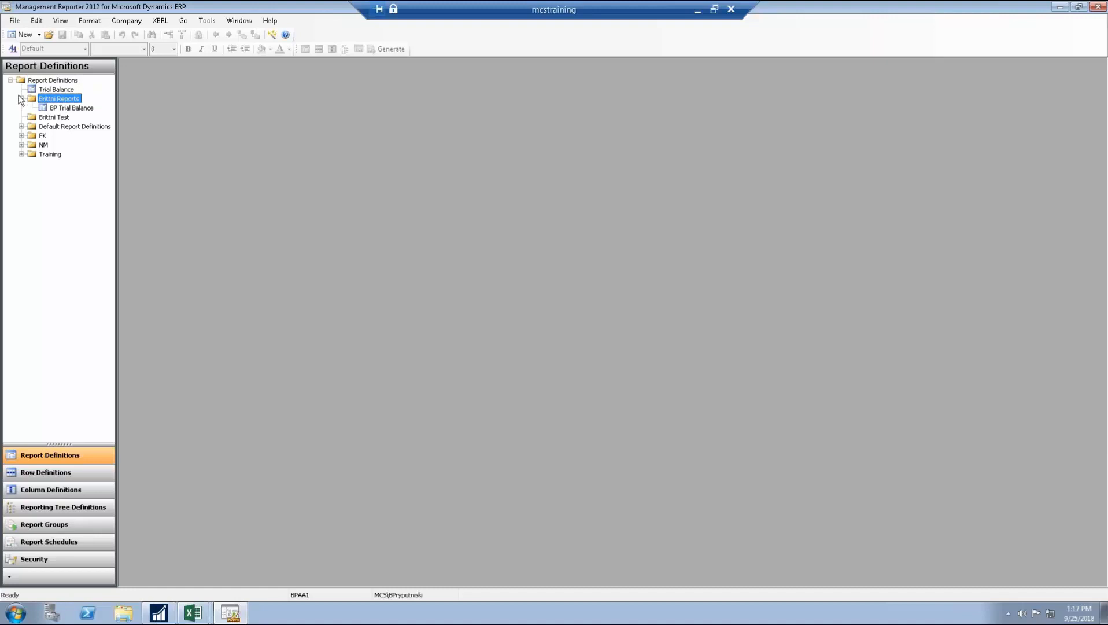
double_click(60, 109)
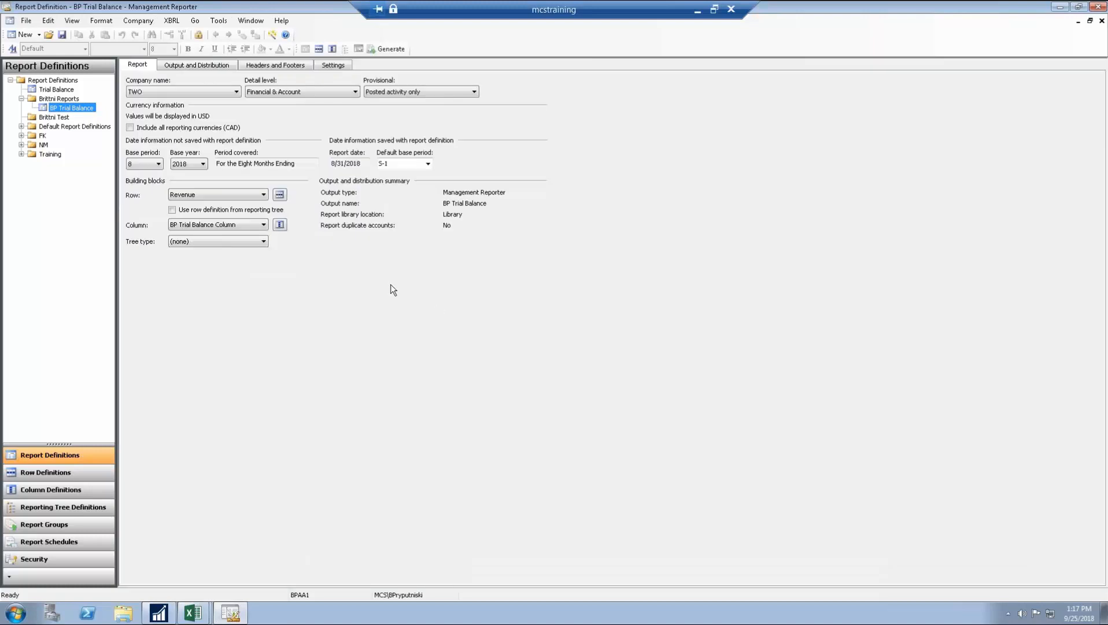
left_click(279, 225)
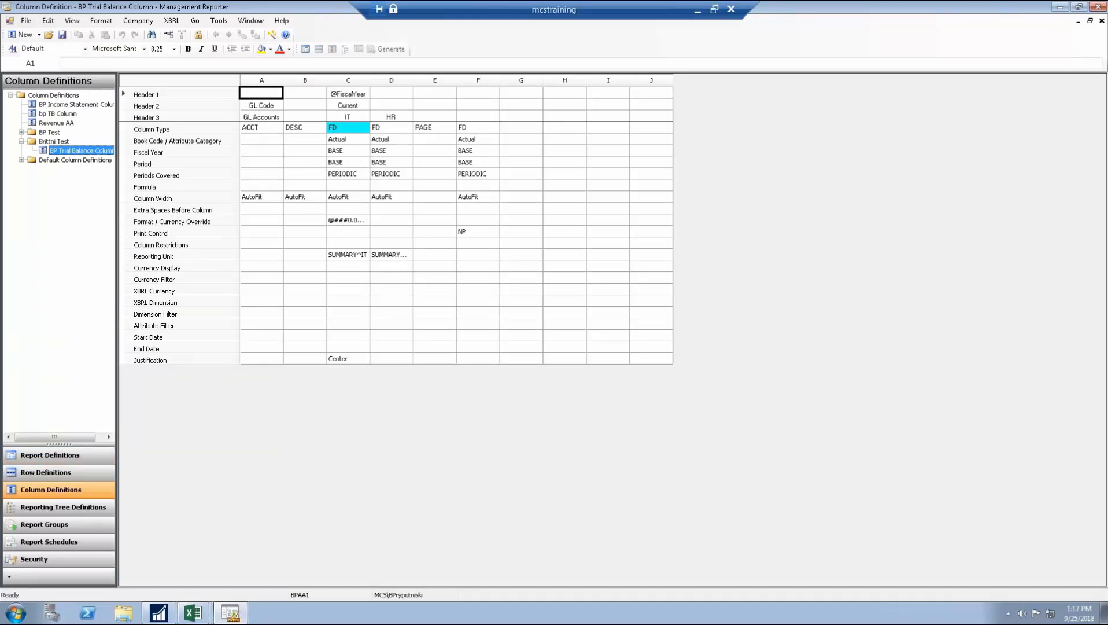
Step: Try a column G headed BUDGET, type FD, book code Actual, then close without saving
left_click(398, 141)
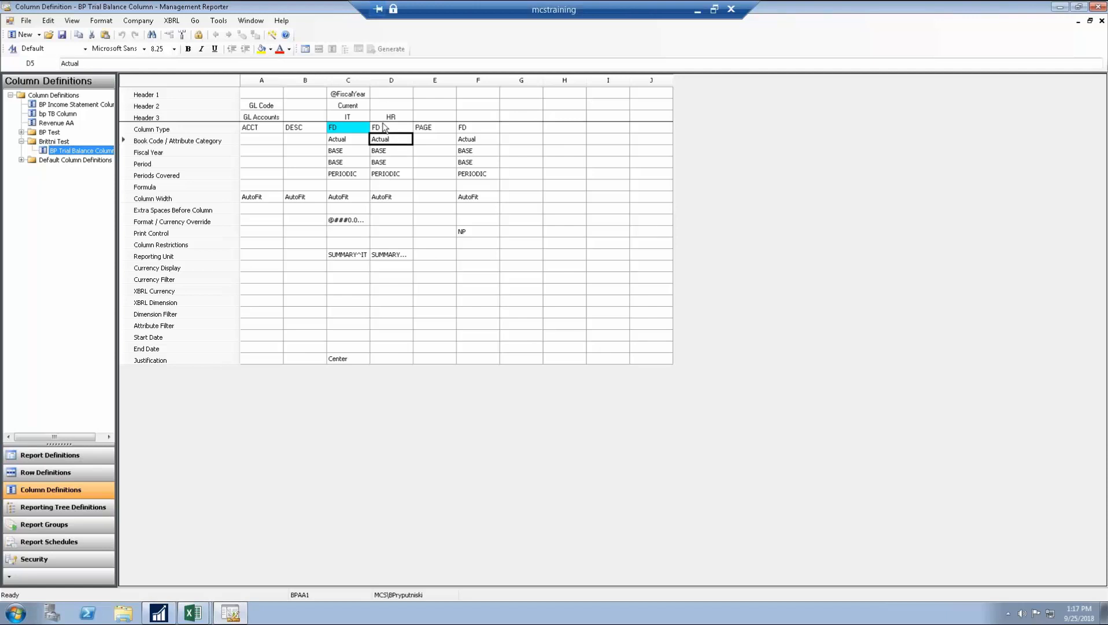
left_click(517, 118)
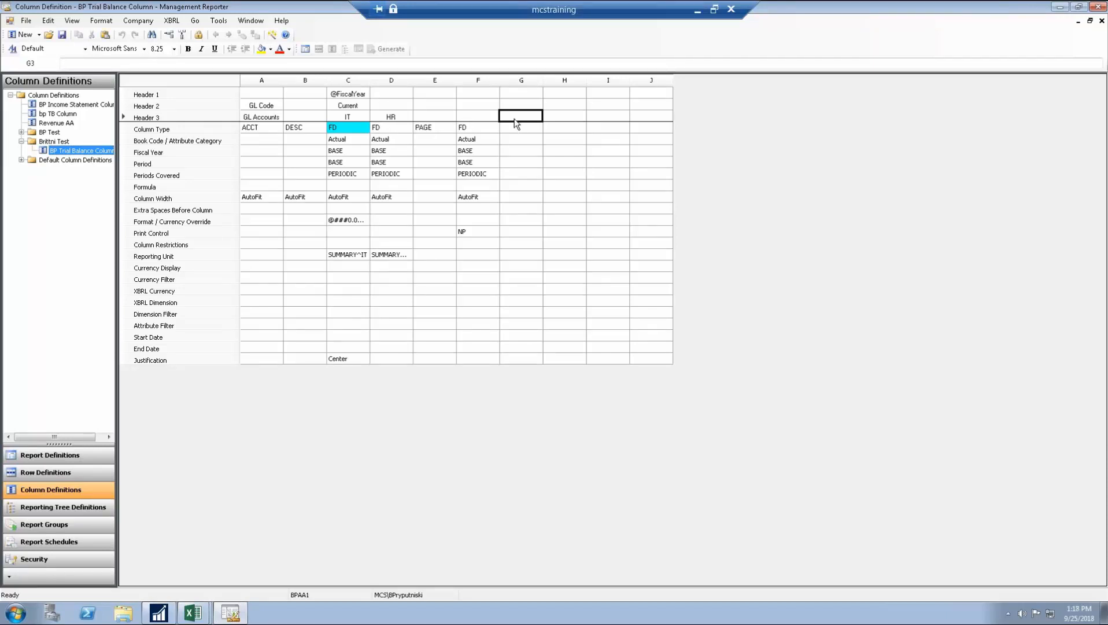
type("BUDGET")
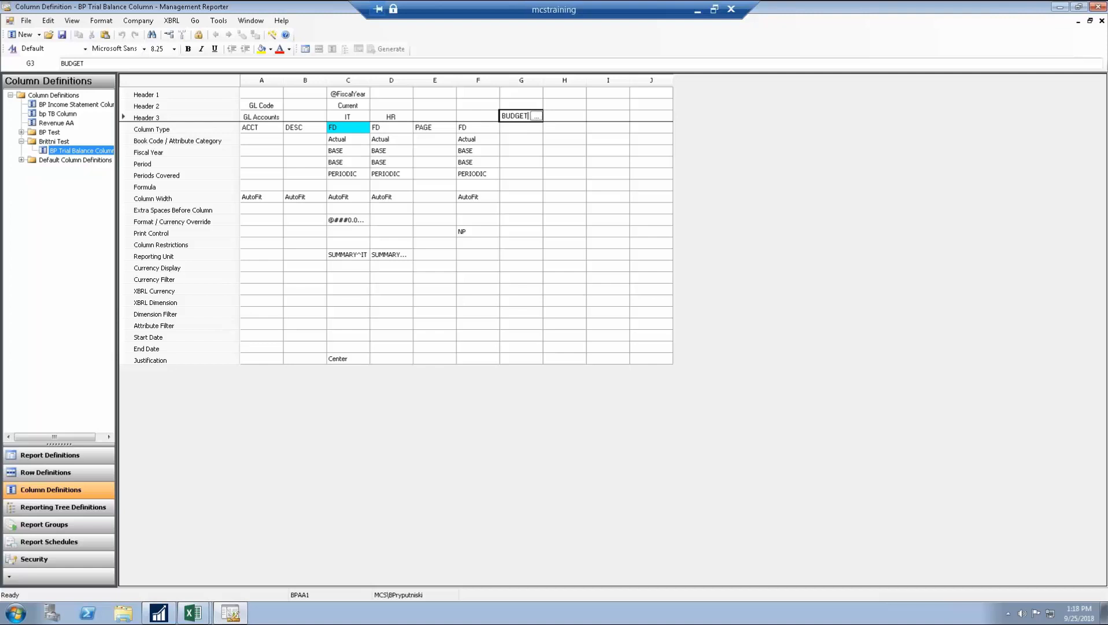
left_click(526, 132)
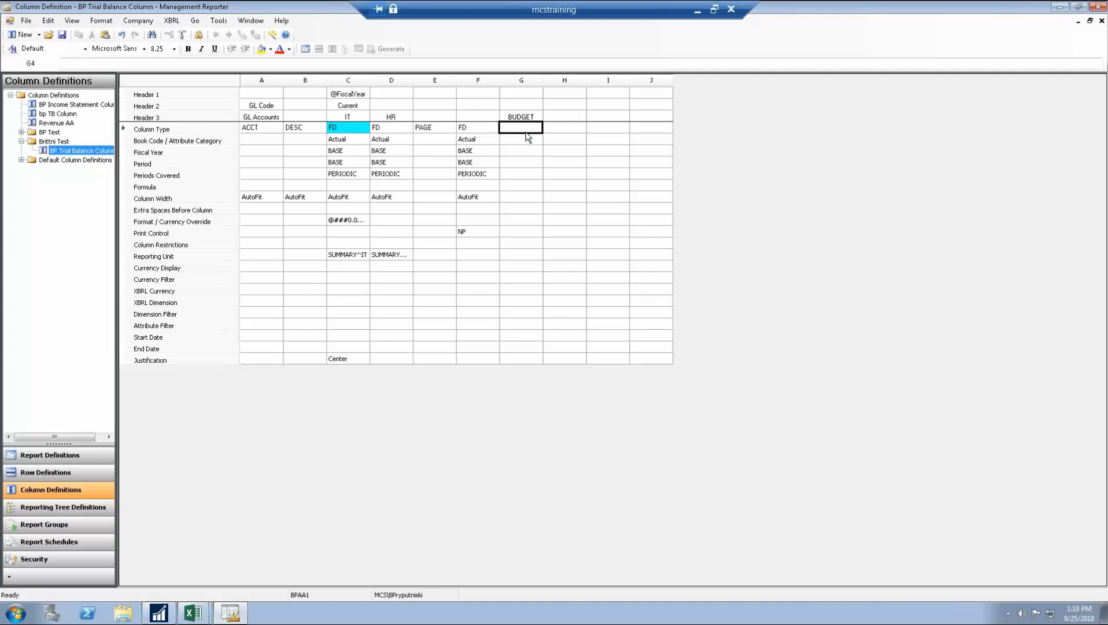
left_click(527, 132)
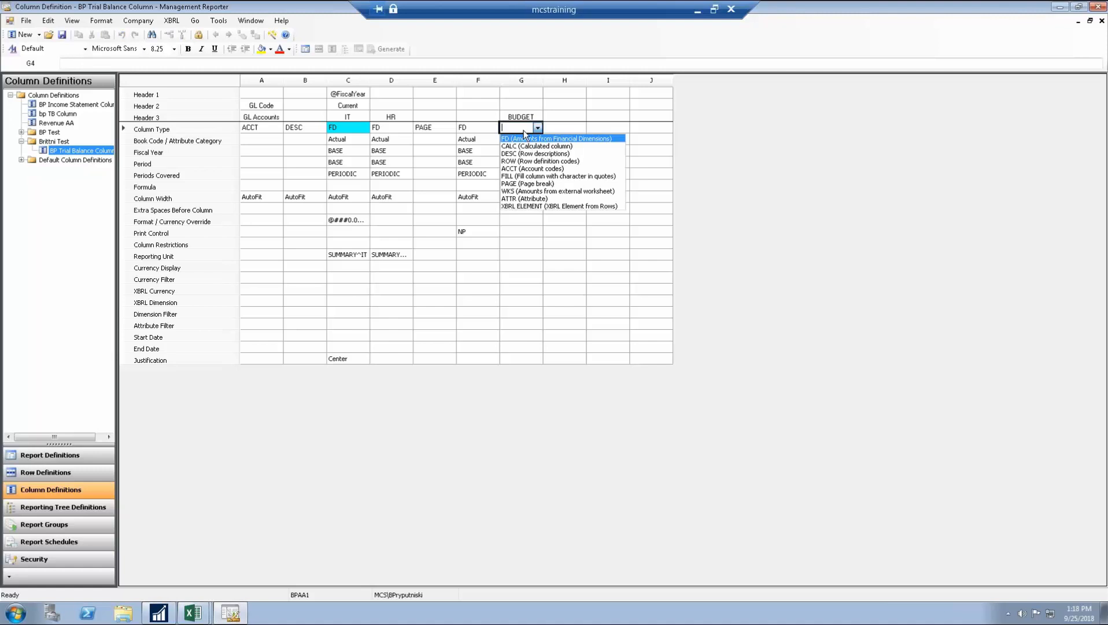
left_click(525, 139)
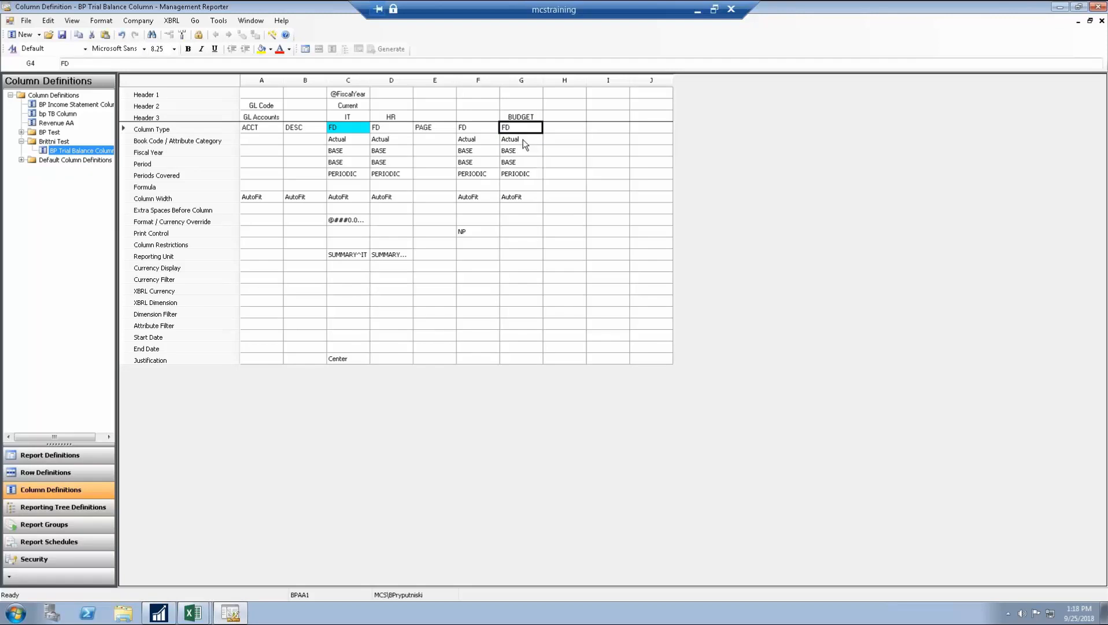
left_click(525, 145)
left_click(523, 140)
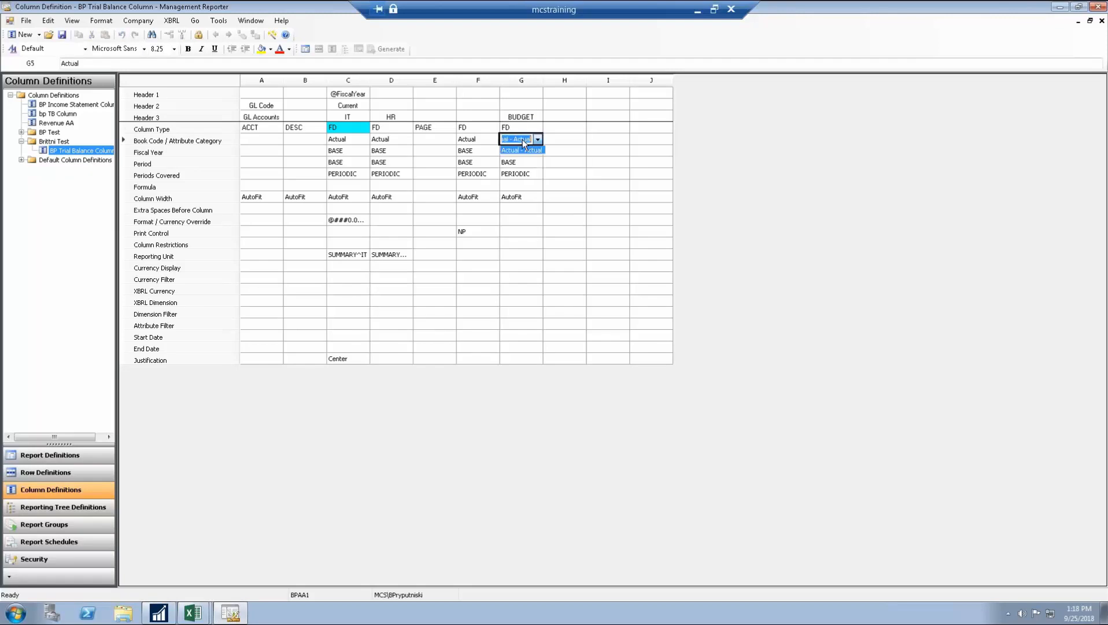
left_click(536, 149)
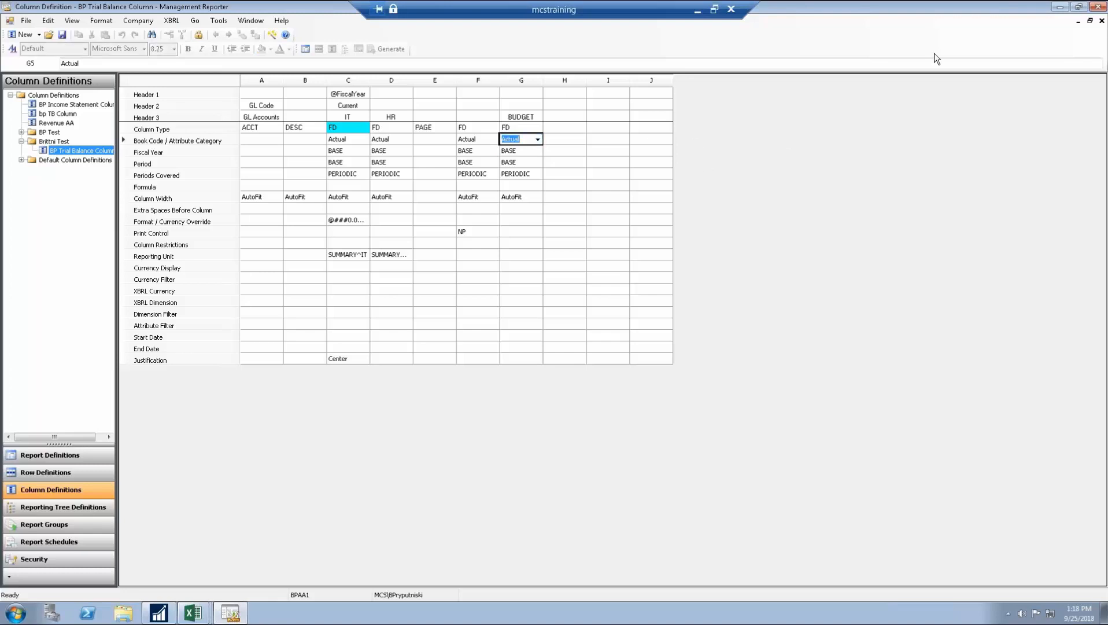
left_click(1101, 20)
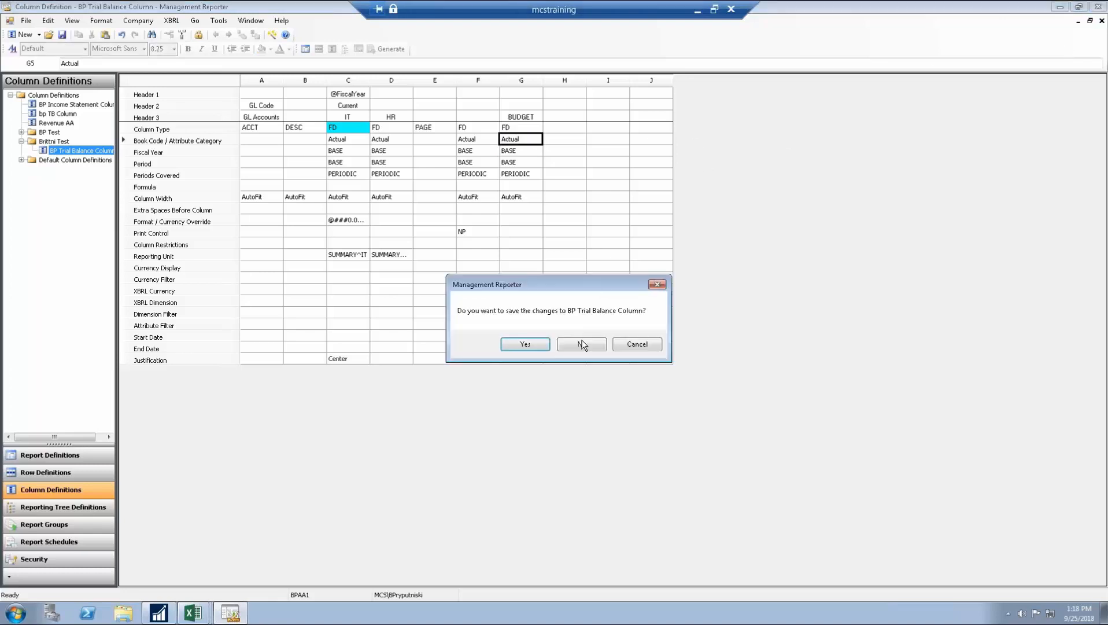
left_click(606, 344)
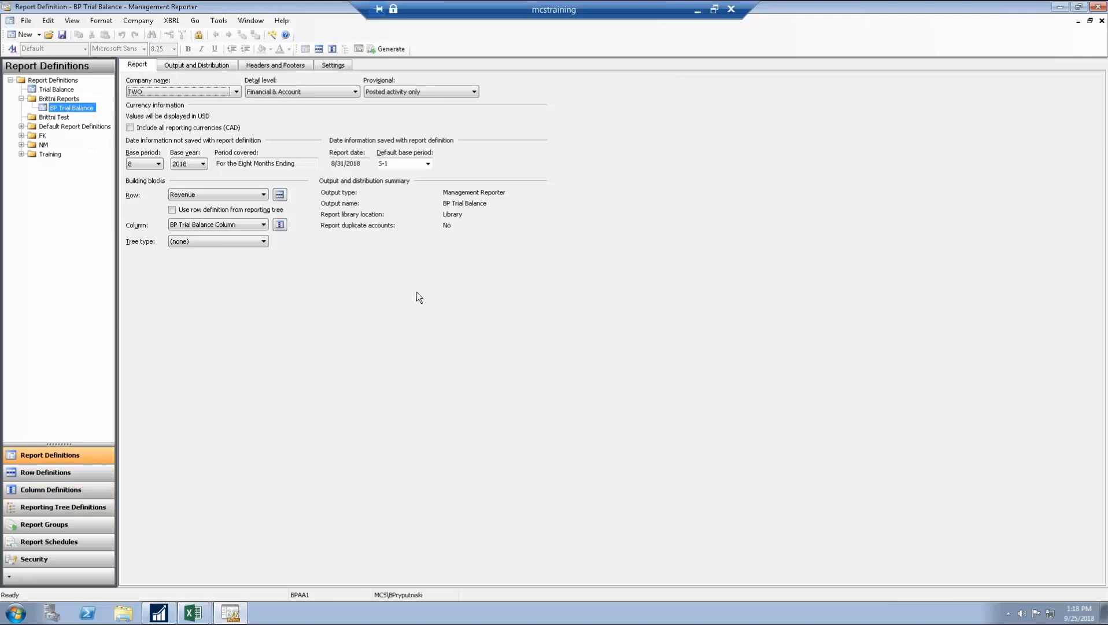
Step: Keep company TWO and set the report's base year to 2017
left_click(202, 92)
left_click(188, 124)
left_click(193, 164)
left_click(190, 228)
Step: Check the F5 book code choices in the column definition, then close it
left_click(279, 225)
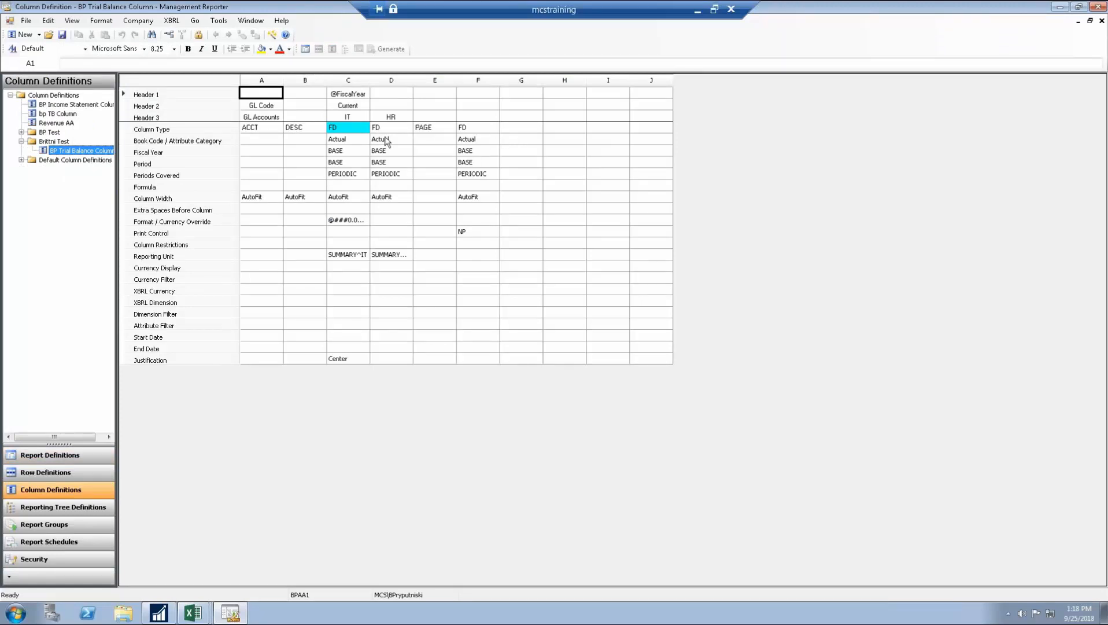
double_click(479, 143)
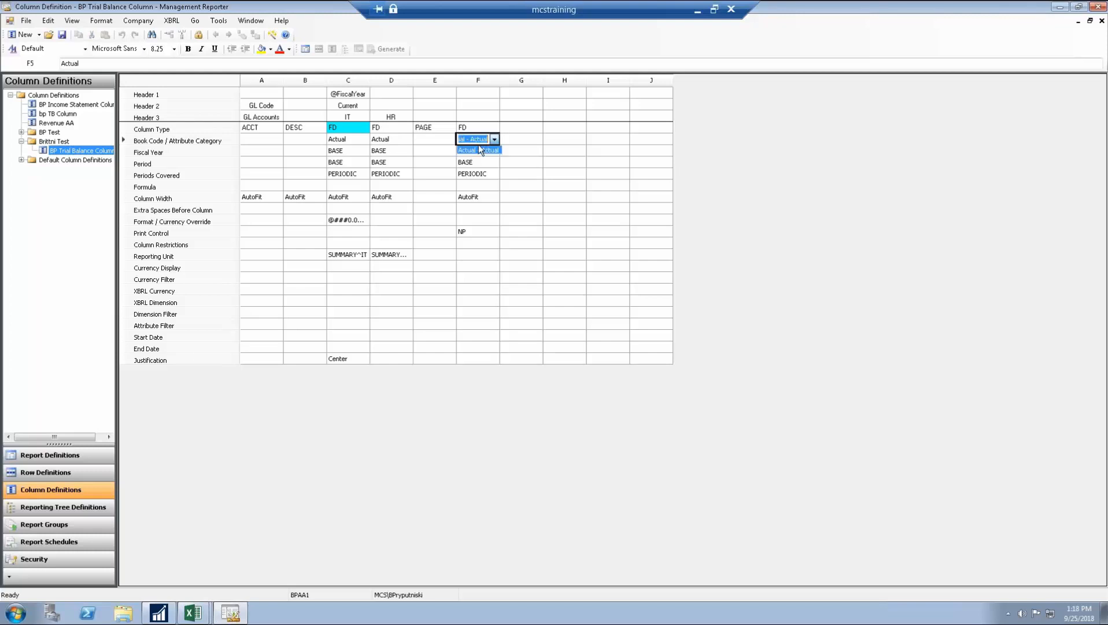
left_click(479, 145)
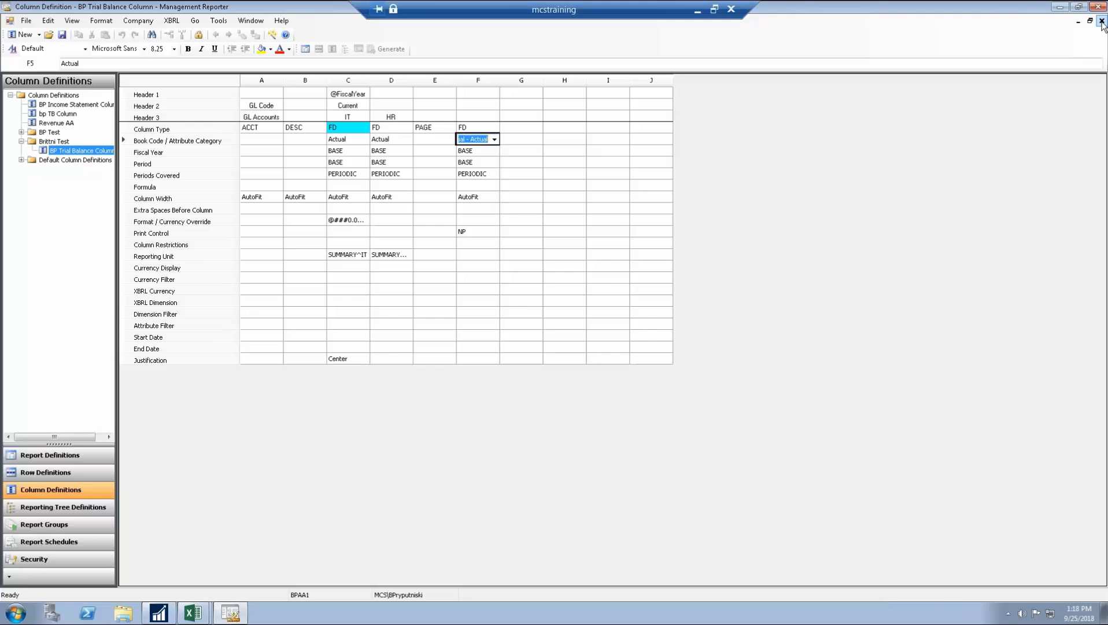
left_click(1102, 21)
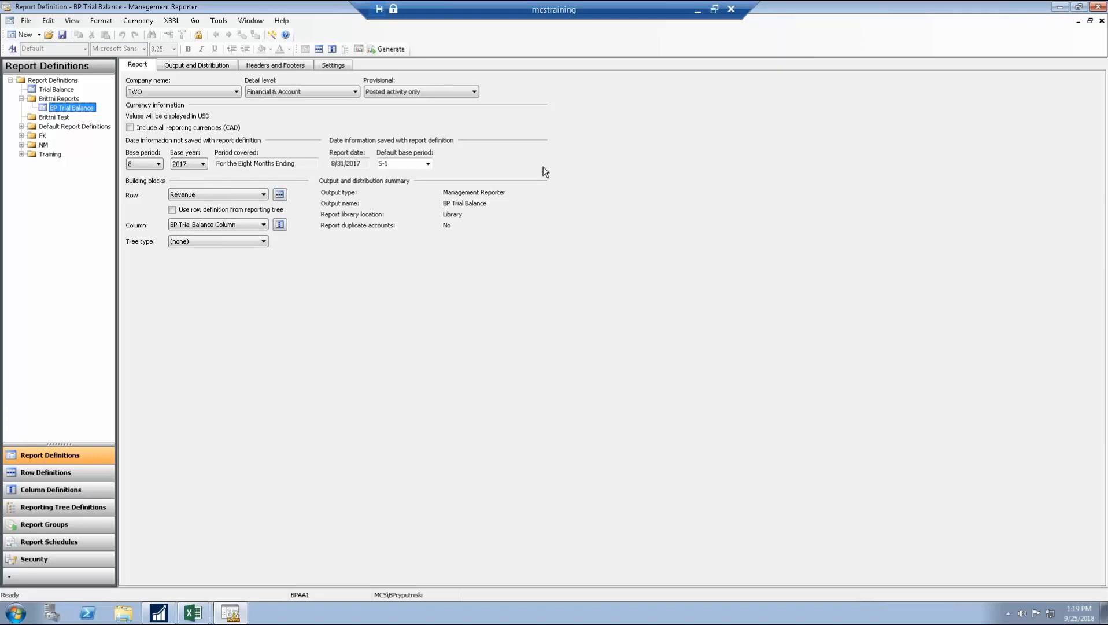
Step: Minimize Management Reporter and open Account Rollup Inquiry from Dynamics GP's Financial page
left_click(1060, 7)
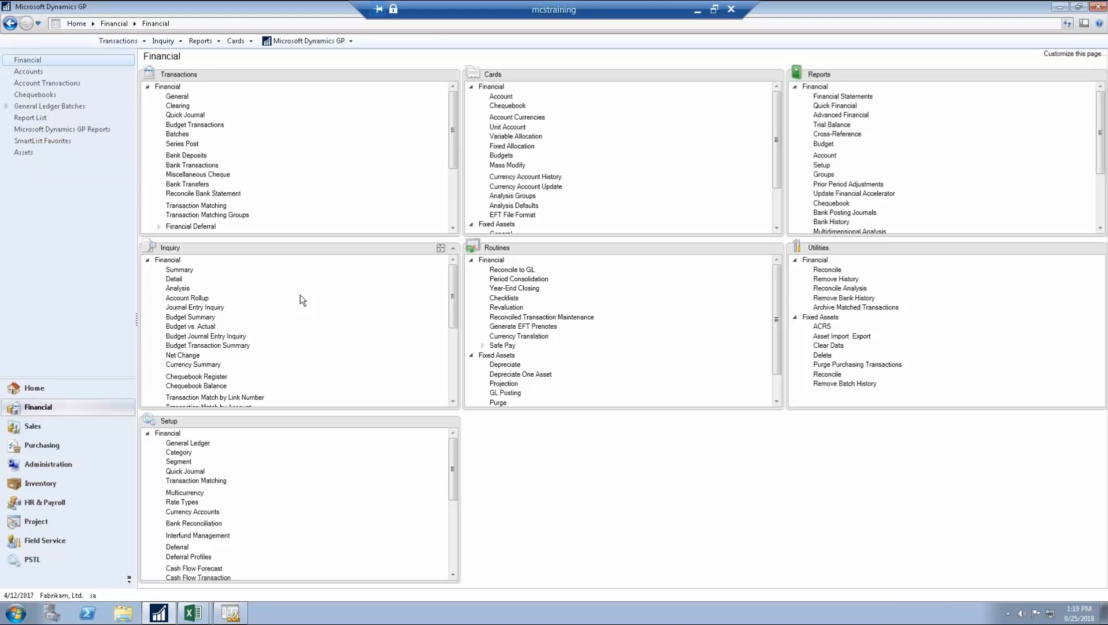
left_click(187, 298)
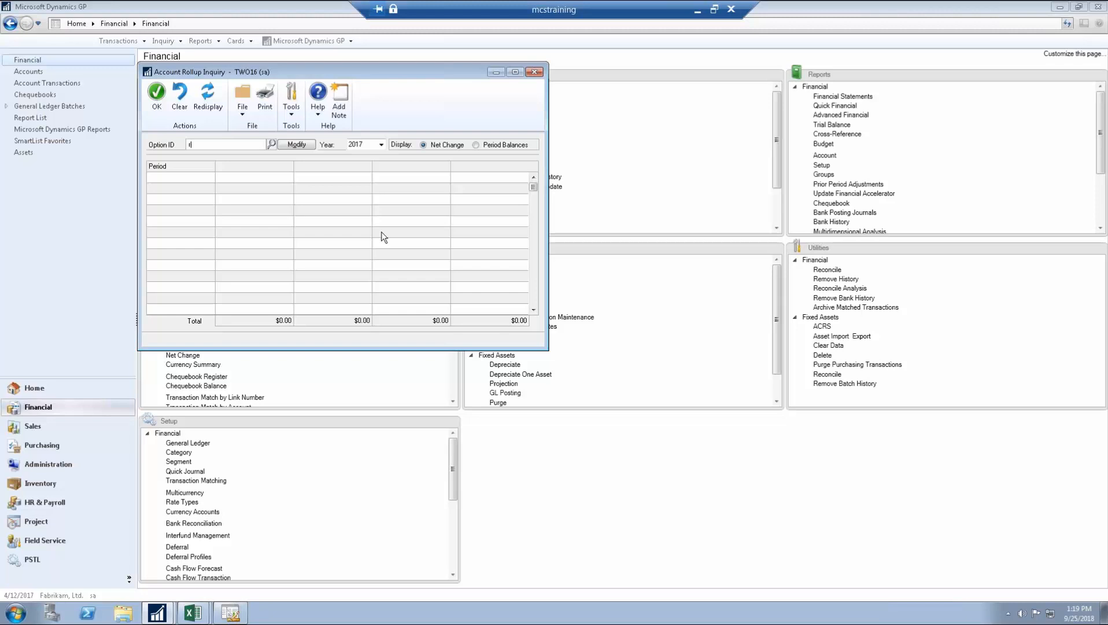
Step: Load the Revenue rollup option, name Column 1 'Actuals' and set three columns
left_click(299, 144)
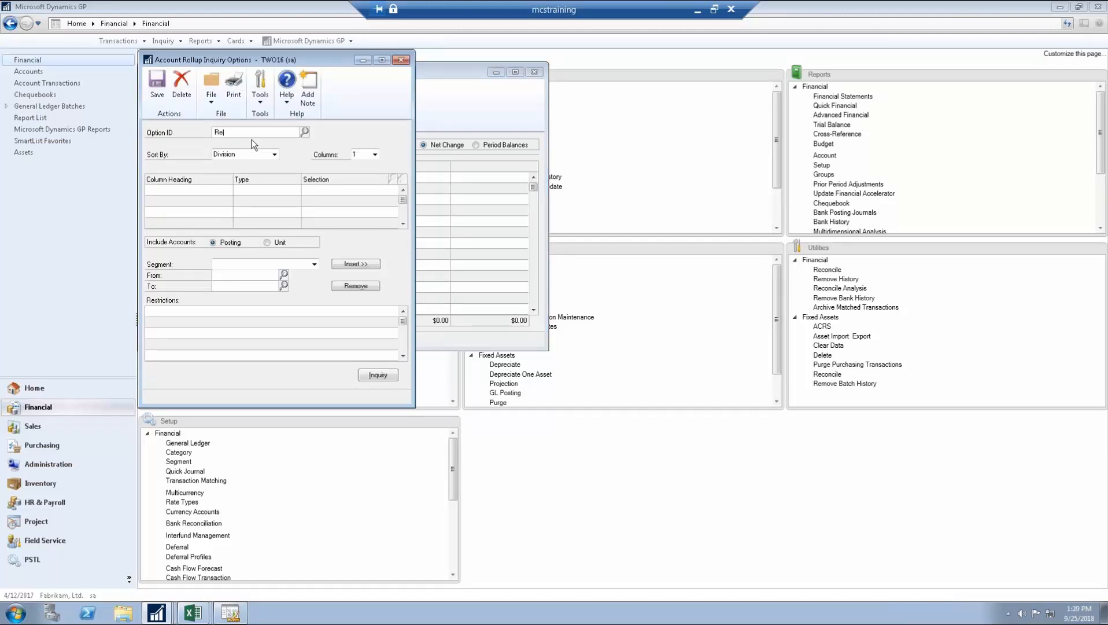
key("Tab")
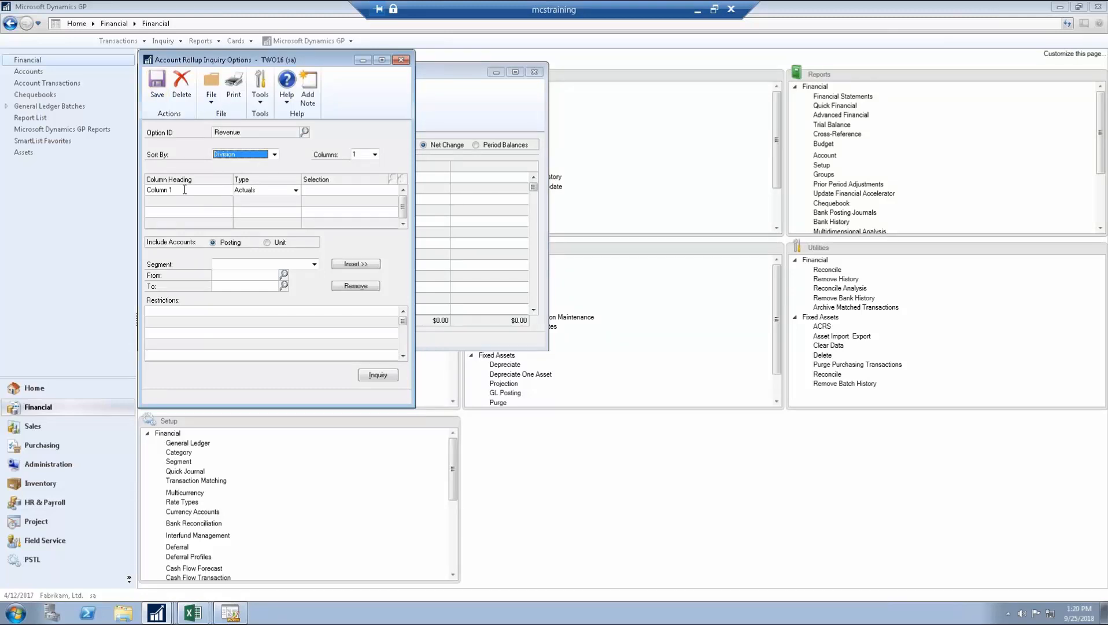
left_click(226, 190)
type("Actuals")
left_click(375, 152)
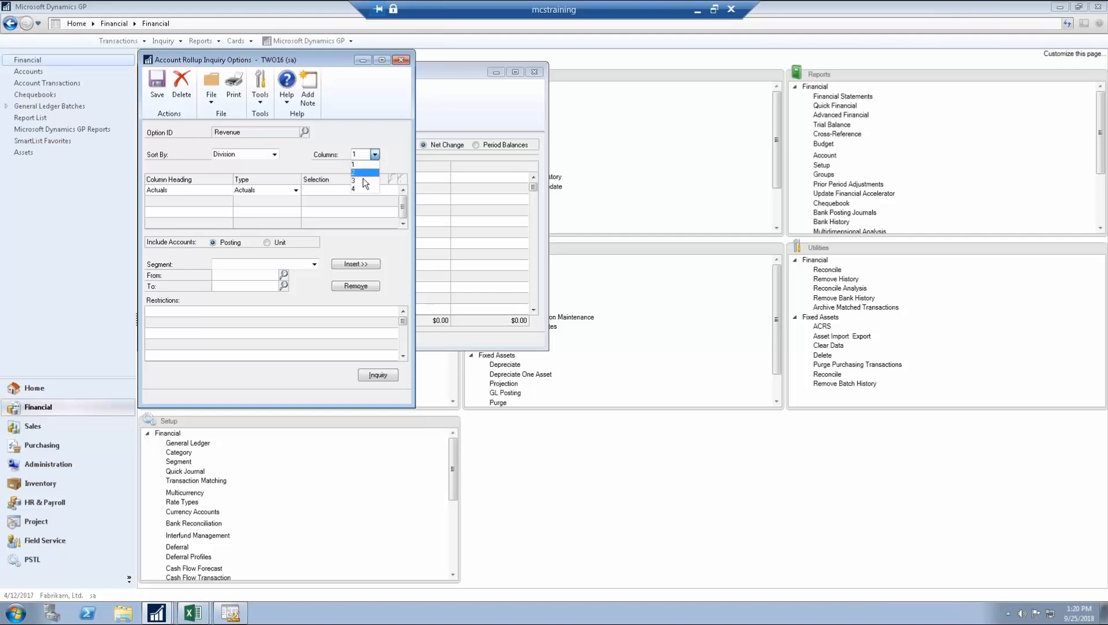
left_click(365, 177)
Step: Make Column 2 a Budget column named 'Budget' using BUDGET 2006
left_click(216, 201)
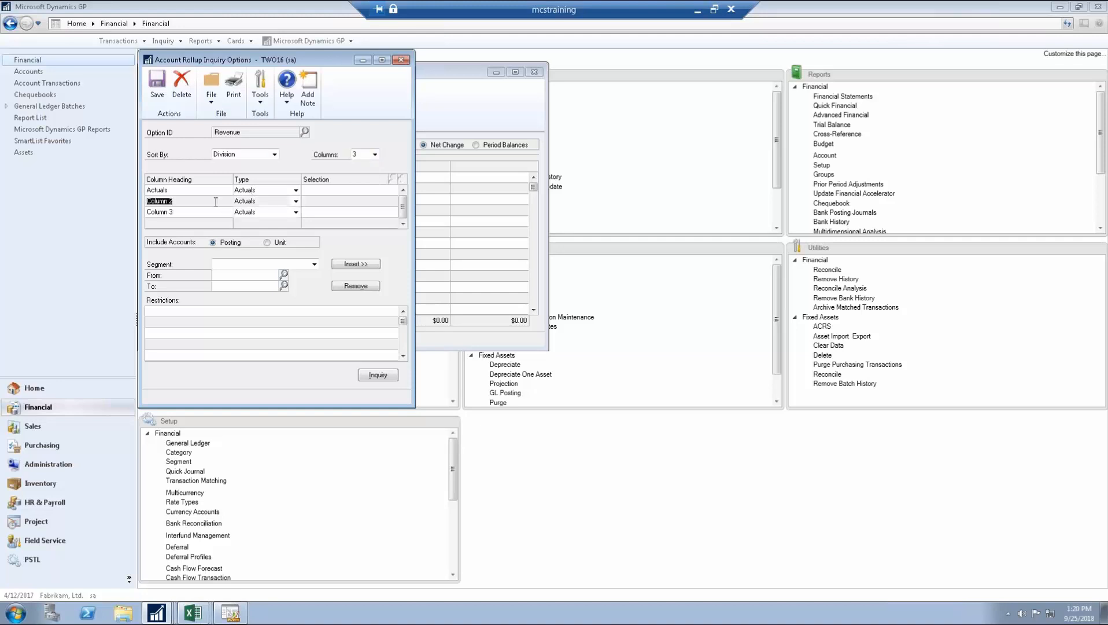
type("Budget")
key("Tab")
left_click(278, 202)
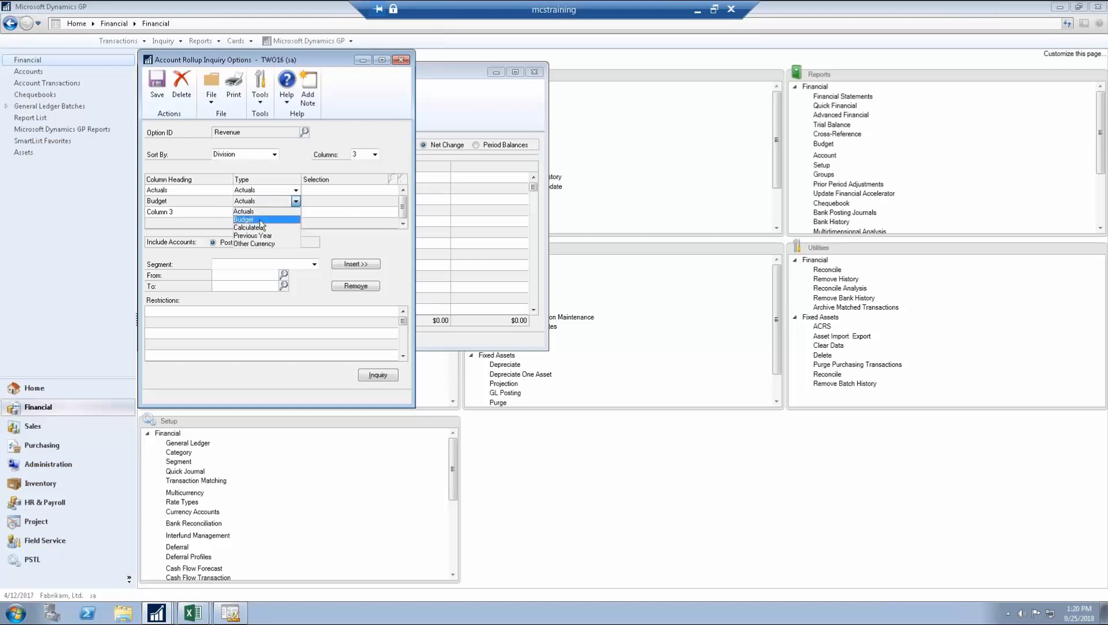
left_click(261, 221)
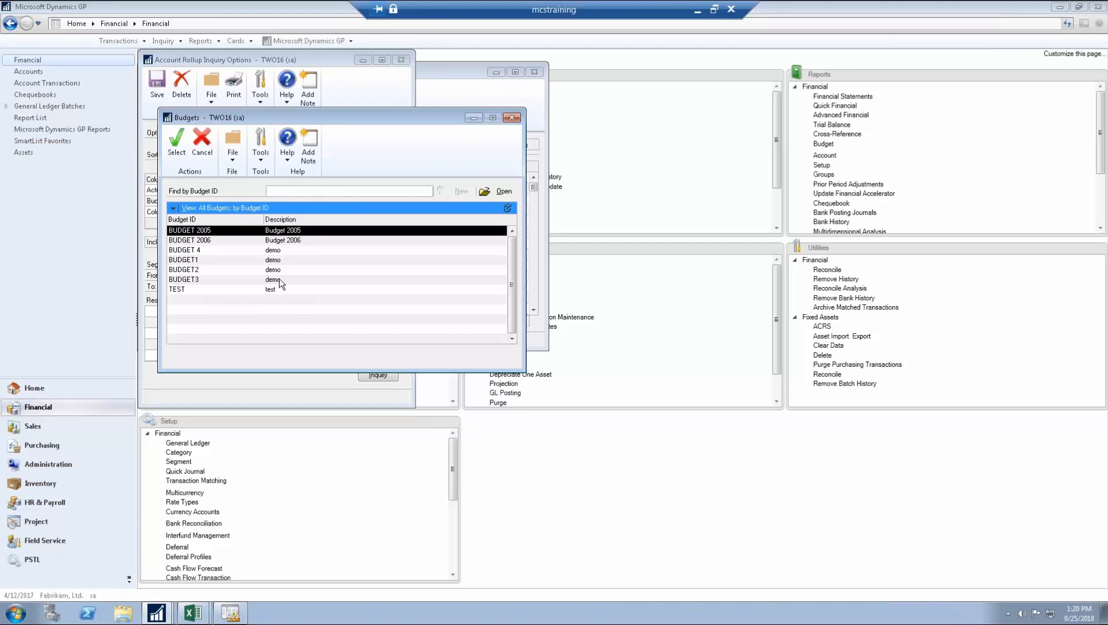
left_click(304, 239)
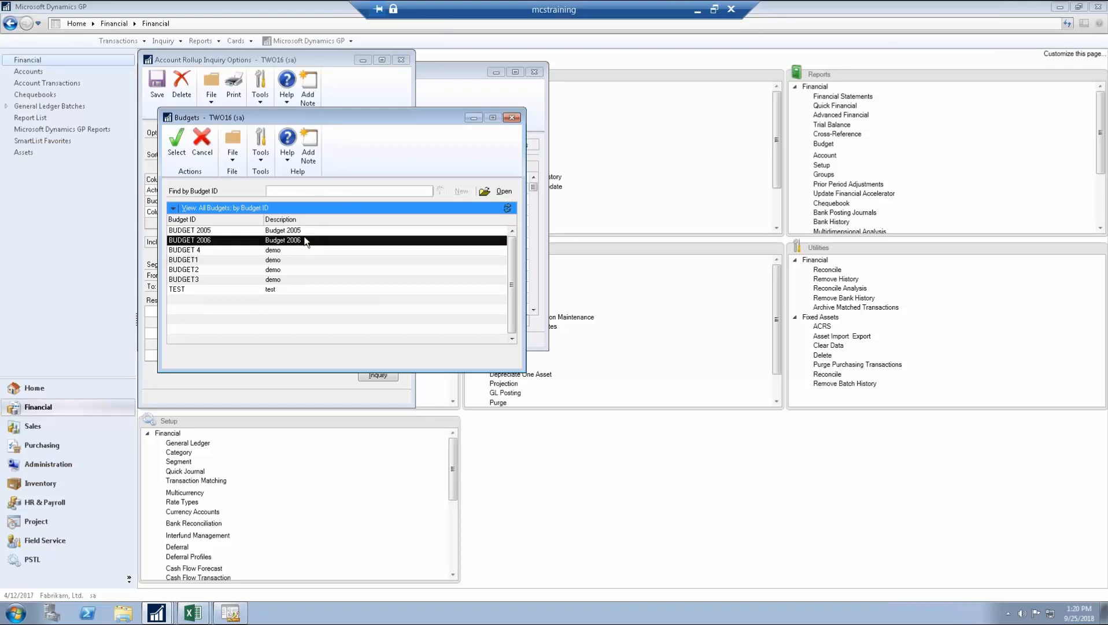
left_click(176, 147)
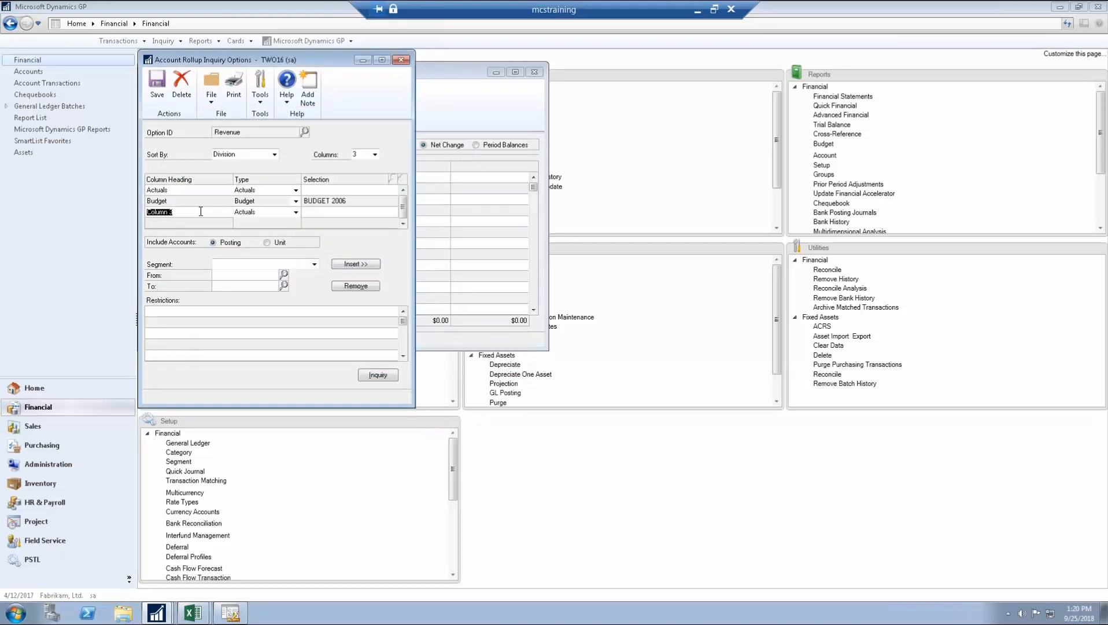
Step: Name Column 3 'Last Year' and set its type to Previous Year
type("Last Year")
left_click(283, 213)
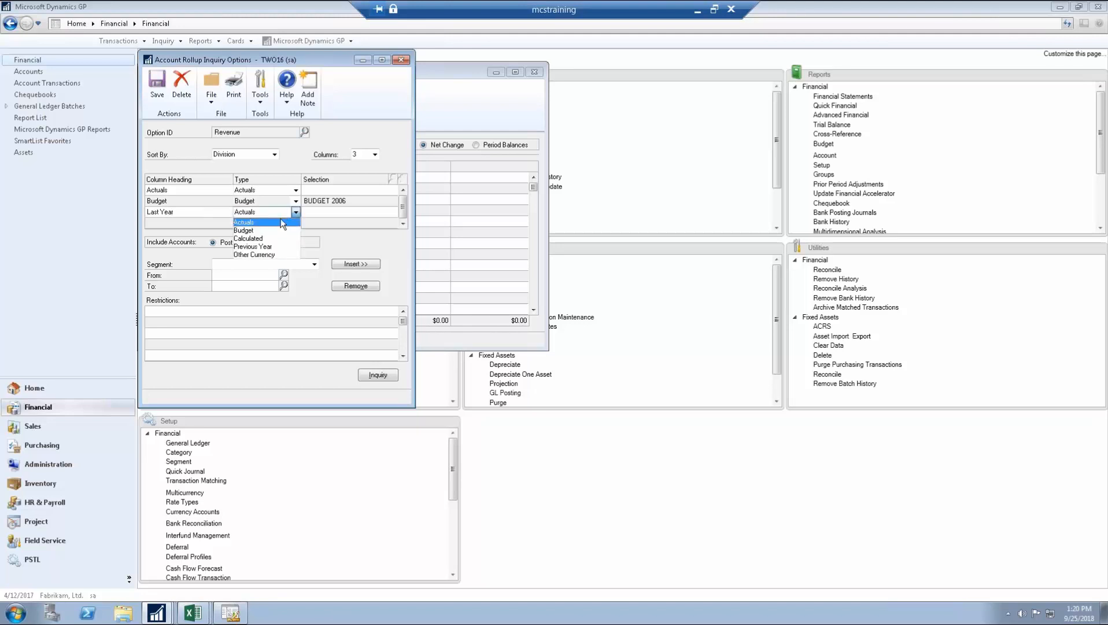
left_click(272, 247)
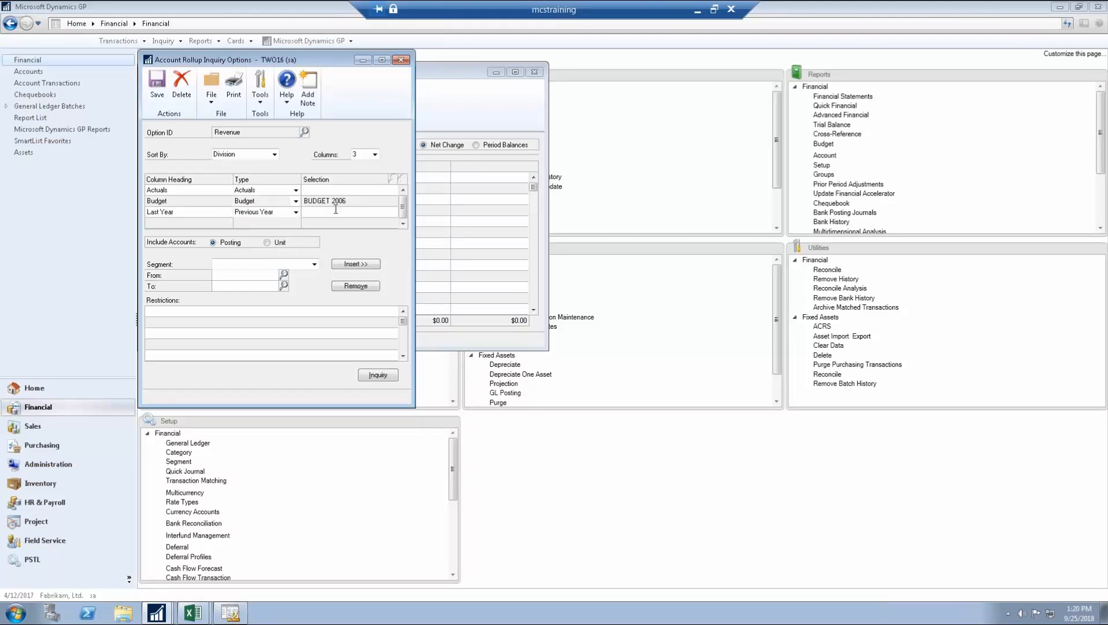
left_click(335, 211)
Step: Add a fourth Calculated column headed 'Calculation'
left_click(375, 154)
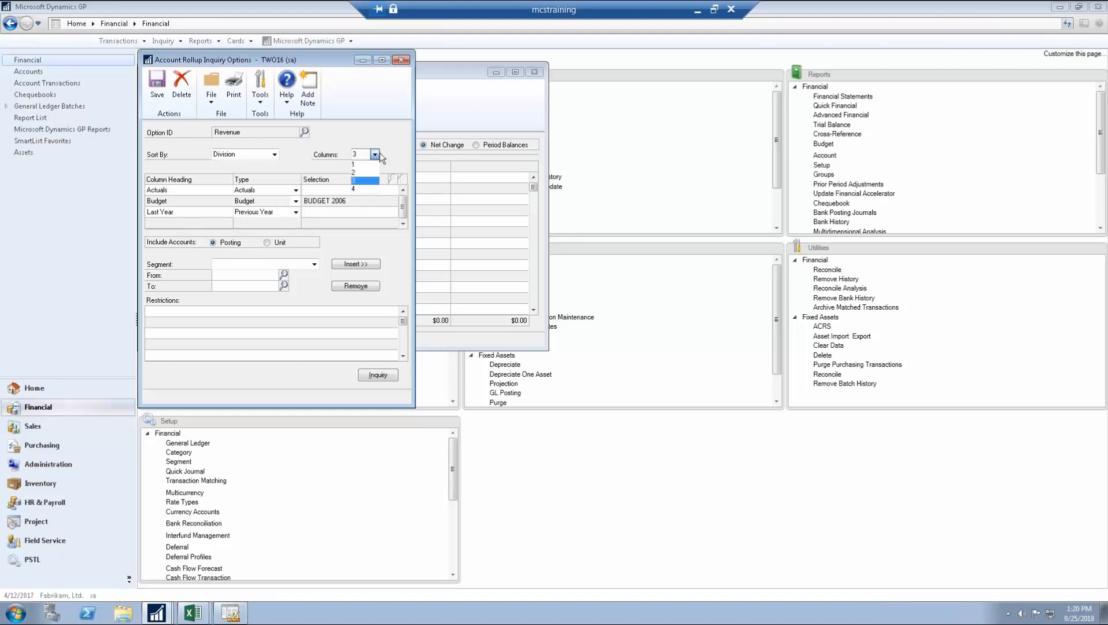
left_click(373, 190)
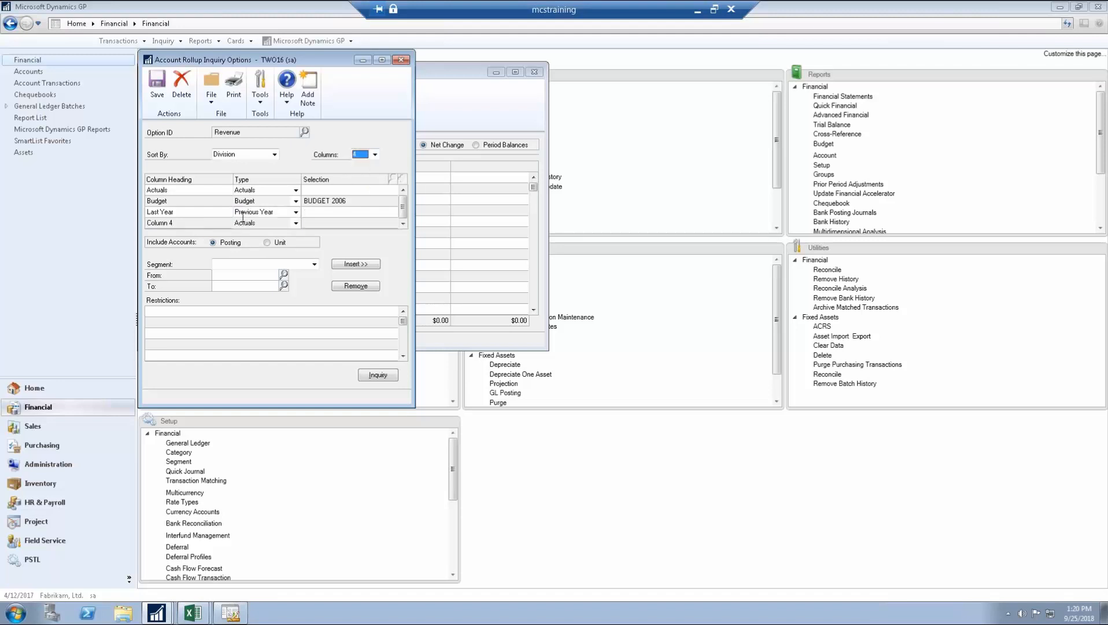
left_click(295, 222)
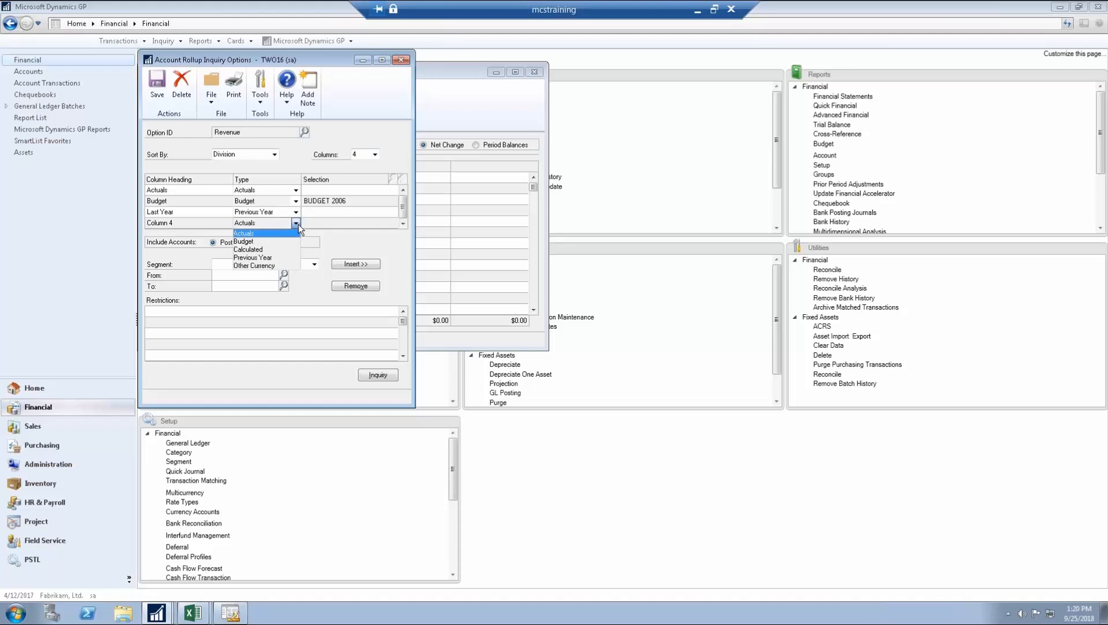
left_click(276, 249)
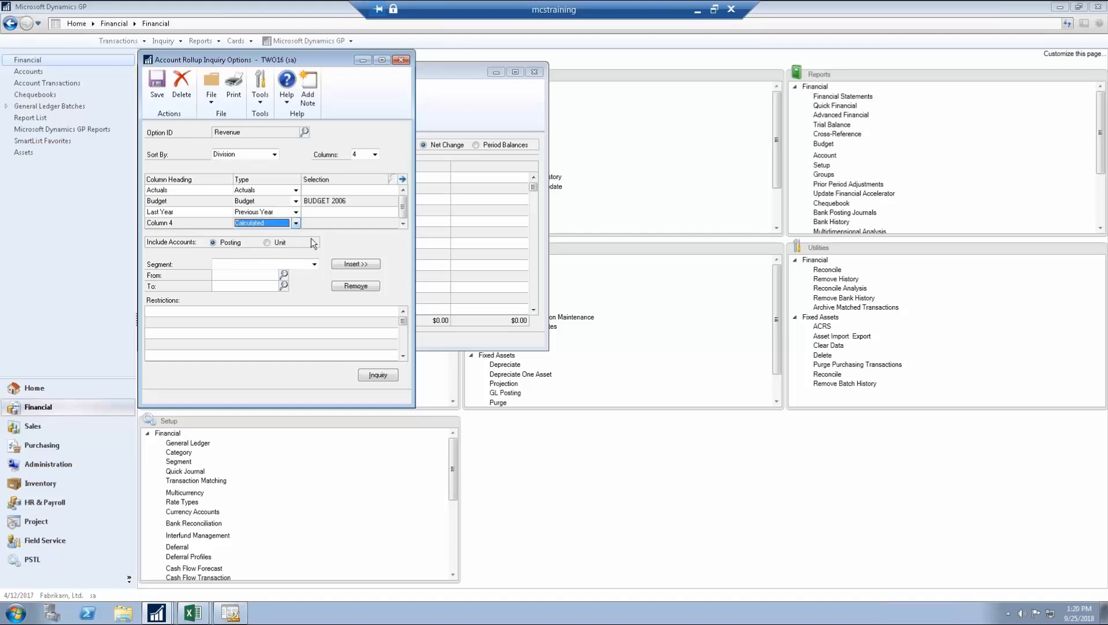
left_click(191, 222)
type("Calculation")
key("Tab")
Step: Build a C1 - C2 formula from Actuals and Budget, which is rejected as invalid
left_click(402, 179)
left_click(296, 166)
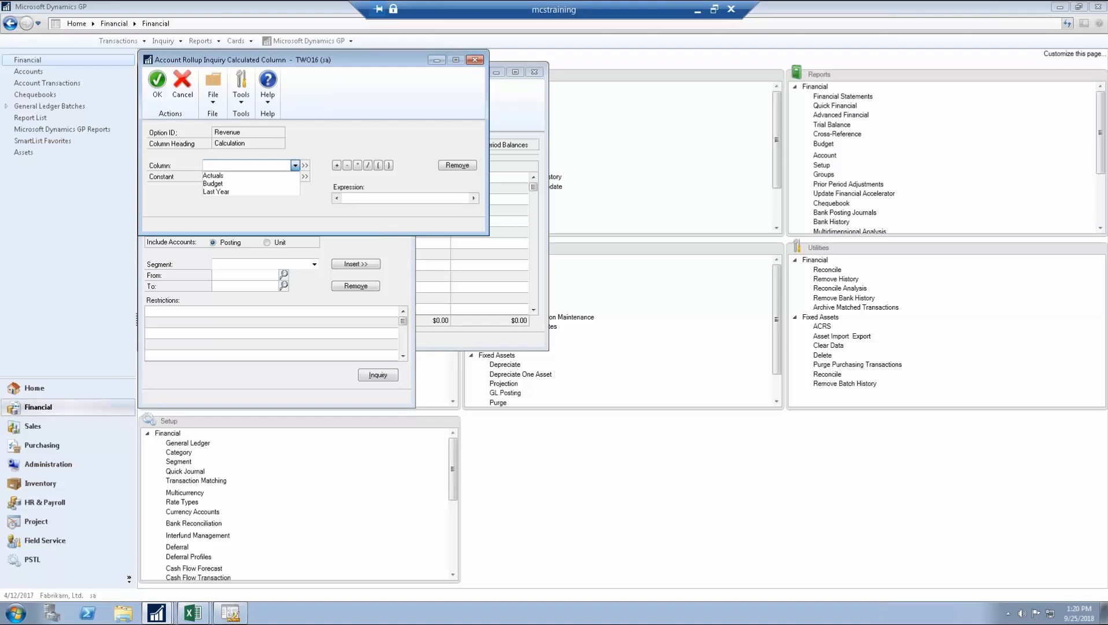
left_click(238, 176)
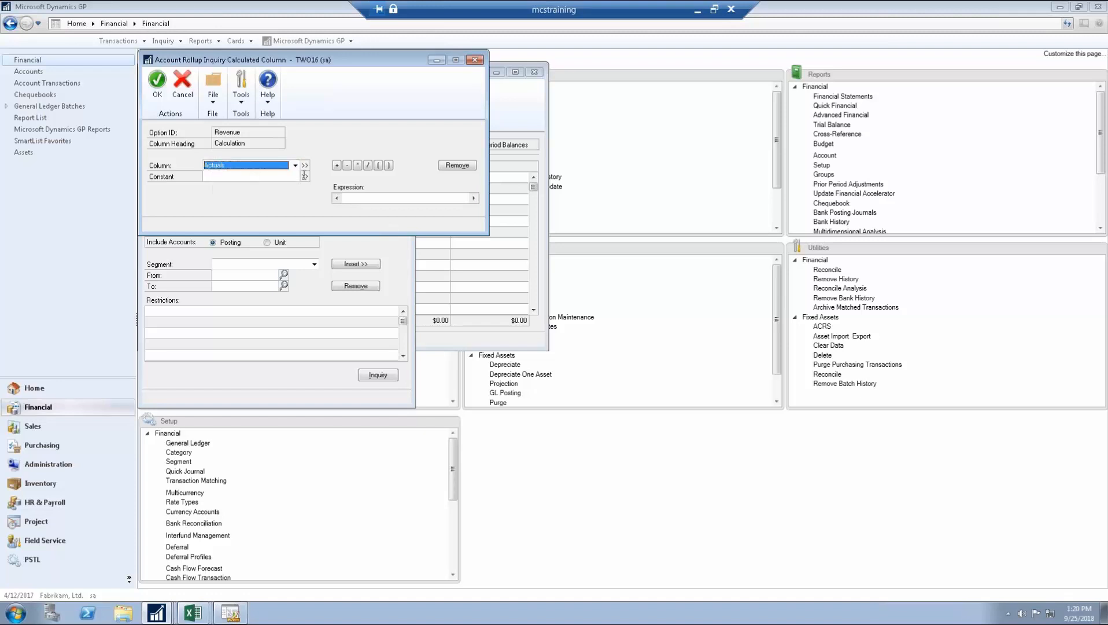
left_click(222, 176)
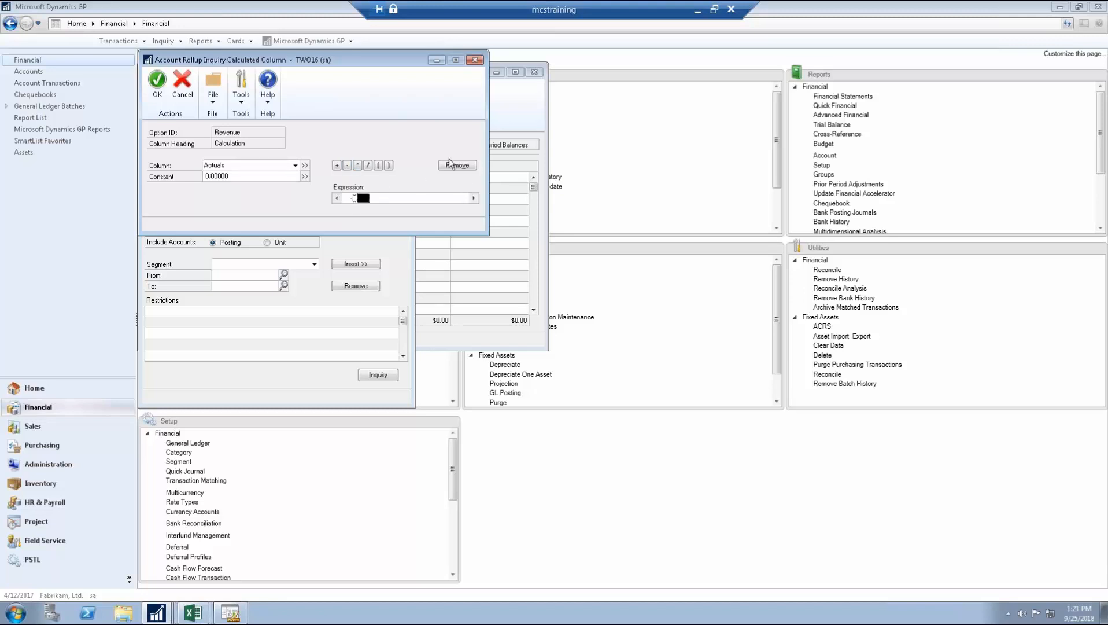
left_click(301, 164)
left_click(296, 166)
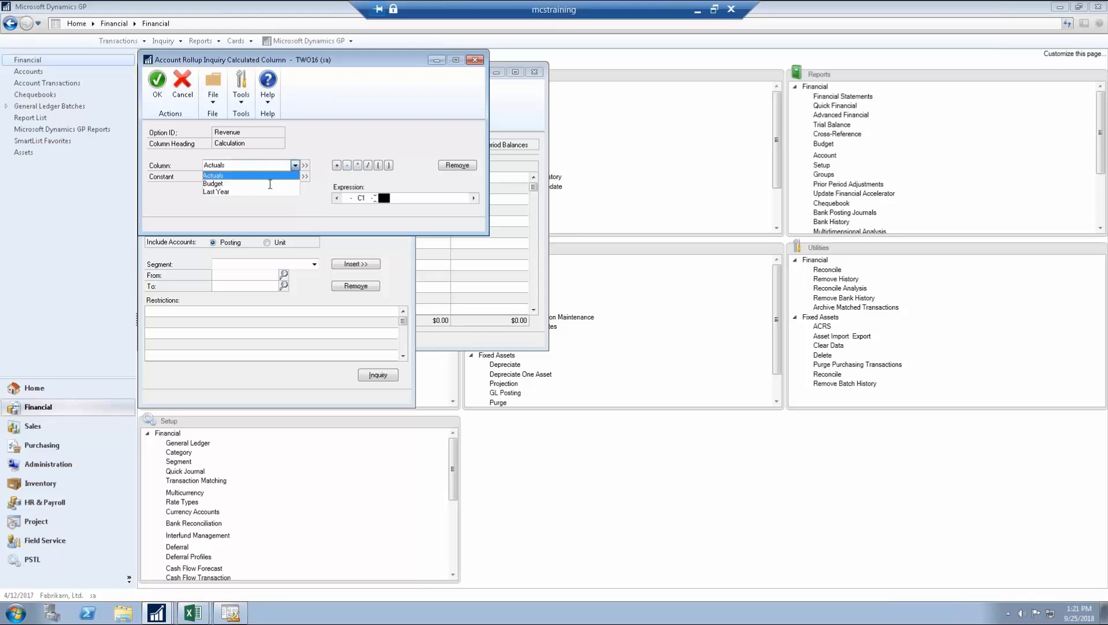
left_click(271, 183)
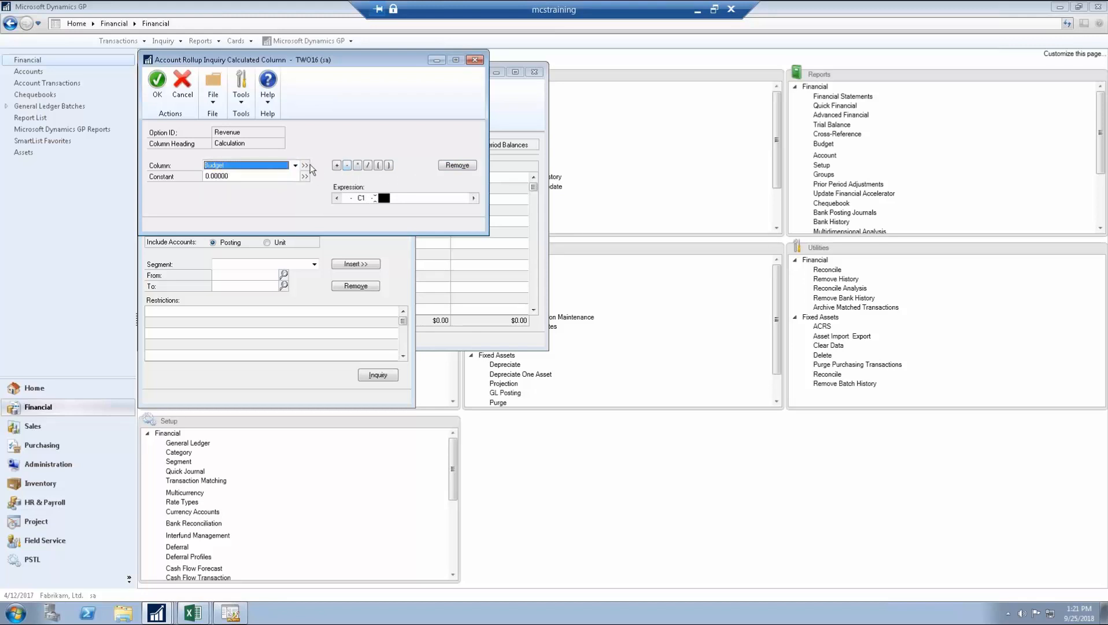
left_click(305, 165)
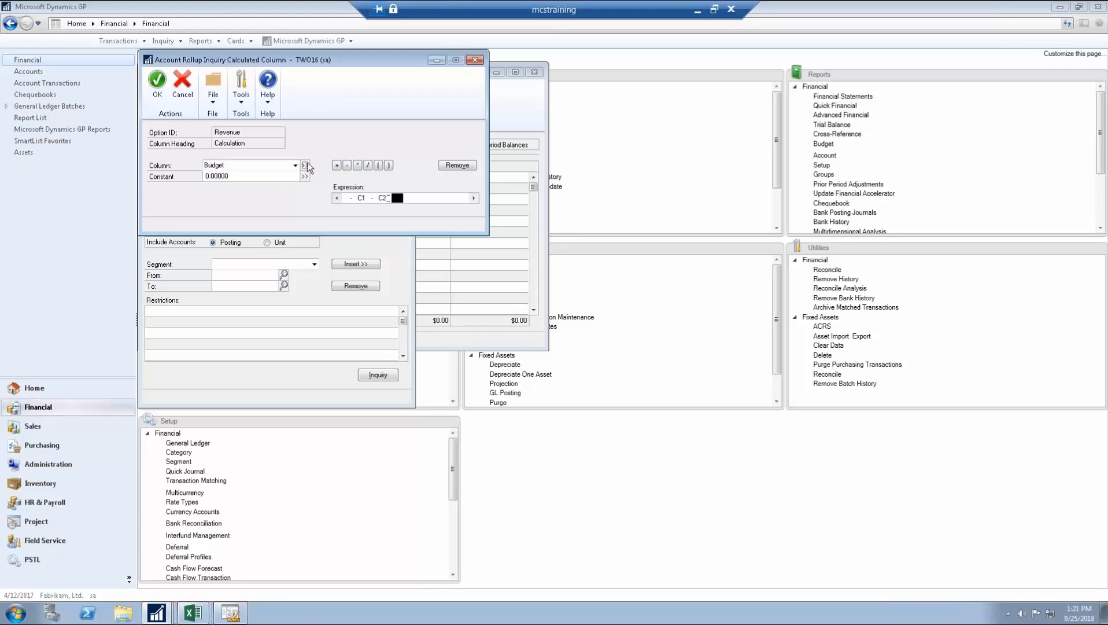
left_click(157, 84)
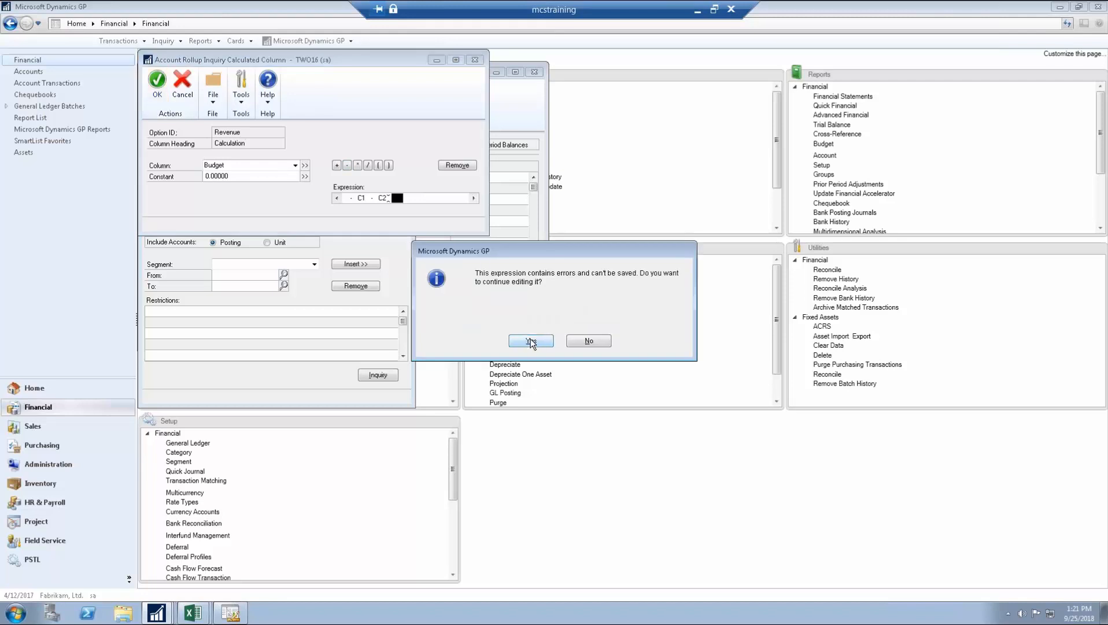
left_click(589, 341)
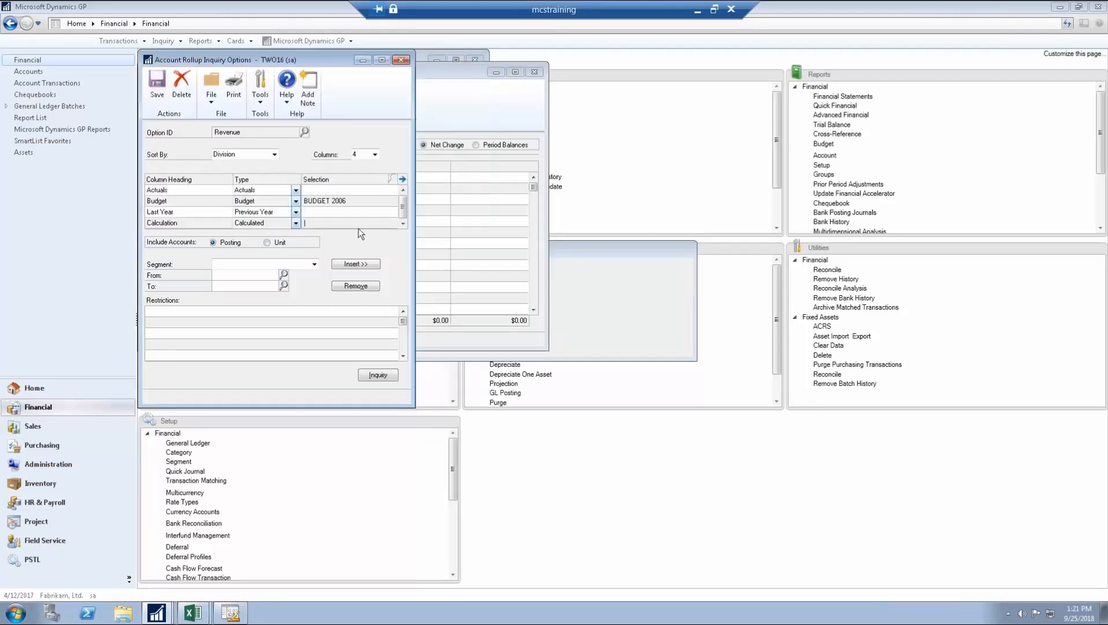
Step: Rebuild the Calculation formula as Actuals minus Budget (C1 - C2), then set Segment to Account
left_click(403, 179)
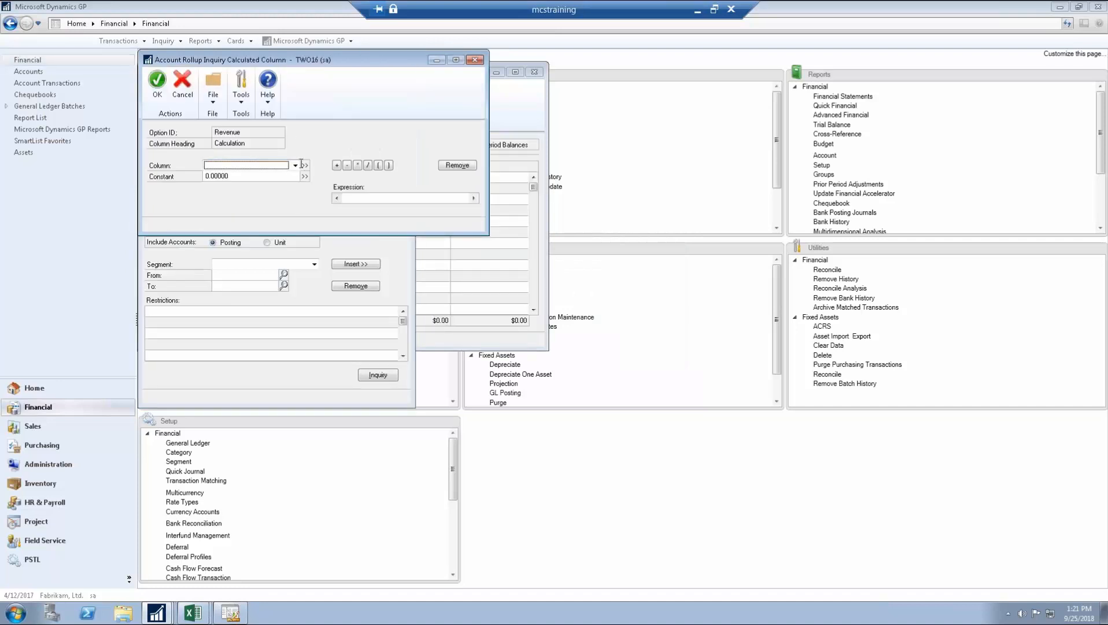
left_click(295, 165)
left_click(292, 173)
left_click(305, 165)
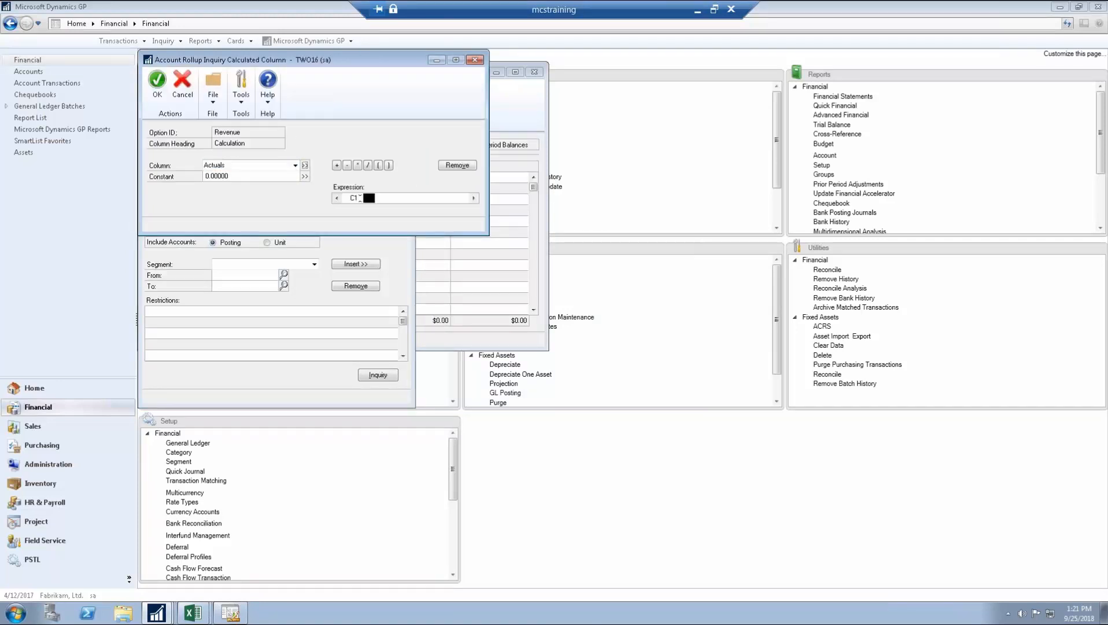
left_click(347, 165)
left_click(295, 165)
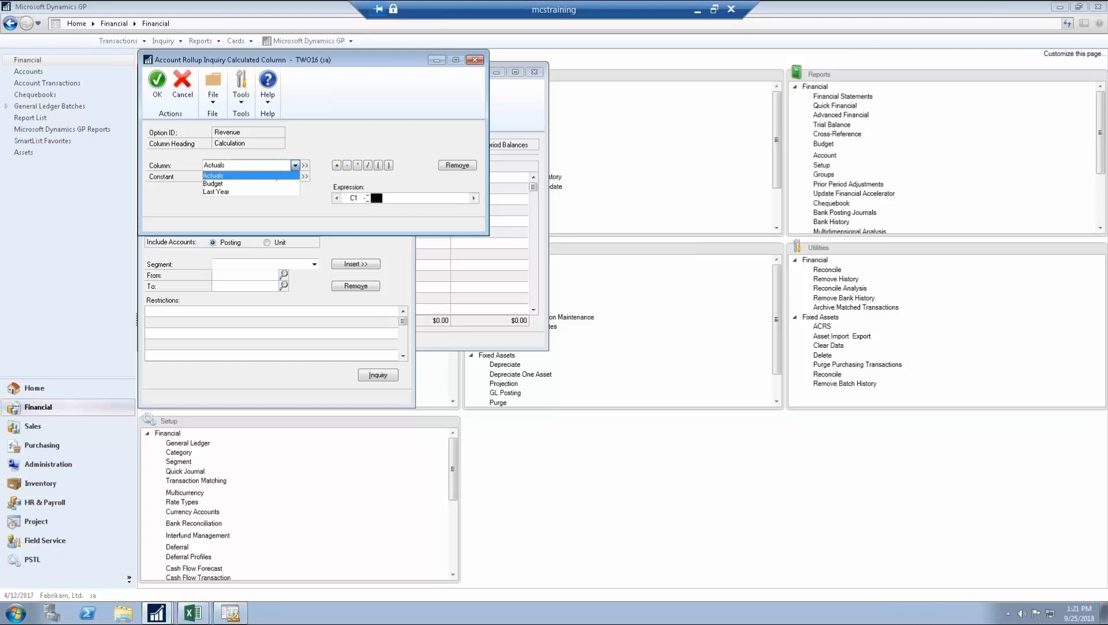
left_click(269, 183)
left_click(305, 165)
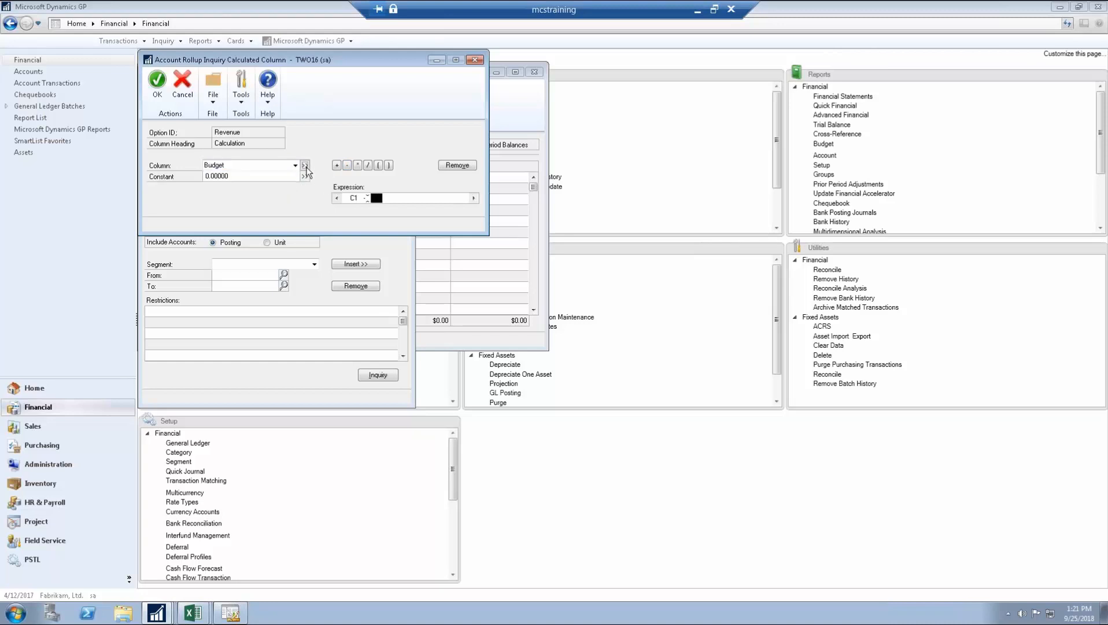
left_click(157, 80)
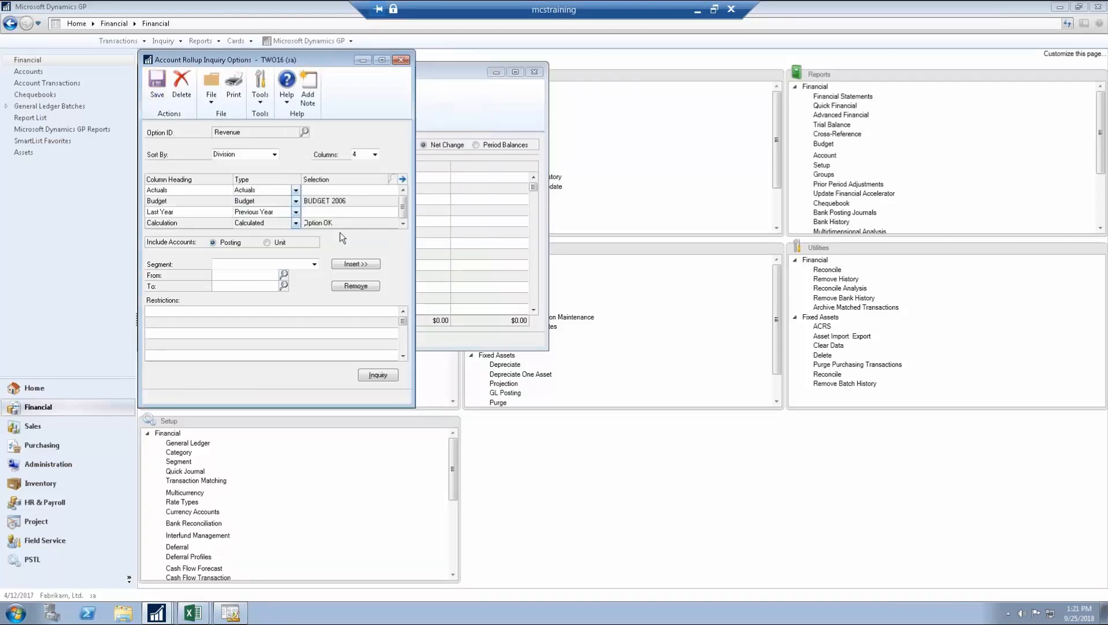
left_click(273, 263)
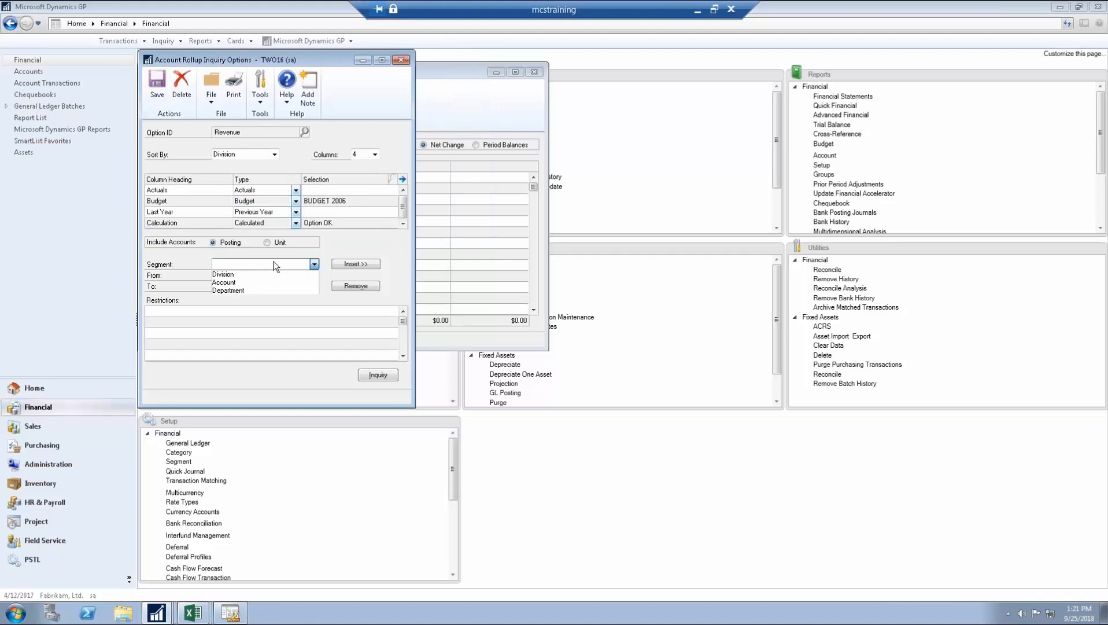
left_click(254, 282)
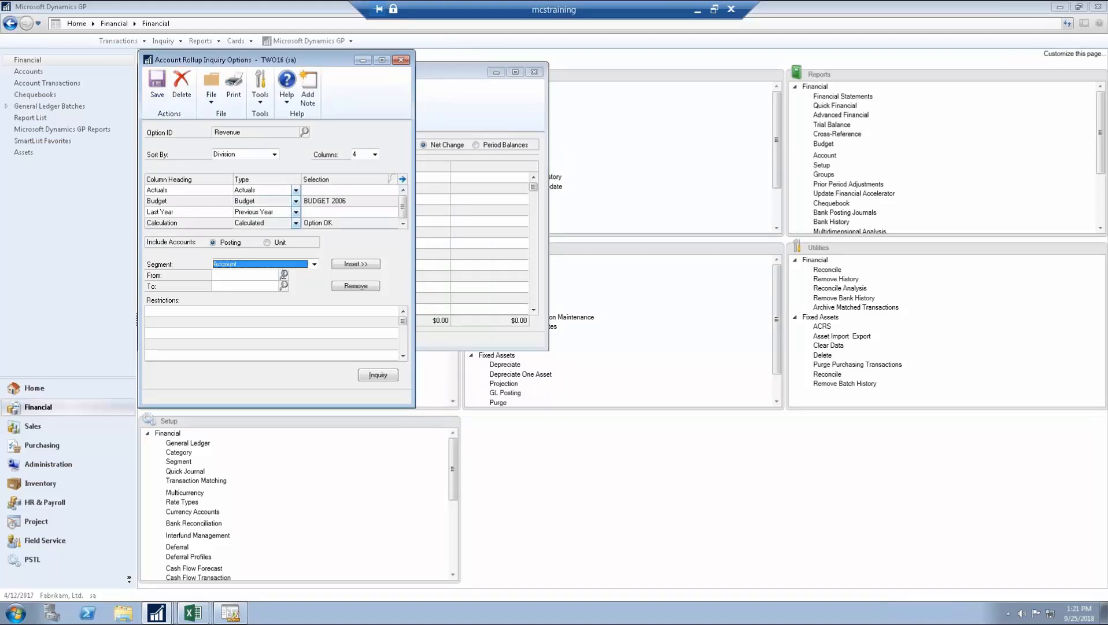
Step: Set the starting account segment value to 4100 from the lookup
left_click(285, 275)
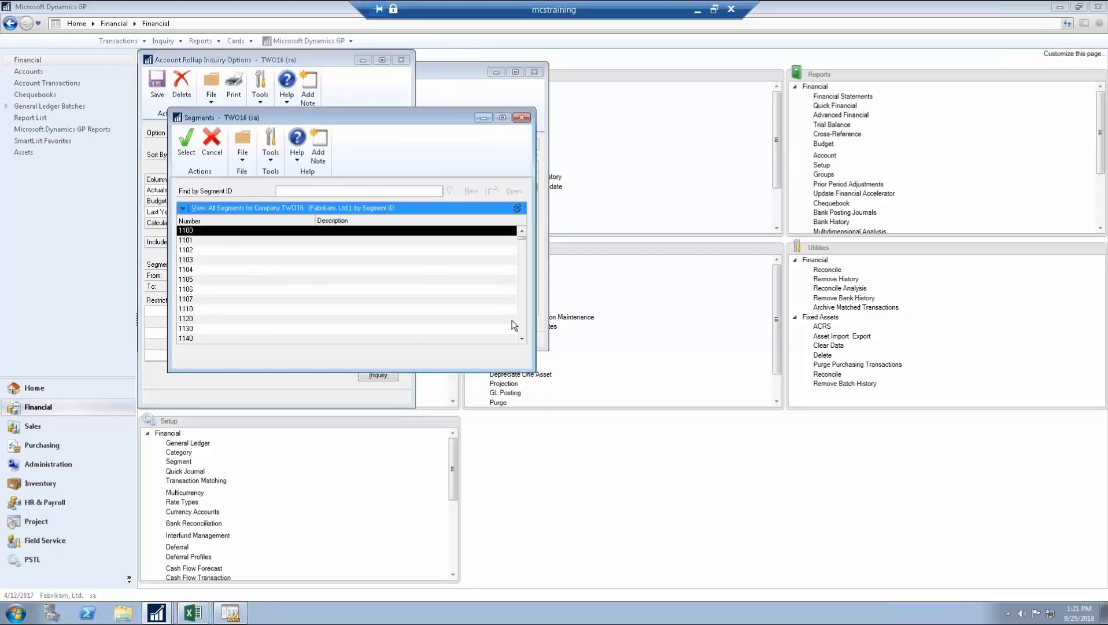
left_click(523, 338)
left_click(522, 338)
left_click(523, 339)
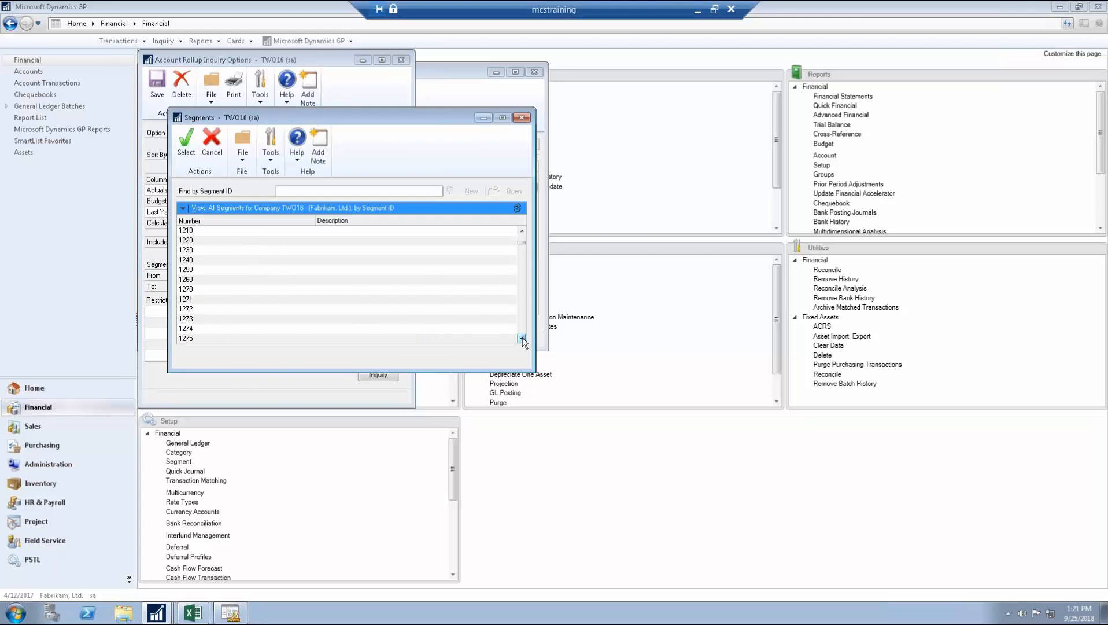
left_click(522, 338)
left_click(522, 338)
left_click(522, 338)
left_click(522, 338)
left_click_drag(519, 273, 519, 280)
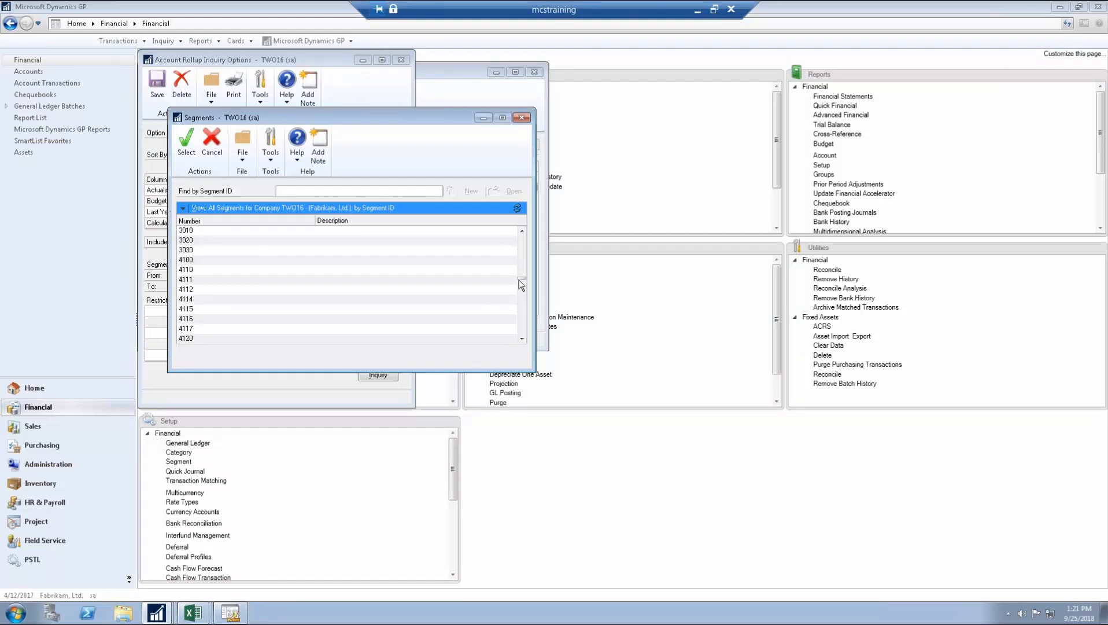
left_click(226, 259)
left_click(187, 142)
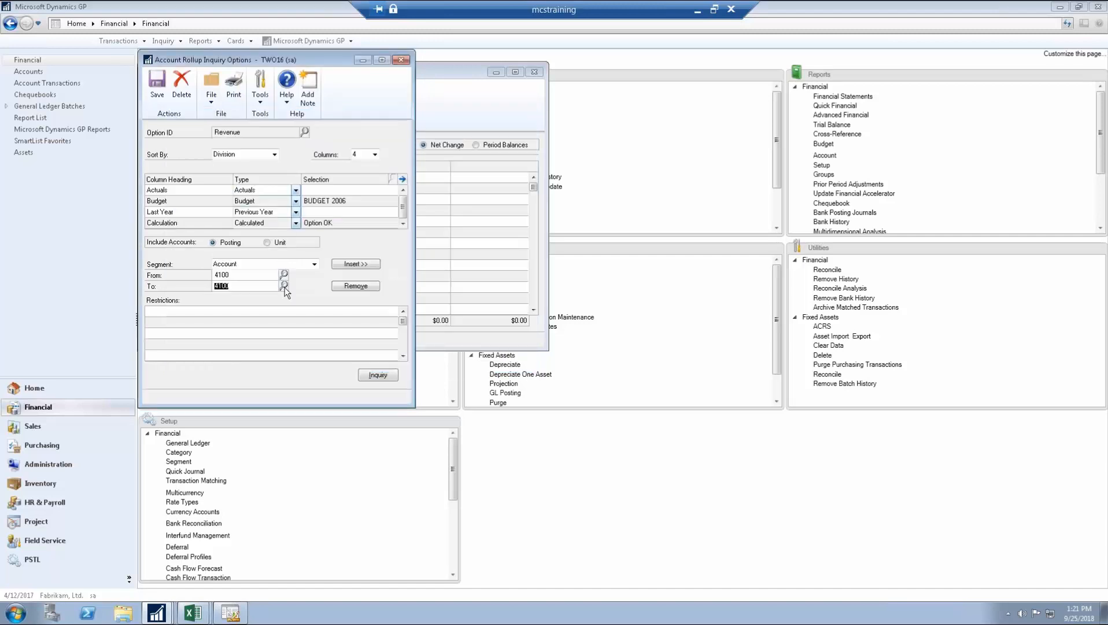
Step: Set the ending value to 4800, insert the 4100–4800 restriction and save the Revenue option
left_click(284, 286)
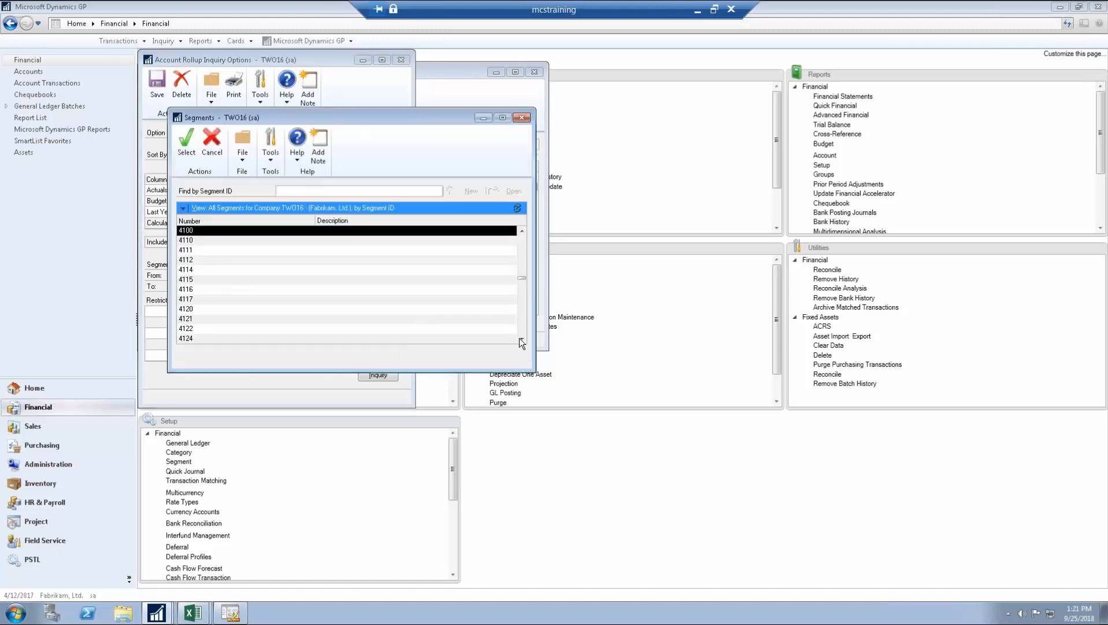
left_click(521, 340)
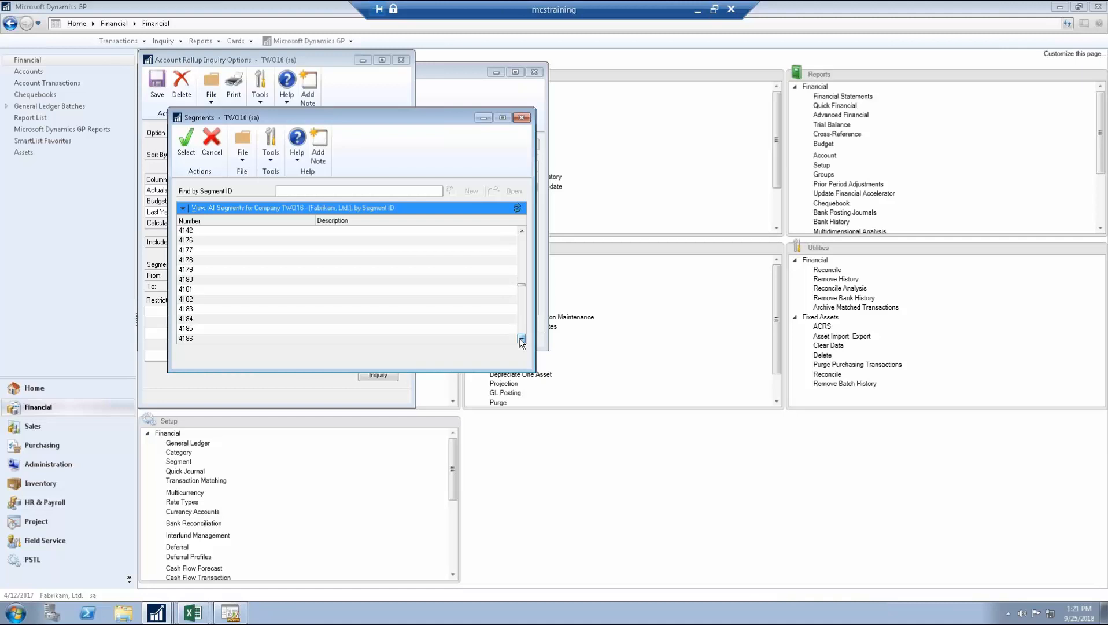
left_click_drag(521, 341, 521, 340)
left_click(215, 261)
left_click(194, 152)
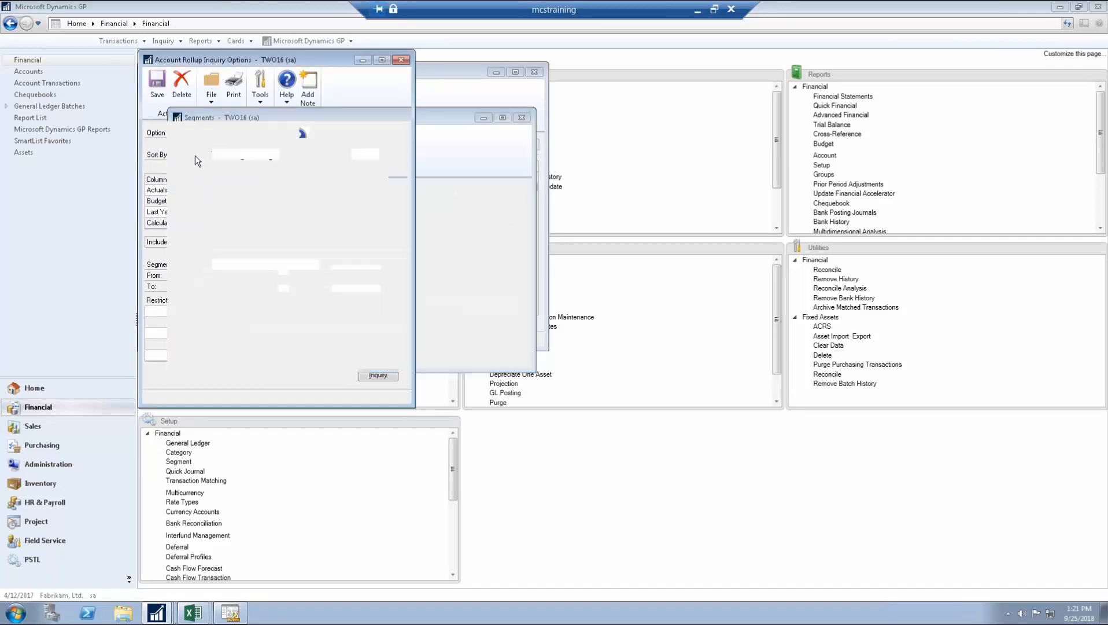
left_click(355, 264)
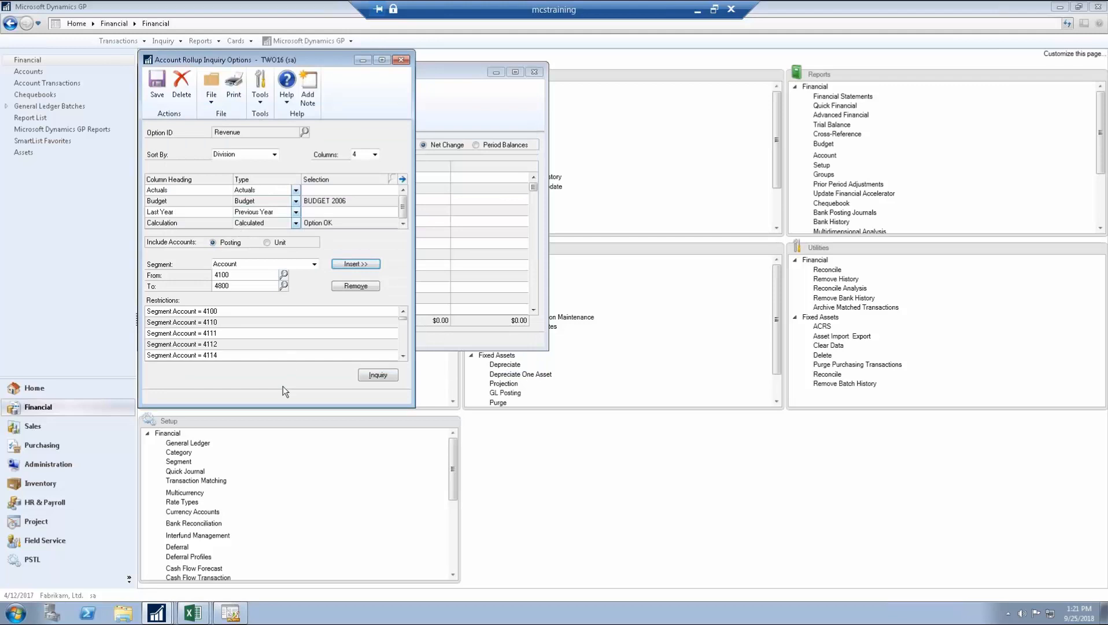
left_click(155, 93)
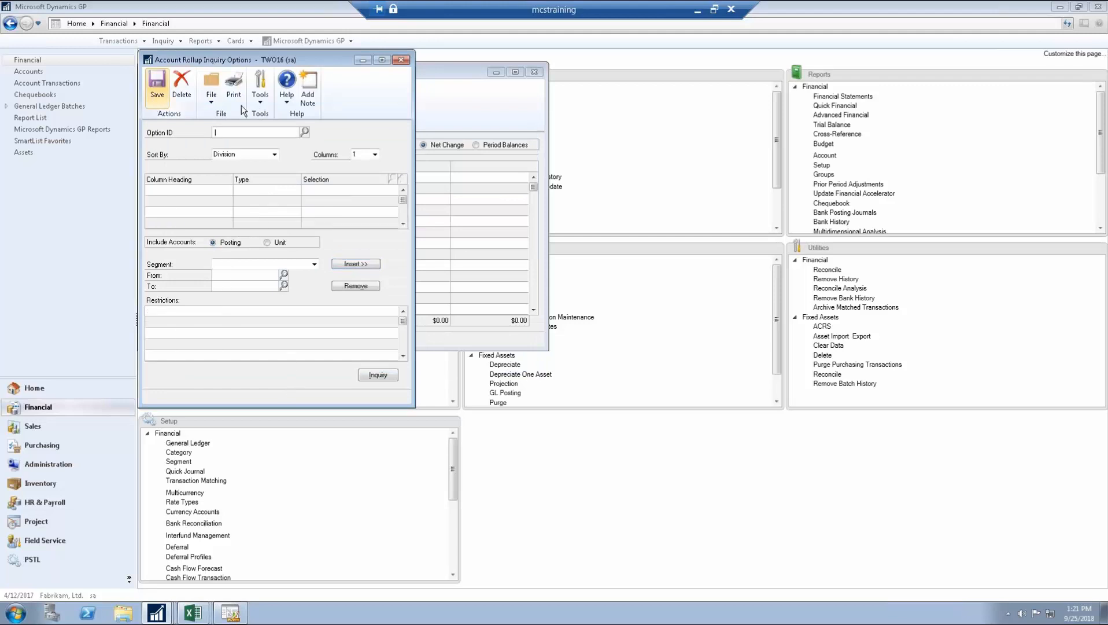
Step: Redisplay the Revenue rollup for year 2010
left_click(402, 60)
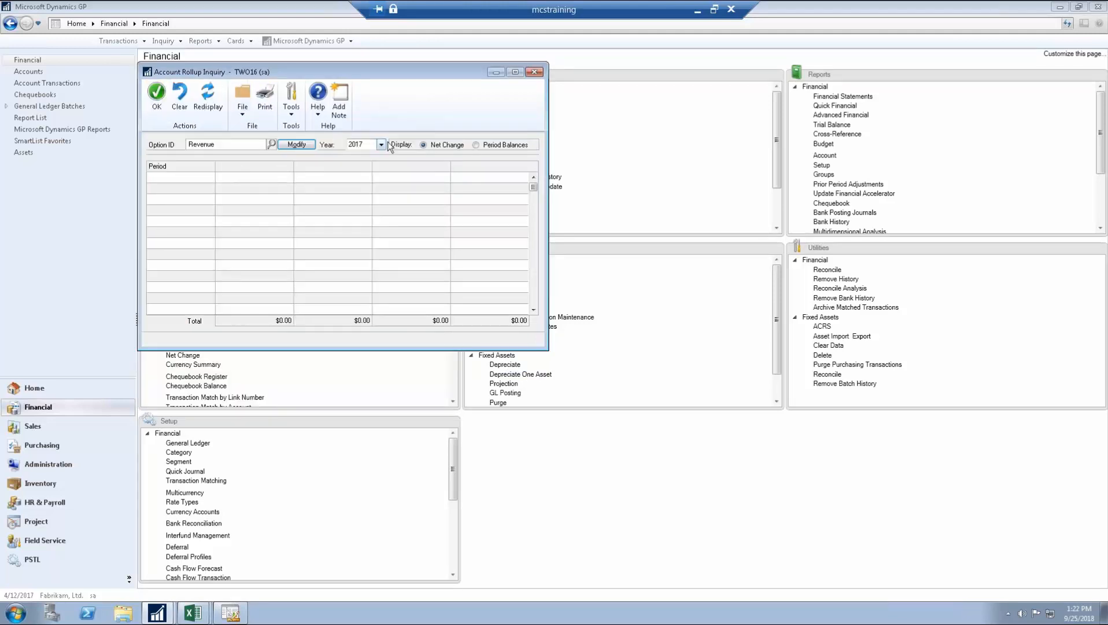
left_click(382, 145)
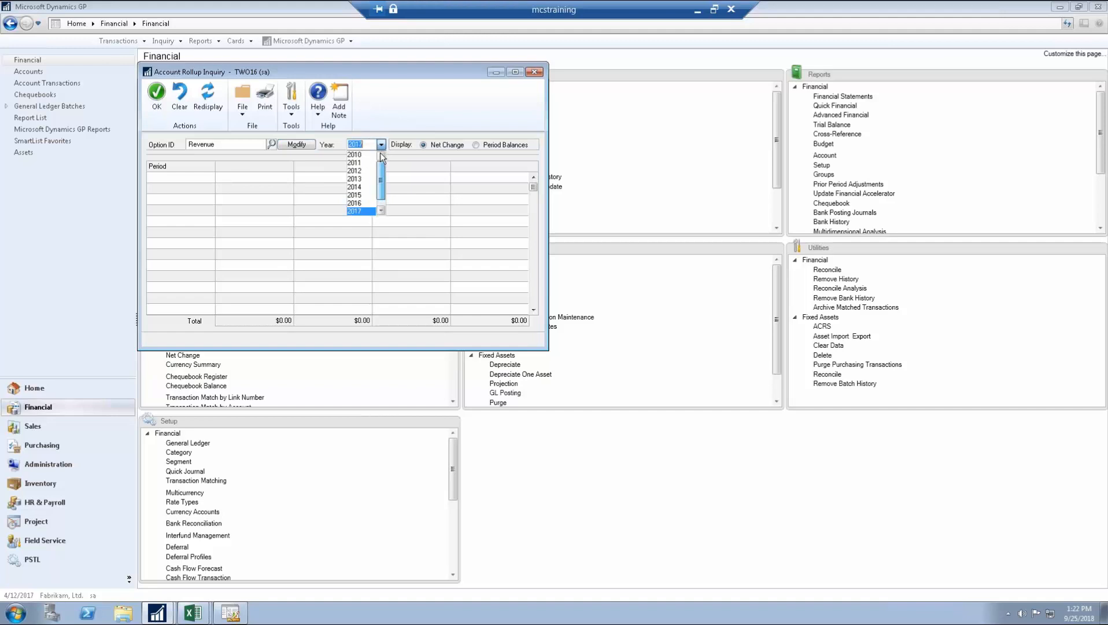
left_click(355, 155)
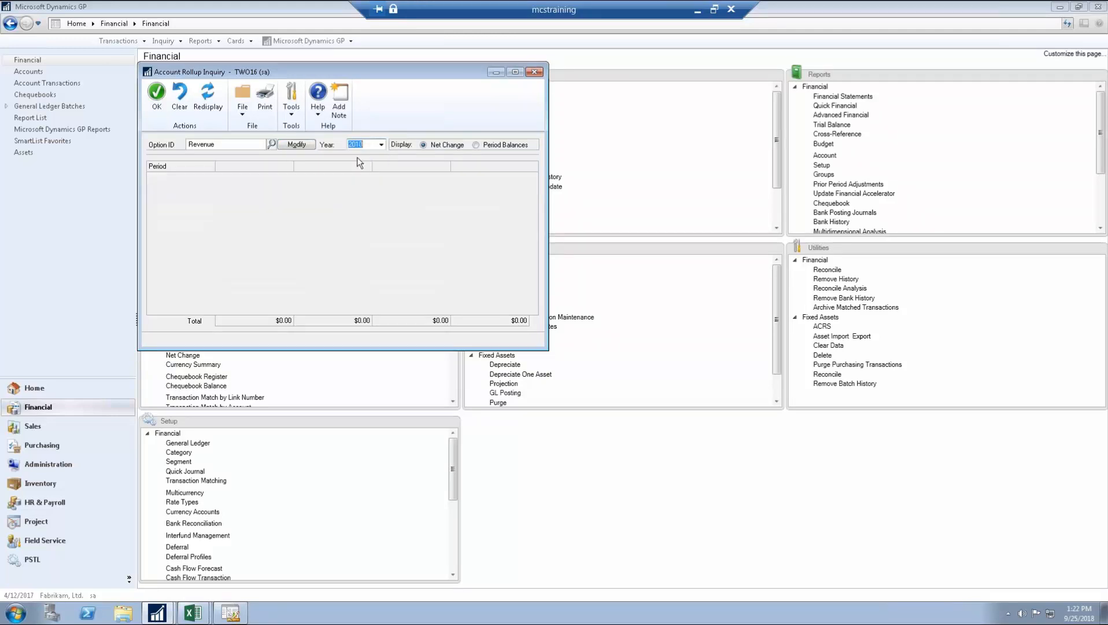
left_click(215, 93)
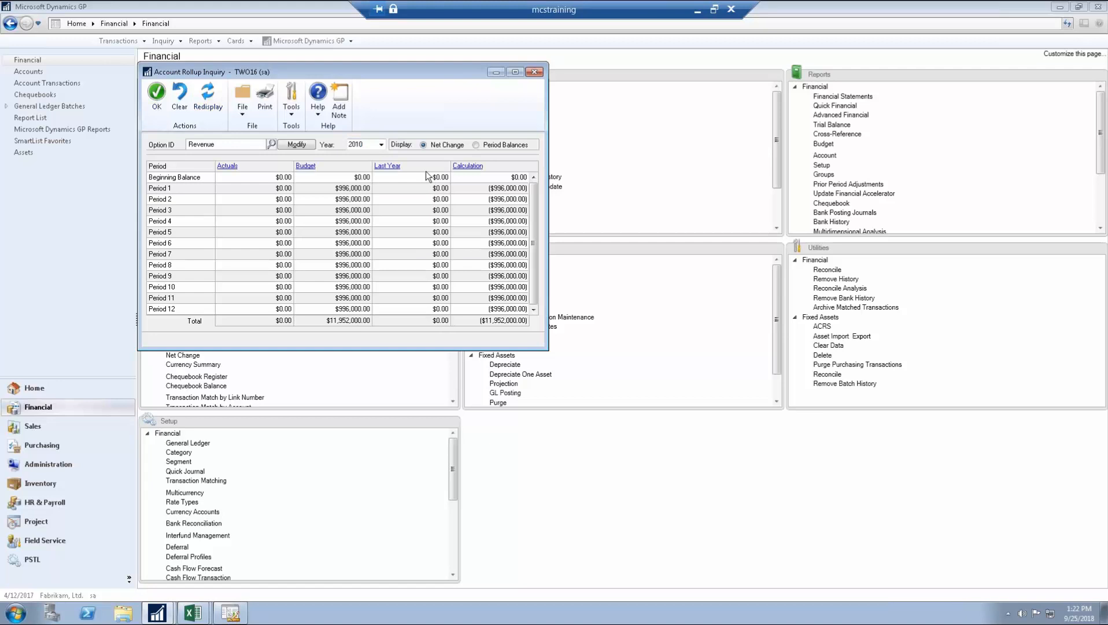
Step: Switch to Period Balances to show the $11,952,000.00 budget, then close the inquiry
left_click(381, 145)
left_click(381, 145)
left_click(489, 146)
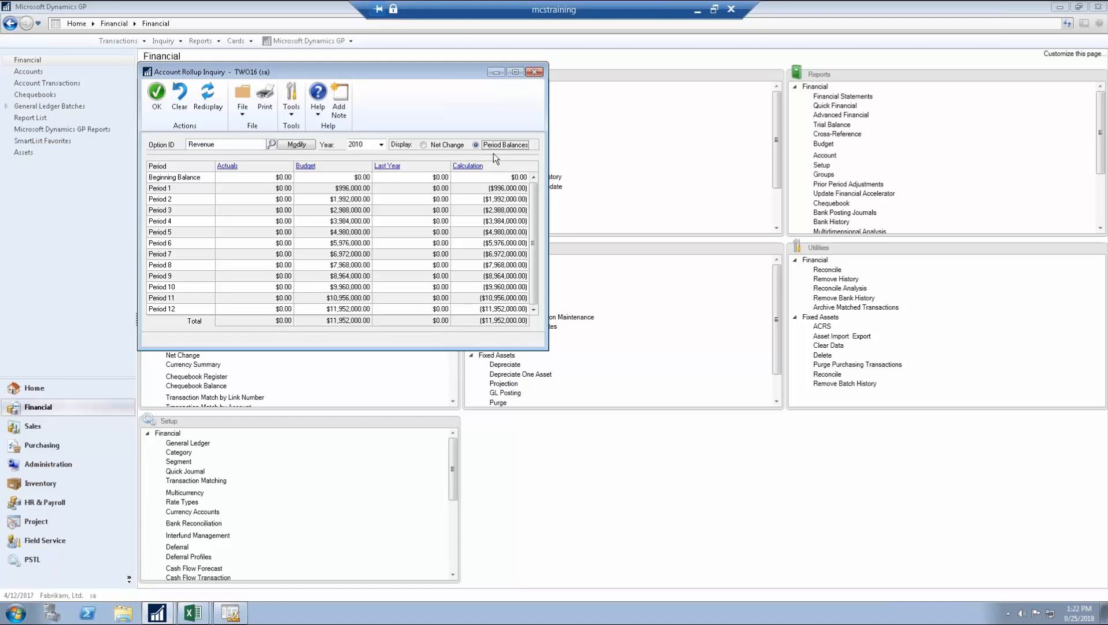
left_click(534, 73)
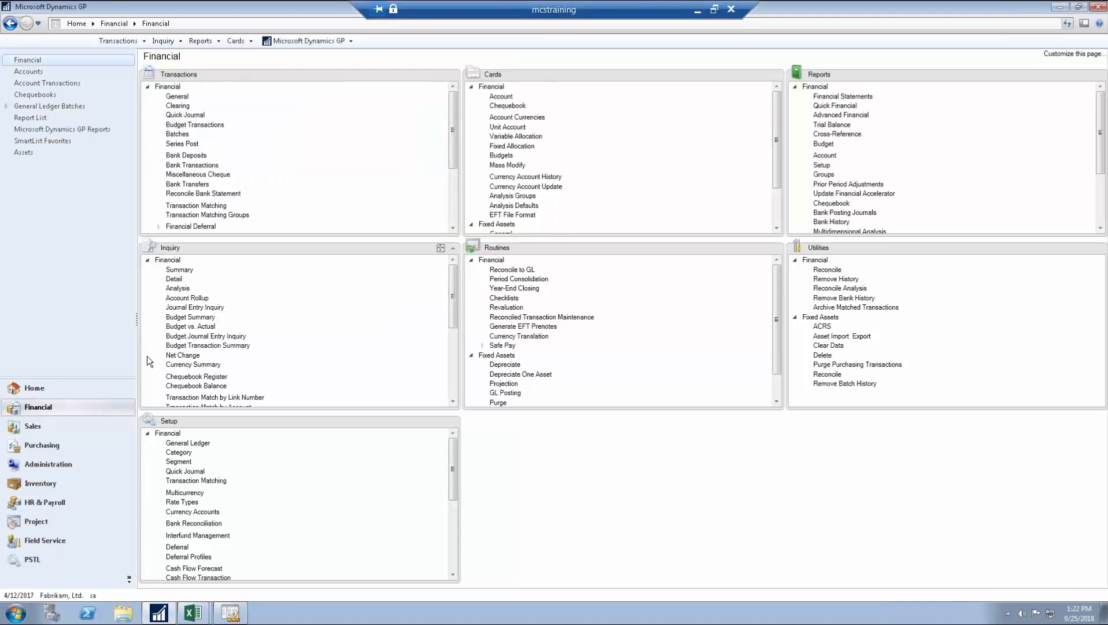
left_click(189, 327)
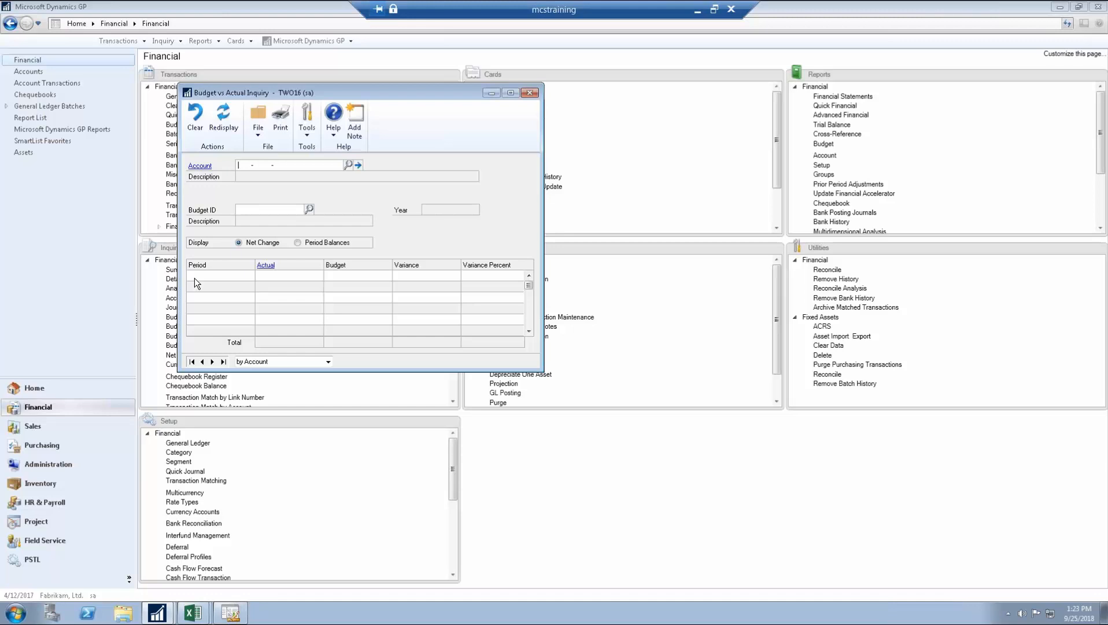
left_click(528, 94)
left_click(279, 40)
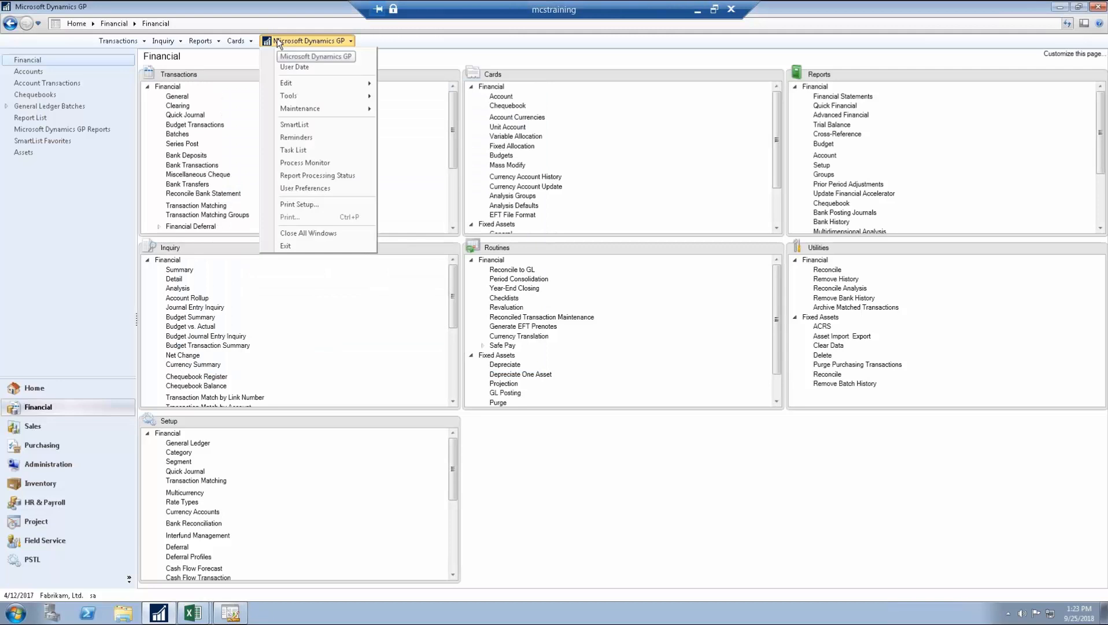
left_click(278, 40)
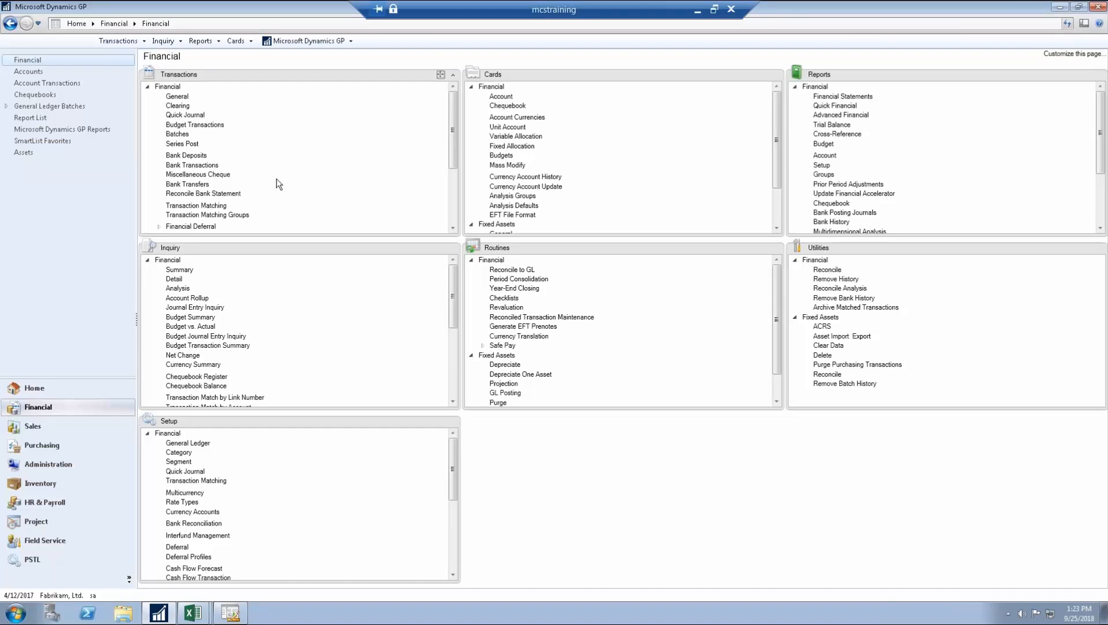
left_click(501, 156)
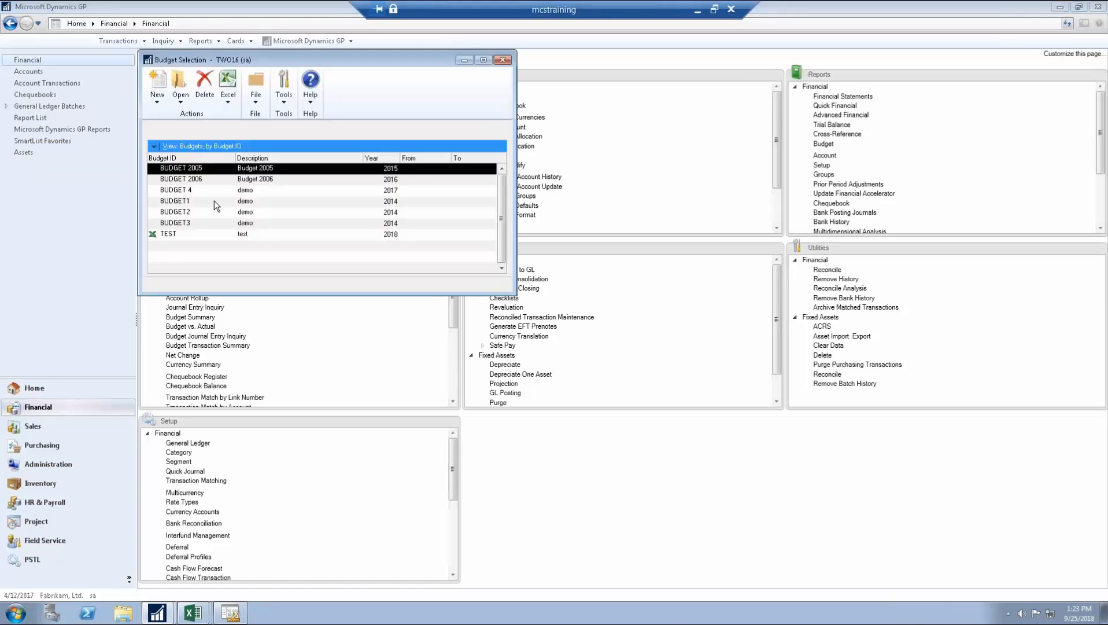
left_click(196, 224)
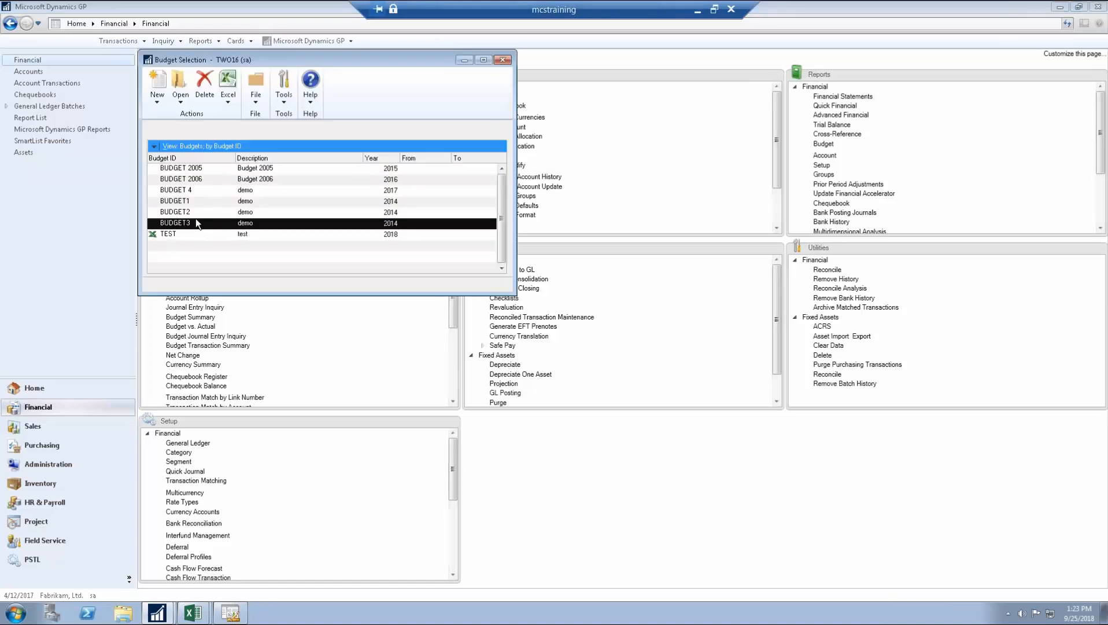
left_click(207, 177)
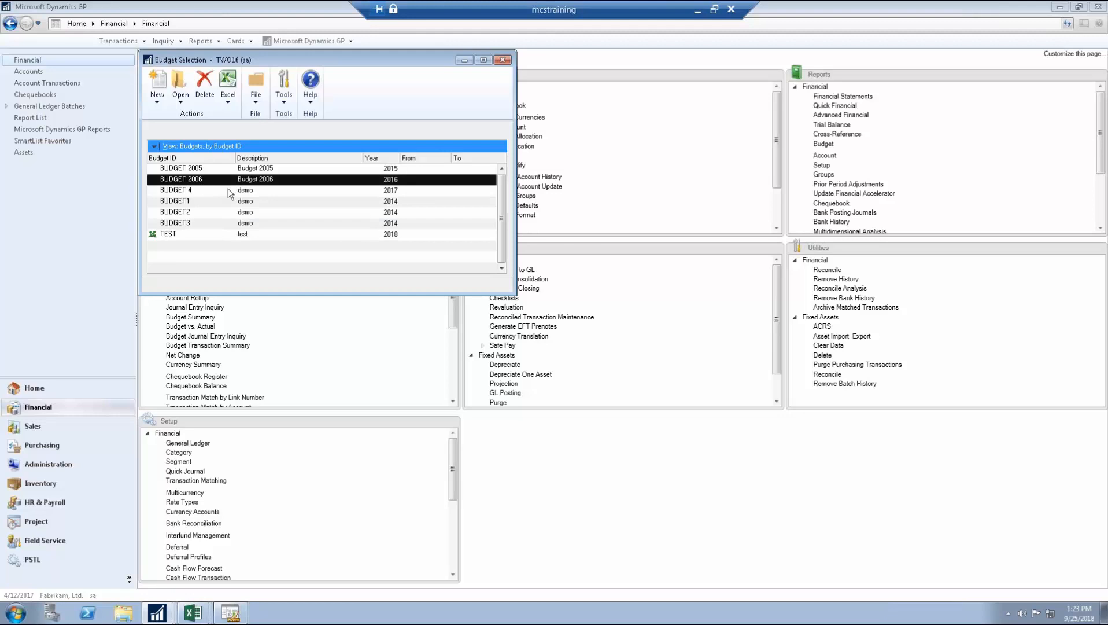
left_click(226, 102)
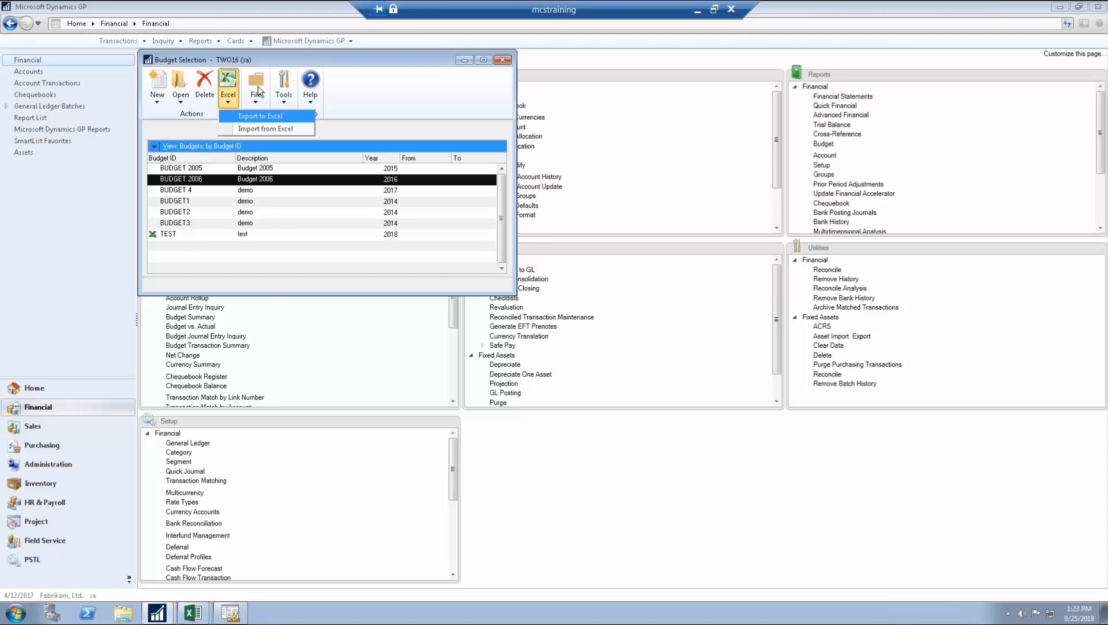
left_click(238, 117)
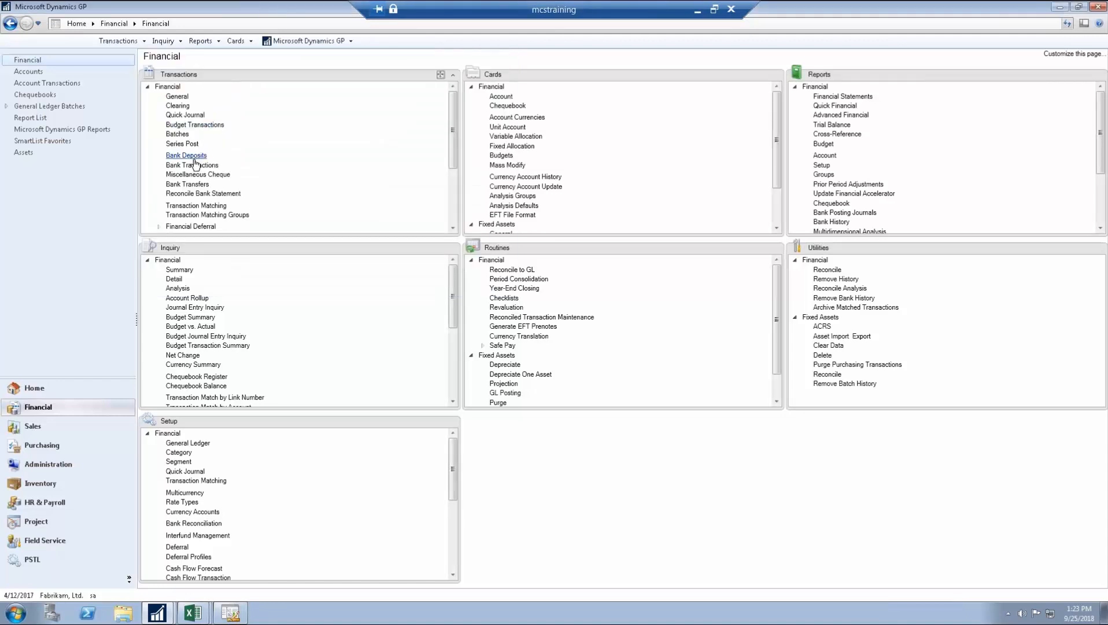
left_click(201, 126)
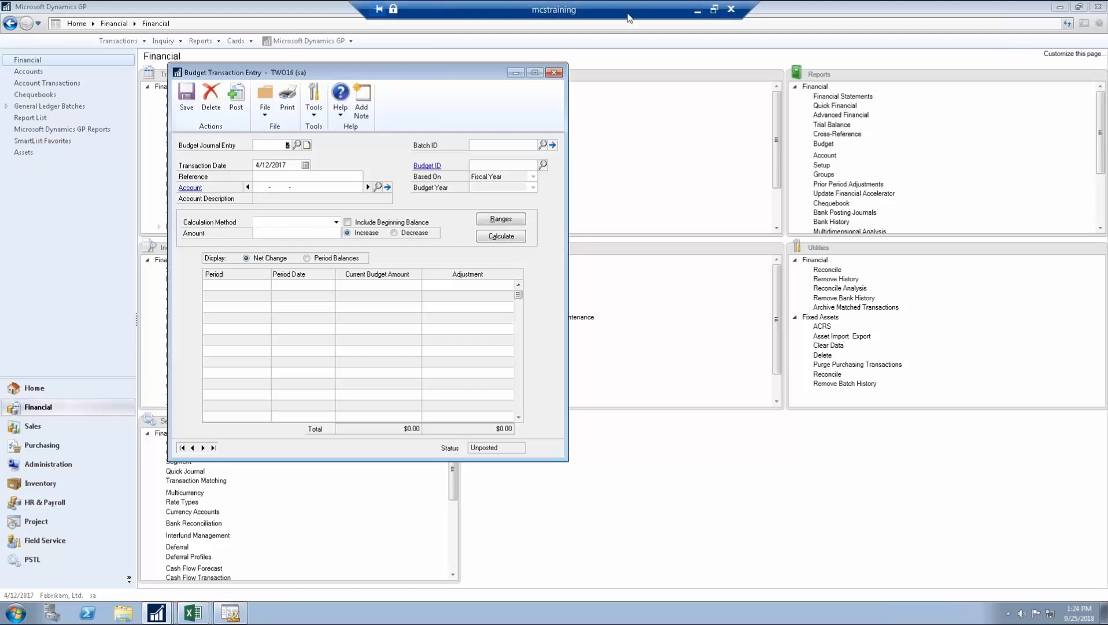
left_click(559, 73)
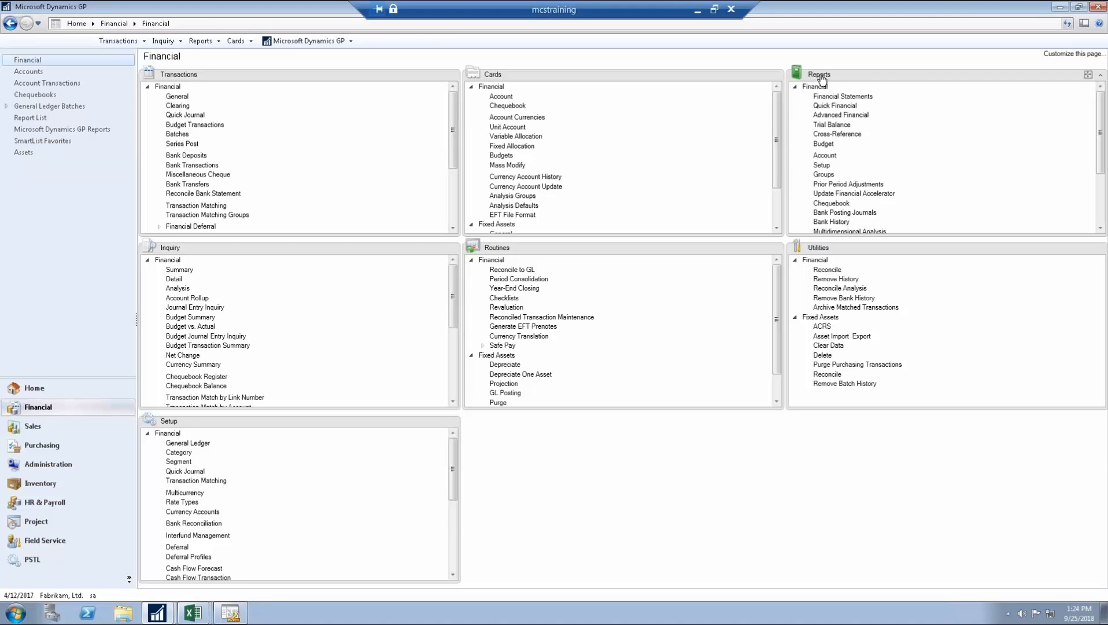
left_click(824, 144)
left_click(256, 195)
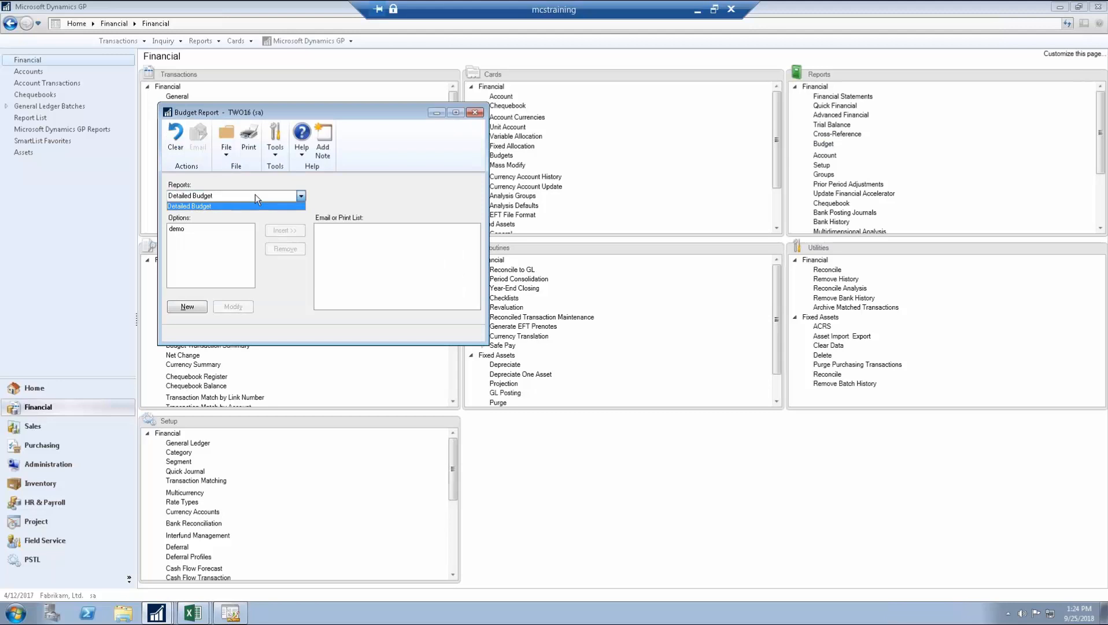
left_click(243, 206)
left_click(190, 230)
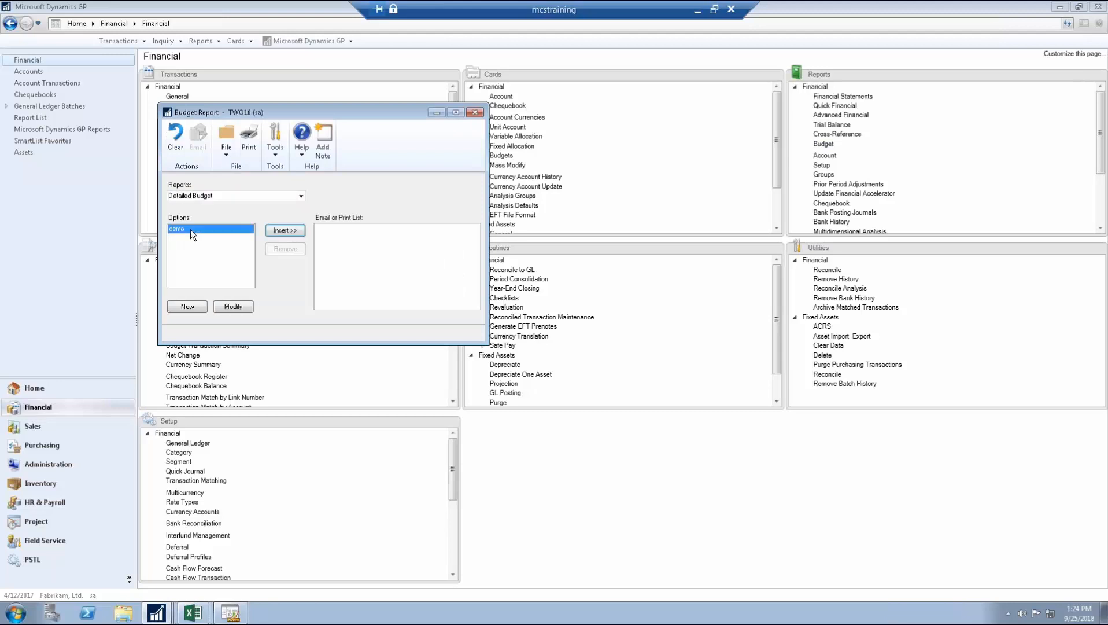
left_click(223, 309)
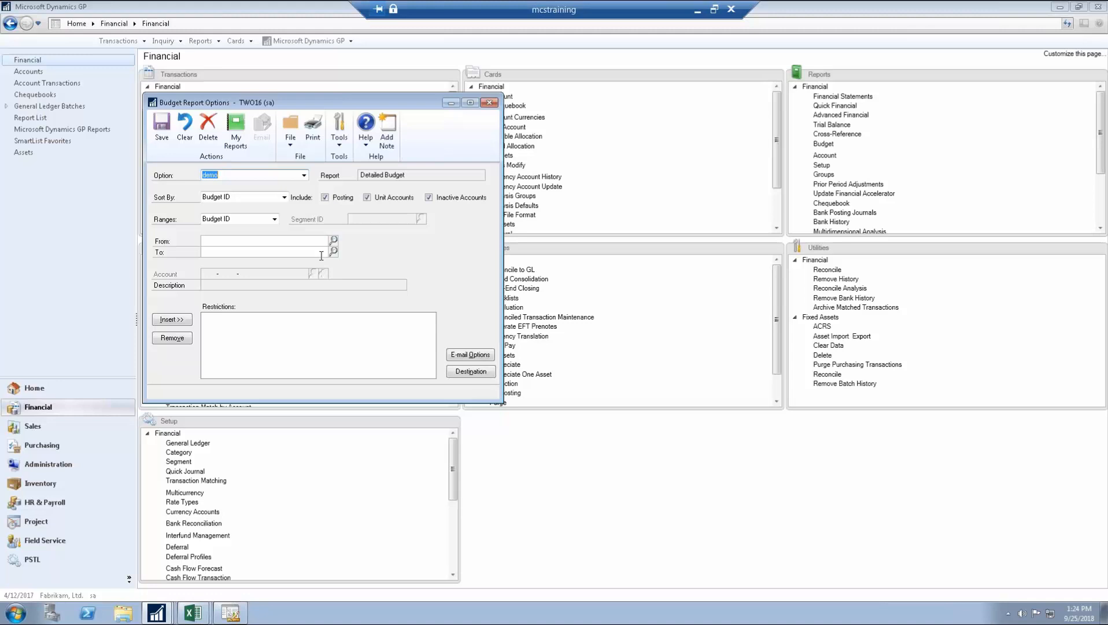
left_click(489, 103)
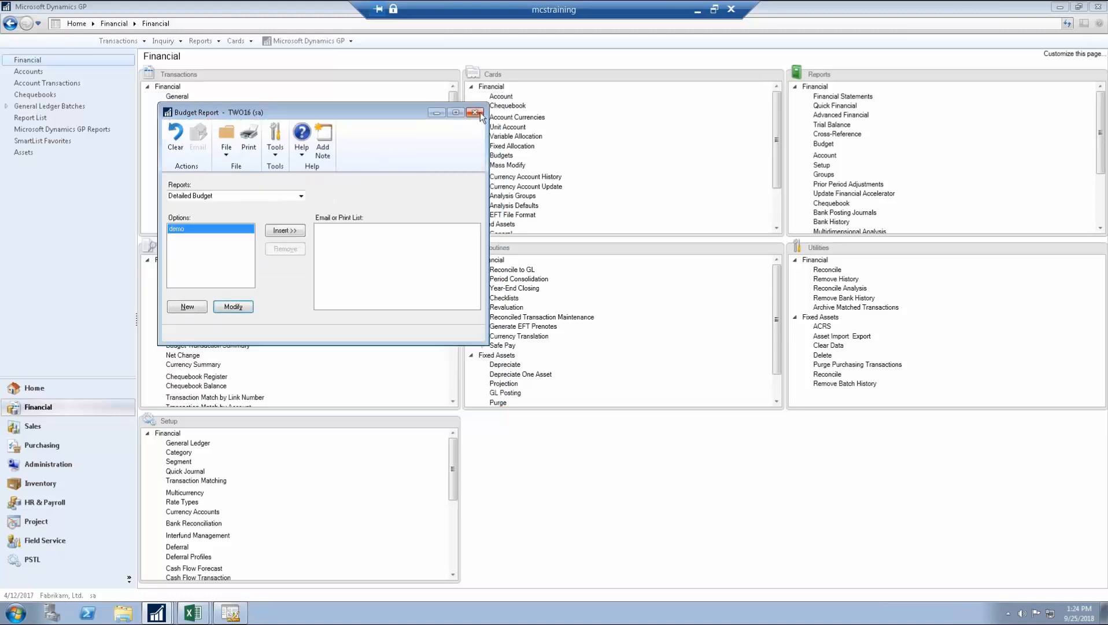
left_click(366, 95)
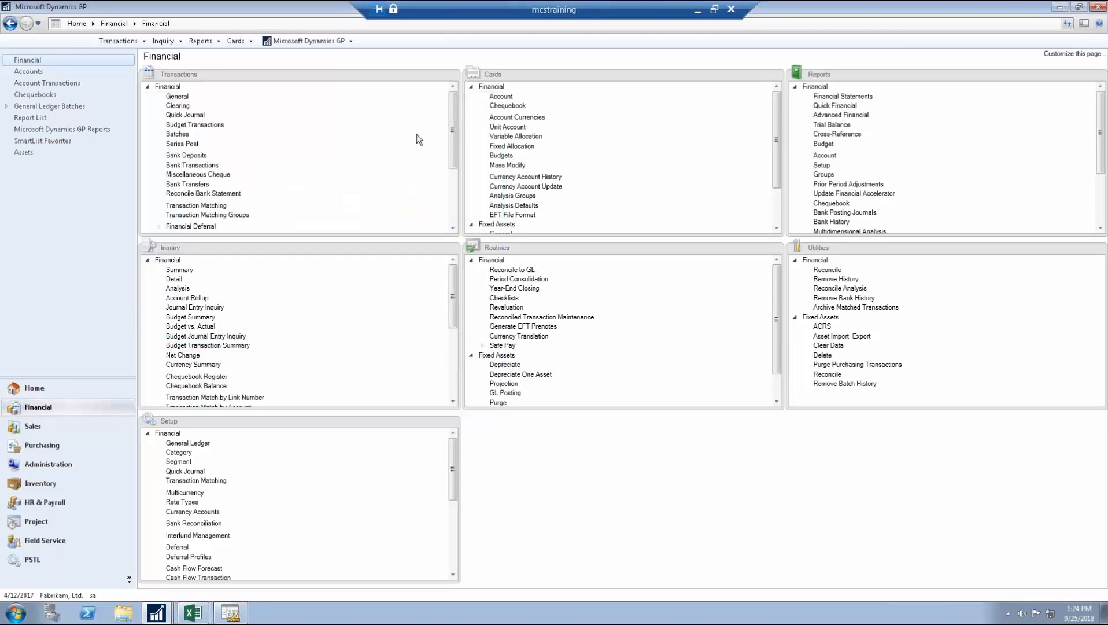
left_click(206, 125)
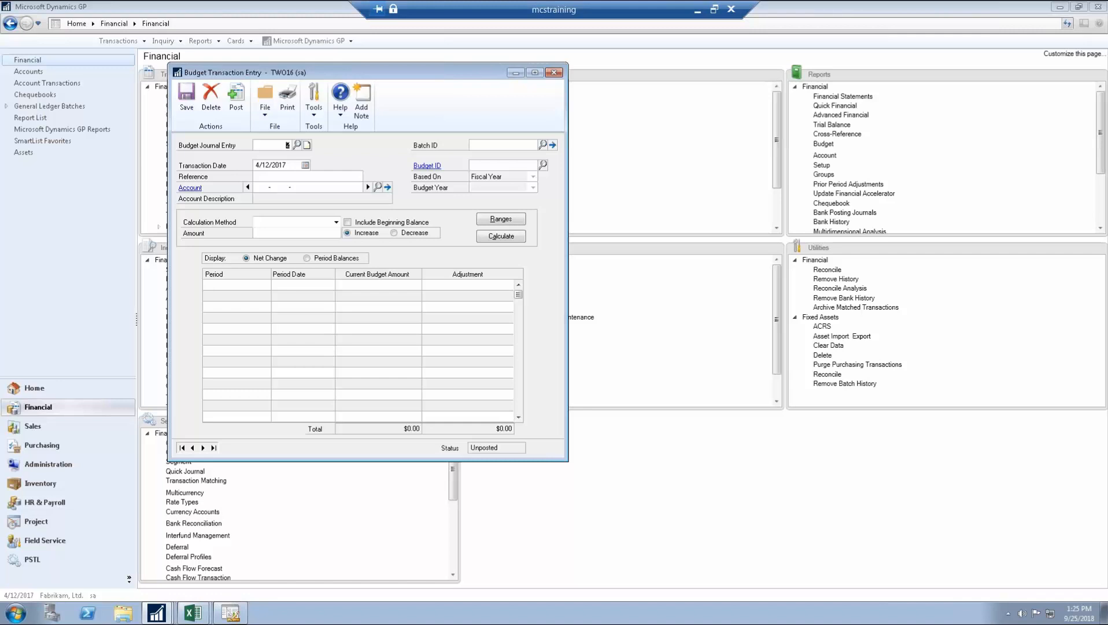
left_click(550, 75)
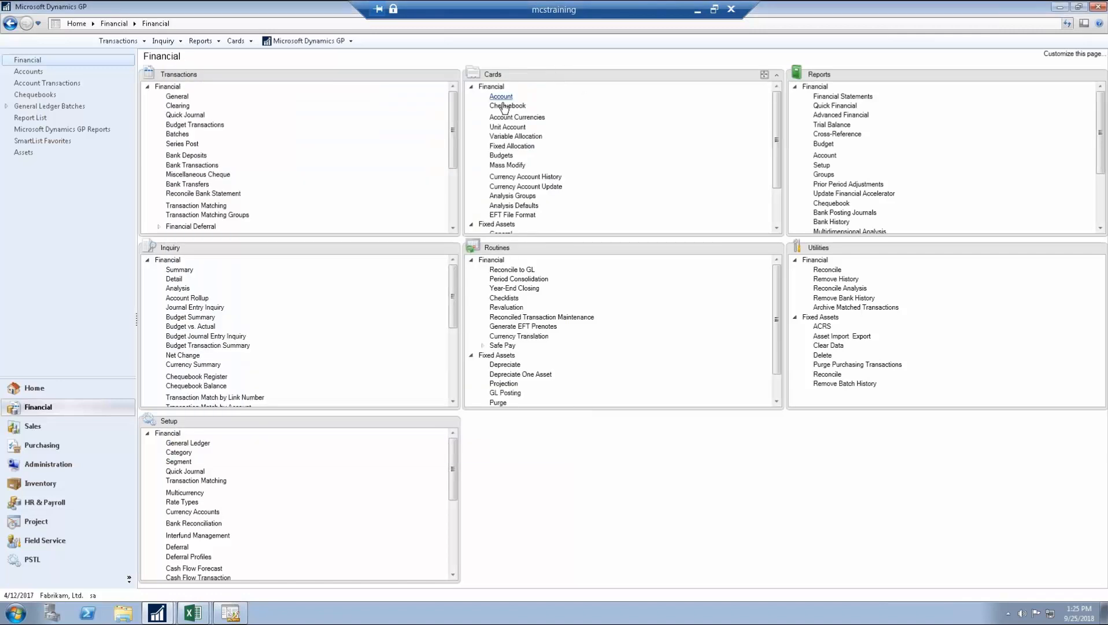
Step: From the Budgets list, start a new budget with the Budget Wizard for Excel
left_click(501, 155)
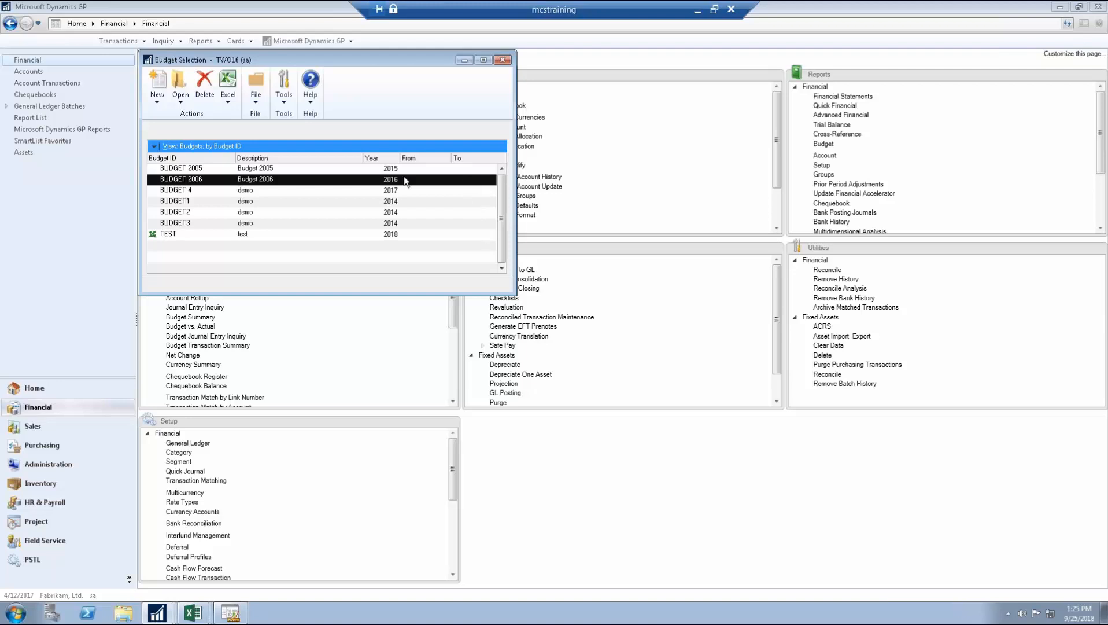
left_click(157, 102)
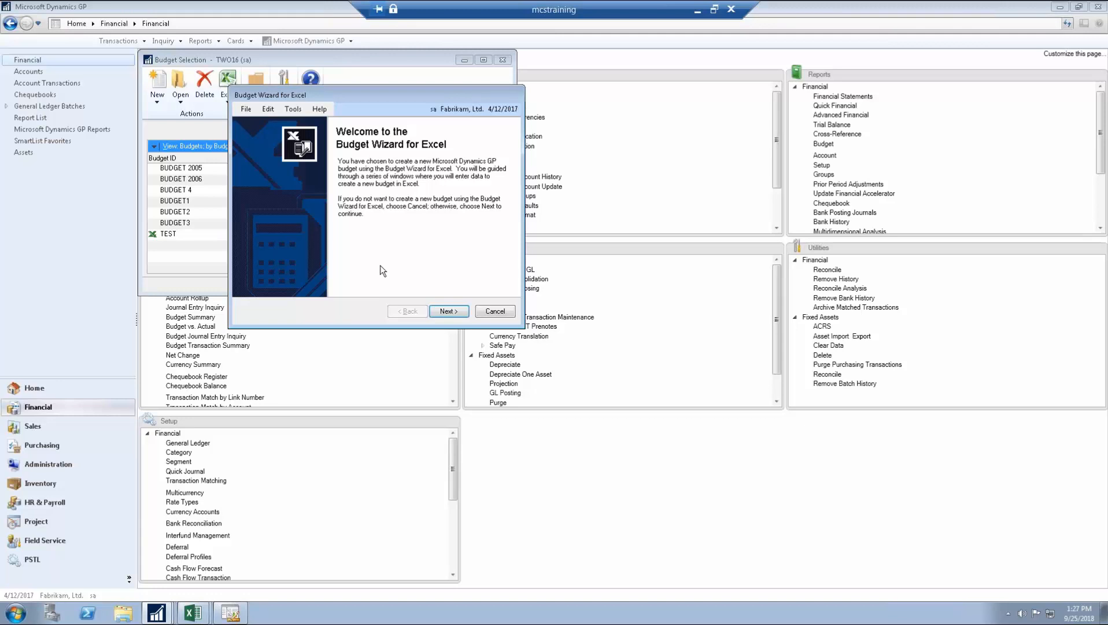
Step: Minimise the remote session to reveal the PowerPoint Recap slide
left_click(696, 10)
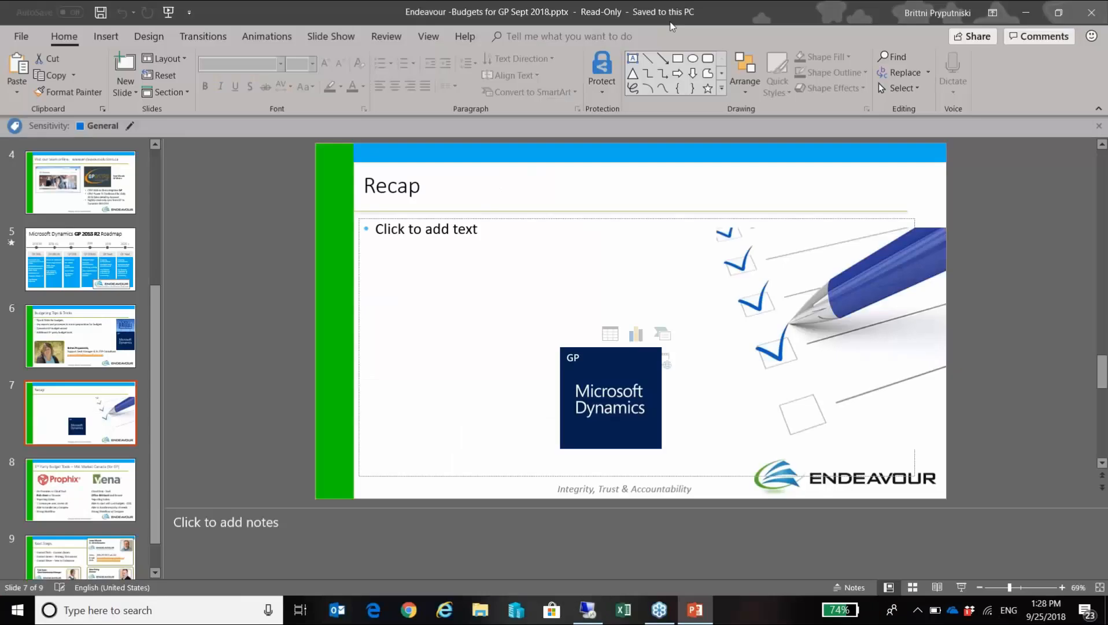